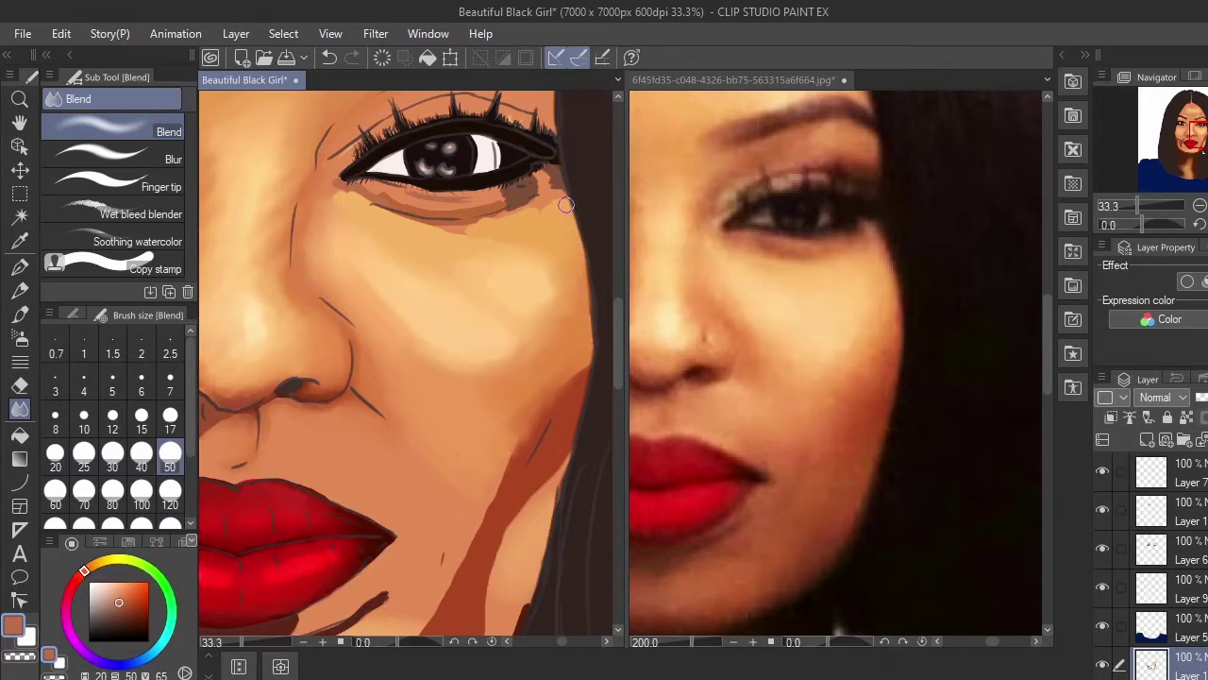
# Step: Blend the shadow beneath the eye on the portrait's right side into the cheek, reducing the brush to 20 and setting it to 30
pyautogui.moveTo(500, 219); pyautogui.dragTo(421, 224)
pyautogui.click(56, 455)
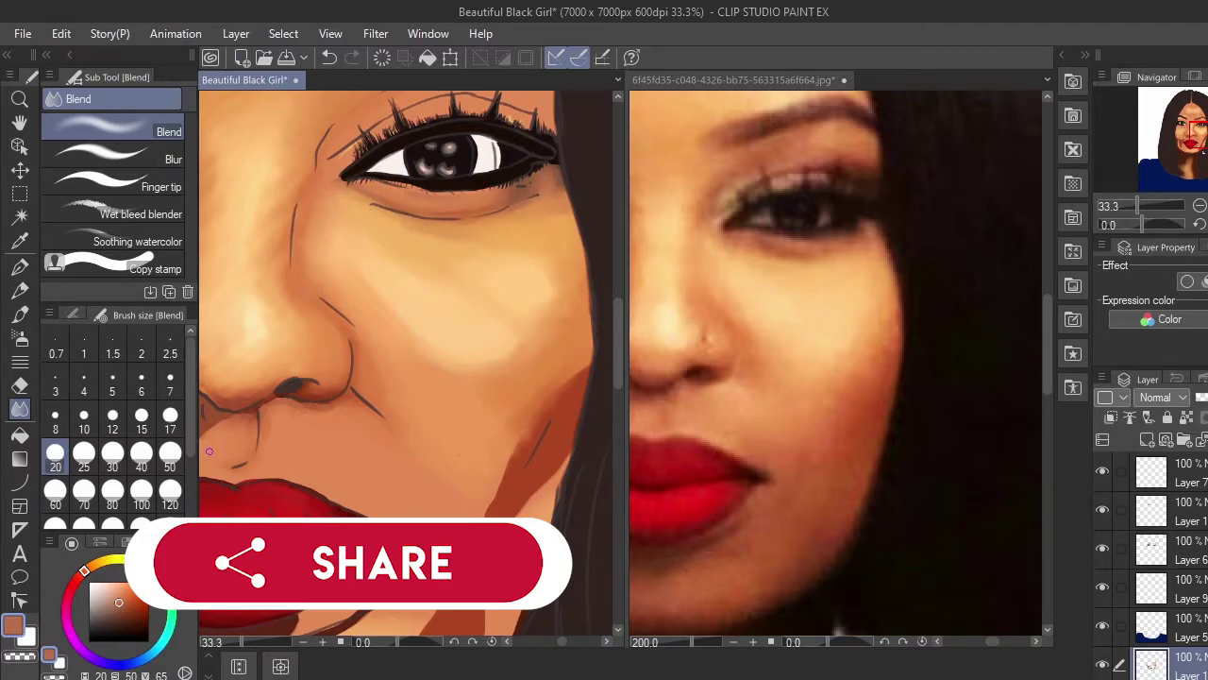
pyautogui.press(']')
pyautogui.press(']')
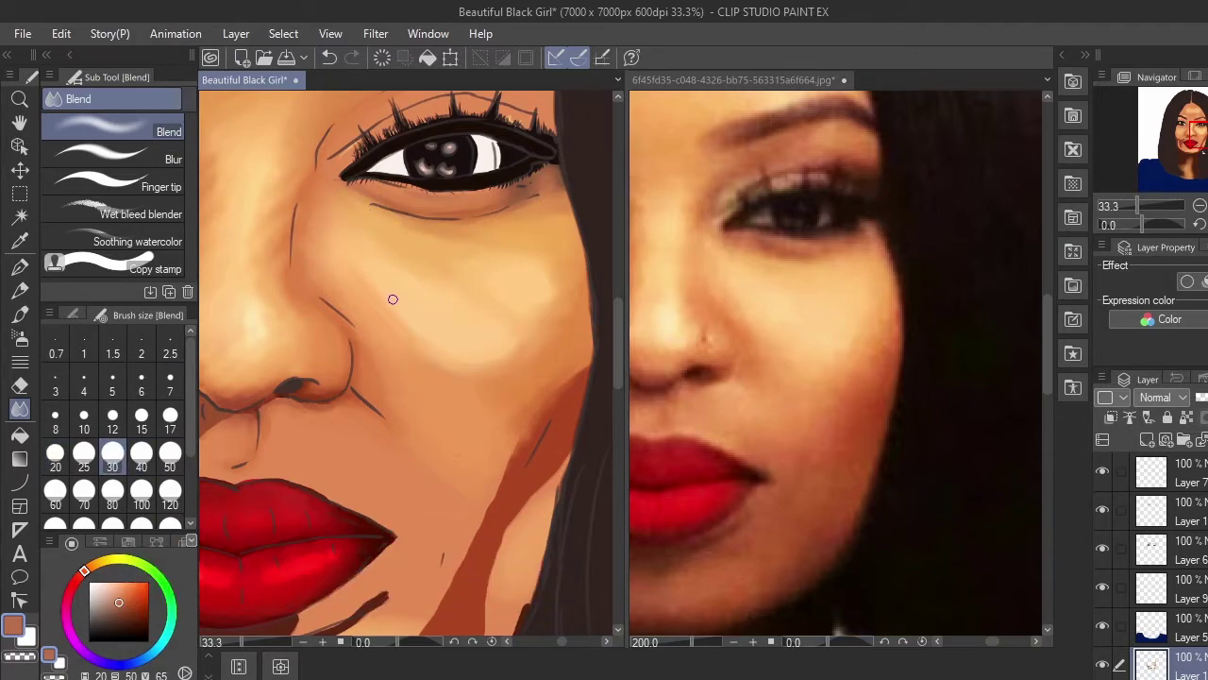
# Step: Blend the cheek highlight and the dark contour on the portrait's right cheek and jaw with brush size 120
pyautogui.click(171, 499)
pyautogui.moveTo(475, 392)
pyautogui.mouseDown()
pyautogui.moveTo(530, 358)
pyautogui.moveTo(554, 269)
pyautogui.mouseUp()
pyautogui.moveTo(584, 365); pyautogui.dragTo(503, 462)
pyautogui.moveTo(518, 421); pyautogui.dragTo(484, 237)
pyautogui.moveTo(469, 282); pyautogui.dragTo(346, 542)
# Step: Blend the dark contour patch beside the mouth and the jawline on the portrait's left side with brush size 60
pyautogui.click(55, 496)
pyautogui.moveTo(418, 503)
pyautogui.mouseDown()
pyautogui.moveTo(464, 386)
pyautogui.moveTo(544, 265)
pyautogui.moveTo(464, 464)
pyautogui.moveTo(354, 550)
pyautogui.moveTo(425, 433)
pyautogui.moveTo(334, 462)
pyautogui.moveTo(451, 387)
pyautogui.moveTo(291, 372)
pyautogui.moveTo(249, 336)
pyautogui.mouseUp()
pyautogui.moveTo(260, 310); pyautogui.dragTo(360, 354)
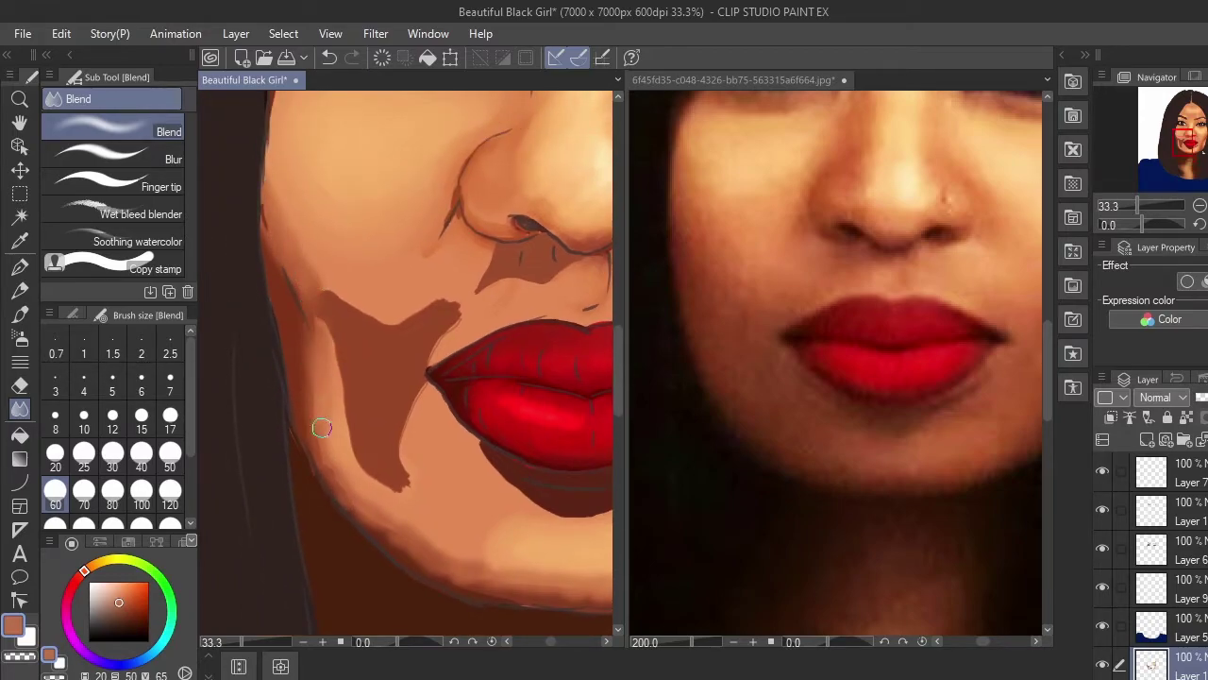
pyautogui.moveTo(321, 428)
pyautogui.mouseDown()
pyautogui.moveTo(330, 280)
pyautogui.moveTo(361, 321)
pyautogui.moveTo(451, 323)
pyautogui.moveTo(397, 469)
pyautogui.moveTo(402, 496)
pyautogui.moveTo(352, 470)
pyautogui.moveTo(328, 322)
pyautogui.moveTo(379, 435)
pyautogui.moveTo(325, 334)
pyautogui.moveTo(355, 444)
pyautogui.moveTo(391, 494)
pyautogui.mouseUp()
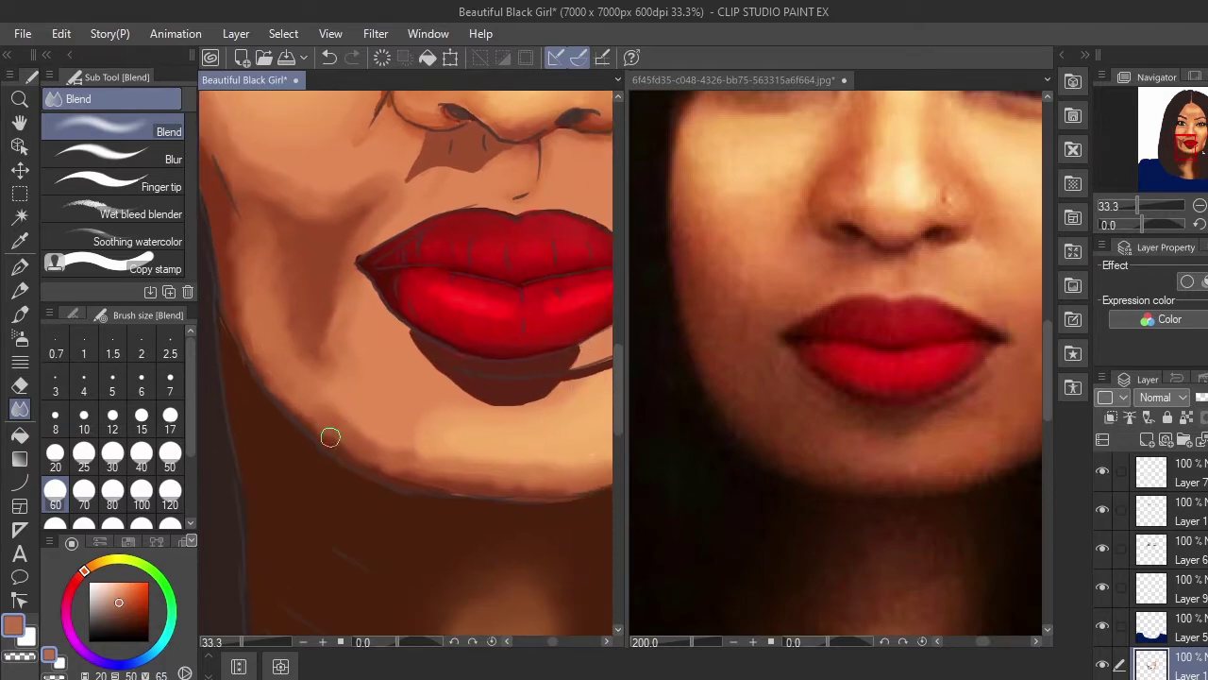
pyautogui.moveTo(329, 432); pyautogui.dragTo(411, 441)
pyautogui.moveTo(324, 326)
pyautogui.mouseDown()
pyautogui.moveTo(348, 239)
pyautogui.moveTo(344, 223)
pyautogui.moveTo(313, 231)
pyautogui.mouseUp()
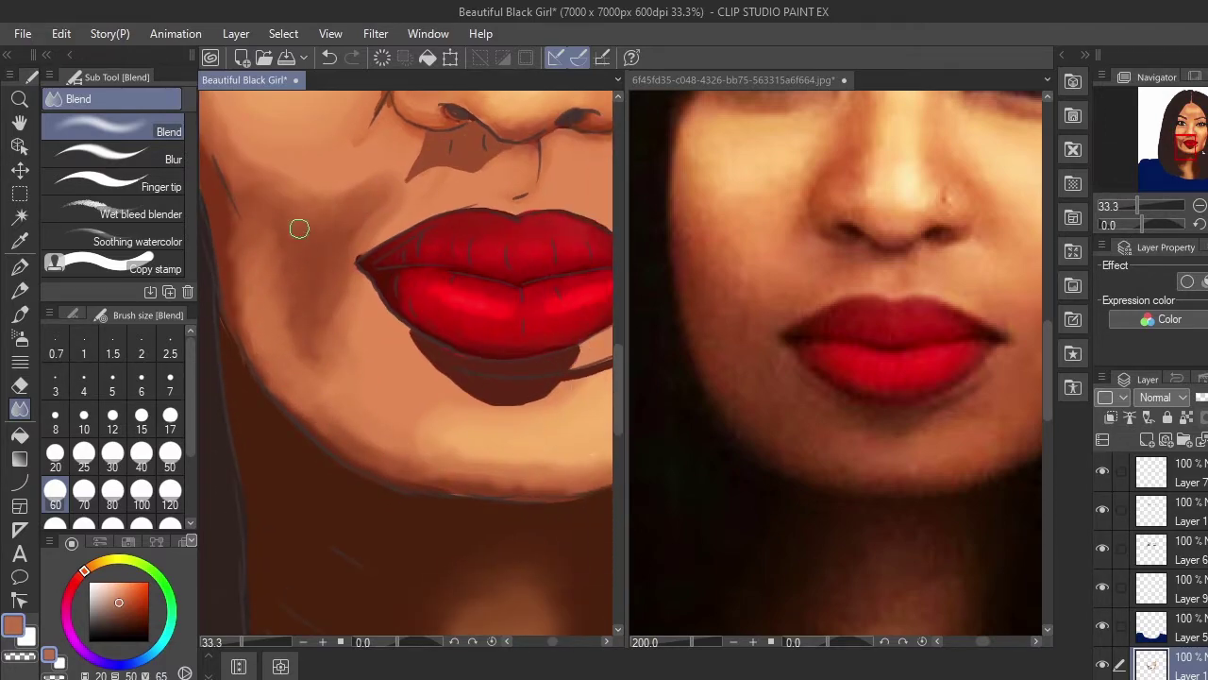
# Step: Blend the chin, the dark shadow under the lower lip and the shadow beneath the nose
pyautogui.moveTo(451, 456)
pyautogui.mouseDown()
pyautogui.moveTo(521, 475)
pyautogui.moveTo(572, 433)
pyautogui.mouseUp()
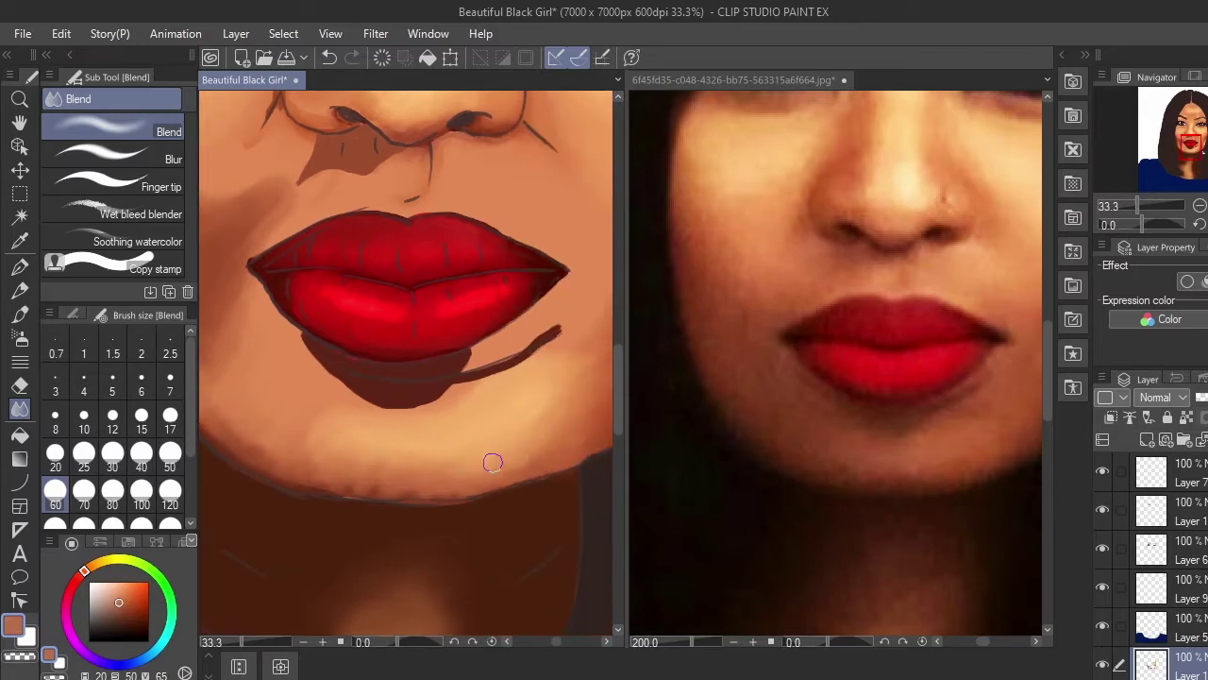
pyautogui.moveTo(301, 438)
pyautogui.mouseDown()
pyautogui.moveTo(418, 408)
pyautogui.moveTo(359, 401)
pyautogui.moveTo(287, 328)
pyautogui.moveTo(335, 375)
pyautogui.moveTo(435, 394)
pyautogui.moveTo(481, 346)
pyautogui.moveTo(391, 379)
pyautogui.moveTo(321, 353)
pyautogui.moveTo(276, 307)
pyautogui.moveTo(355, 417)
pyautogui.moveTo(551, 328)
pyautogui.moveTo(538, 356)
pyautogui.moveTo(472, 366)
pyautogui.moveTo(532, 373)
pyautogui.moveTo(501, 365)
pyautogui.moveTo(384, 419)
pyautogui.moveTo(318, 353)
pyautogui.moveTo(330, 383)
pyautogui.moveTo(441, 386)
pyautogui.moveTo(563, 314)
pyautogui.moveTo(429, 434)
pyautogui.moveTo(279, 384)
pyautogui.mouseUp()
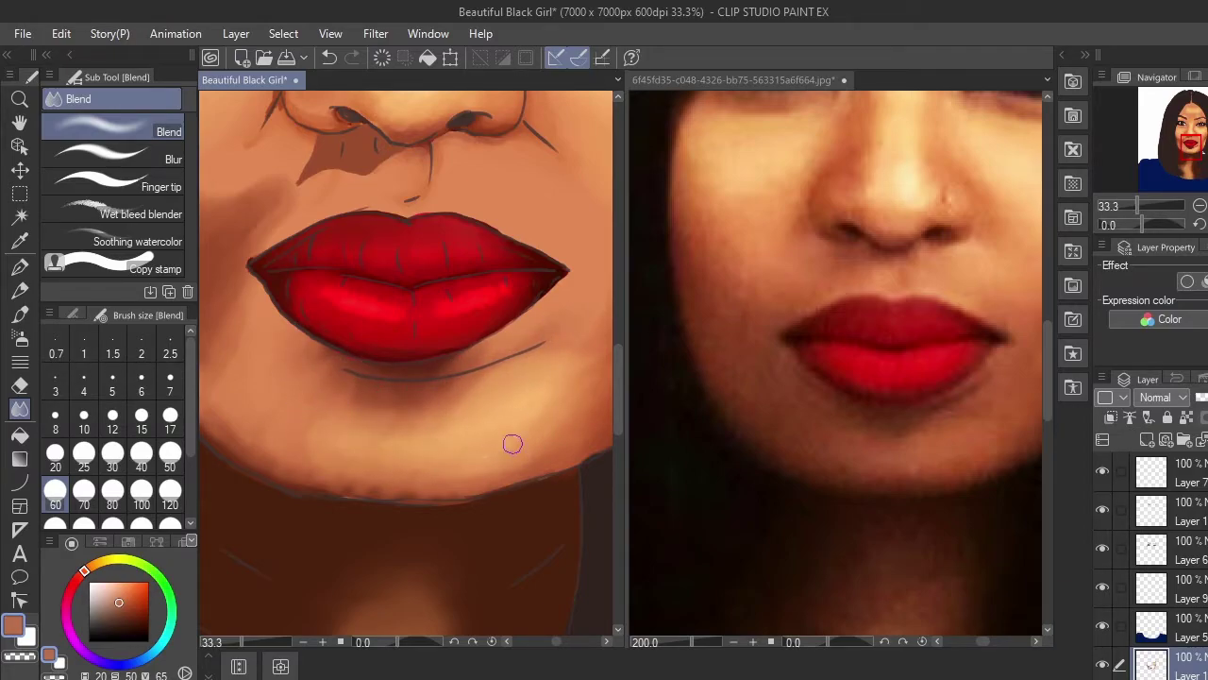
pyautogui.moveTo(397, 227); pyautogui.dragTo(522, 317)
pyautogui.moveTo(430, 266)
pyautogui.mouseDown()
pyautogui.moveTo(442, 237)
pyautogui.moveTo(478, 267)
pyautogui.moveTo(424, 237)
pyautogui.mouseUp()
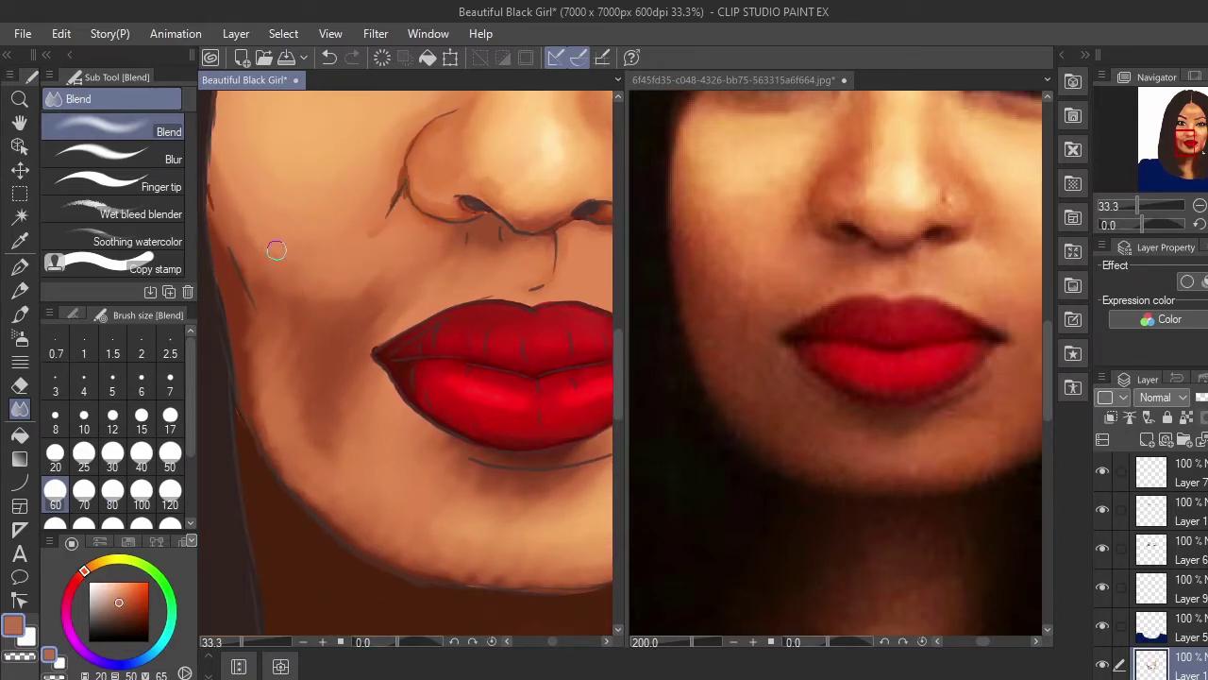
# Step: Smooth the shading from the portrait's left jaw up over the cheek towards the eye
pyautogui.moveTo(244, 400)
pyautogui.mouseDown()
pyautogui.moveTo(230, 232)
pyautogui.moveTo(349, 297)
pyautogui.mouseUp()
pyautogui.moveTo(342, 336)
pyautogui.mouseDown()
pyautogui.moveTo(332, 275)
pyautogui.moveTo(345, 120)
pyautogui.moveTo(336, 276)
pyautogui.mouseUp()
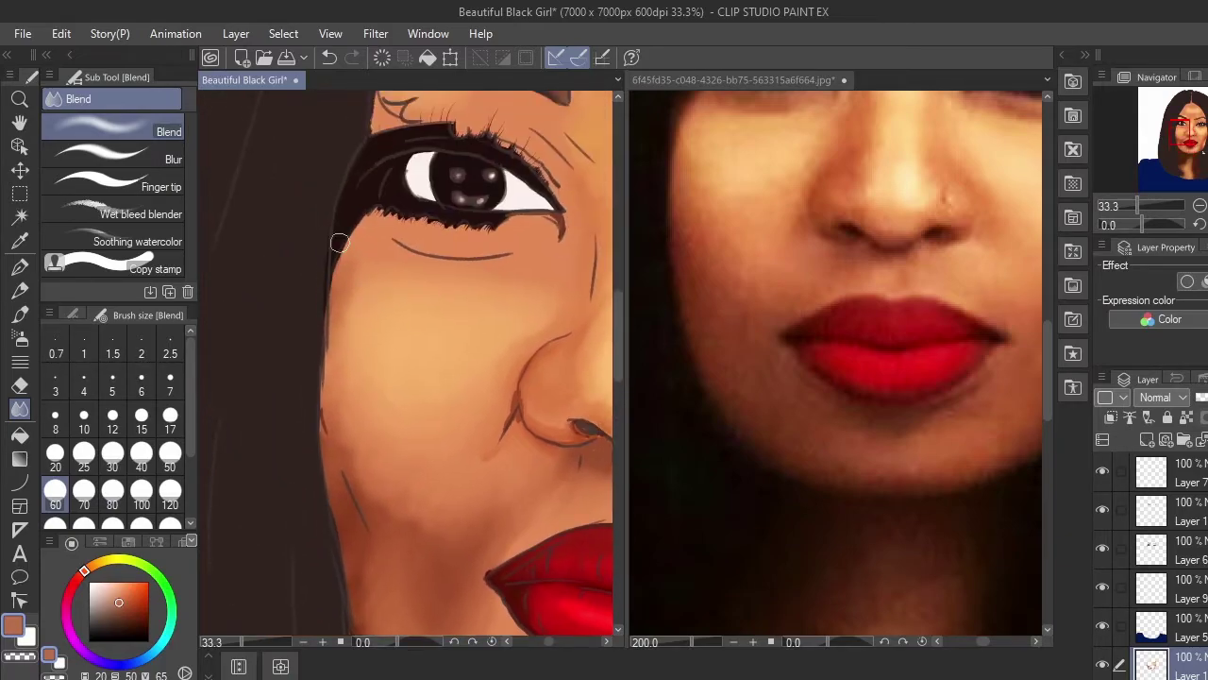
pyautogui.moveTo(369, 431)
pyautogui.mouseDown()
pyautogui.moveTo(391, 507)
pyautogui.moveTo(428, 547)
pyautogui.mouseUp()
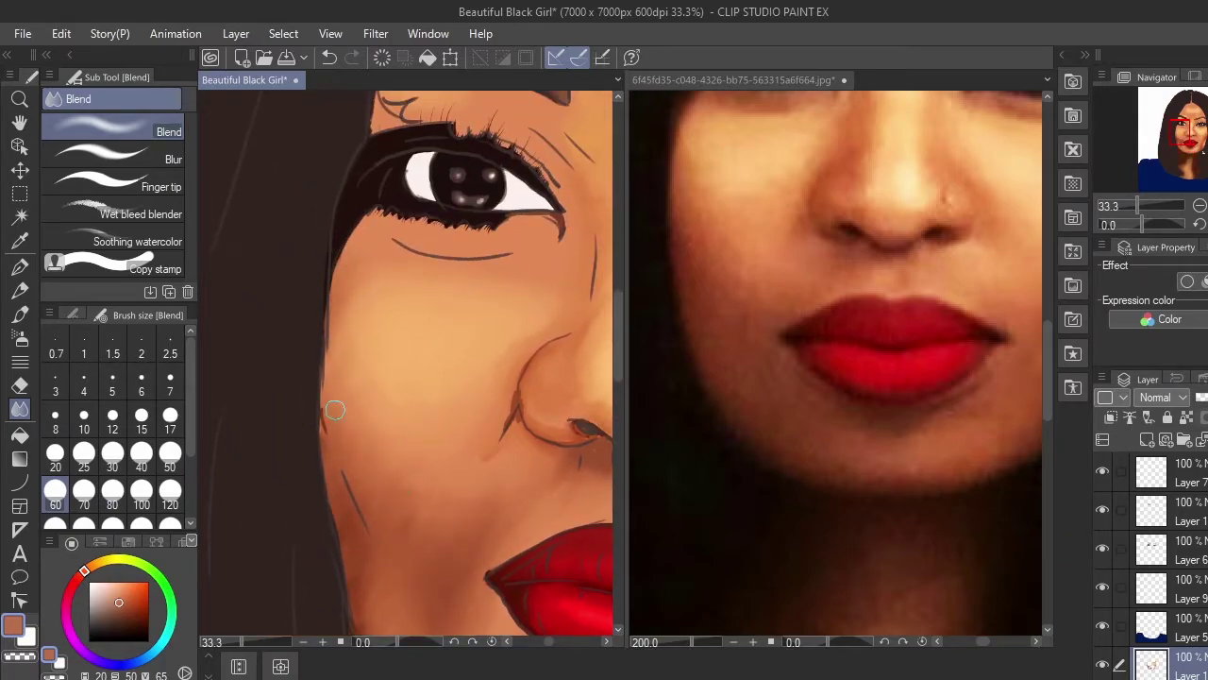
# Step: Paint lighter patches on the portrait's left cheek with the Smooth India ink brush, using skin tones sampled from the reference photo
pyautogui.keyDown('alt'); pyautogui.click(746, 230); pyautogui.keyUp('alt')
pyautogui.click(20, 314)
pyautogui.click(402, 432)
pyautogui.click(169, 459)
pyautogui.click(170, 493)
pyautogui.moveTo(426, 423)
pyautogui.mouseDown()
pyautogui.moveTo(414, 461)
pyautogui.moveTo(476, 402)
pyautogui.moveTo(479, 414)
pyautogui.moveTo(391, 347)
pyautogui.moveTo(417, 400)
pyautogui.moveTo(486, 356)
pyautogui.moveTo(449, 362)
pyautogui.moveTo(363, 320)
pyautogui.moveTo(533, 321)
pyautogui.mouseUp()
pyautogui.moveTo(405, 283)
pyautogui.mouseDown()
pyautogui.moveTo(418, 318)
pyautogui.moveTo(555, 283)
pyautogui.moveTo(400, 319)
pyautogui.moveTo(428, 305)
pyautogui.mouseUp()
# Step: Shade the left side of the nose in orange-brown tones sampled from the reference, using brush size 70
pyautogui.keyDown('alt'); pyautogui.click(859, 157); pyautogui.keyUp('alt')
pyautogui.keyDown('alt'); pyautogui.click(854, 165); pyautogui.keyUp('alt')
pyautogui.click(84, 491)
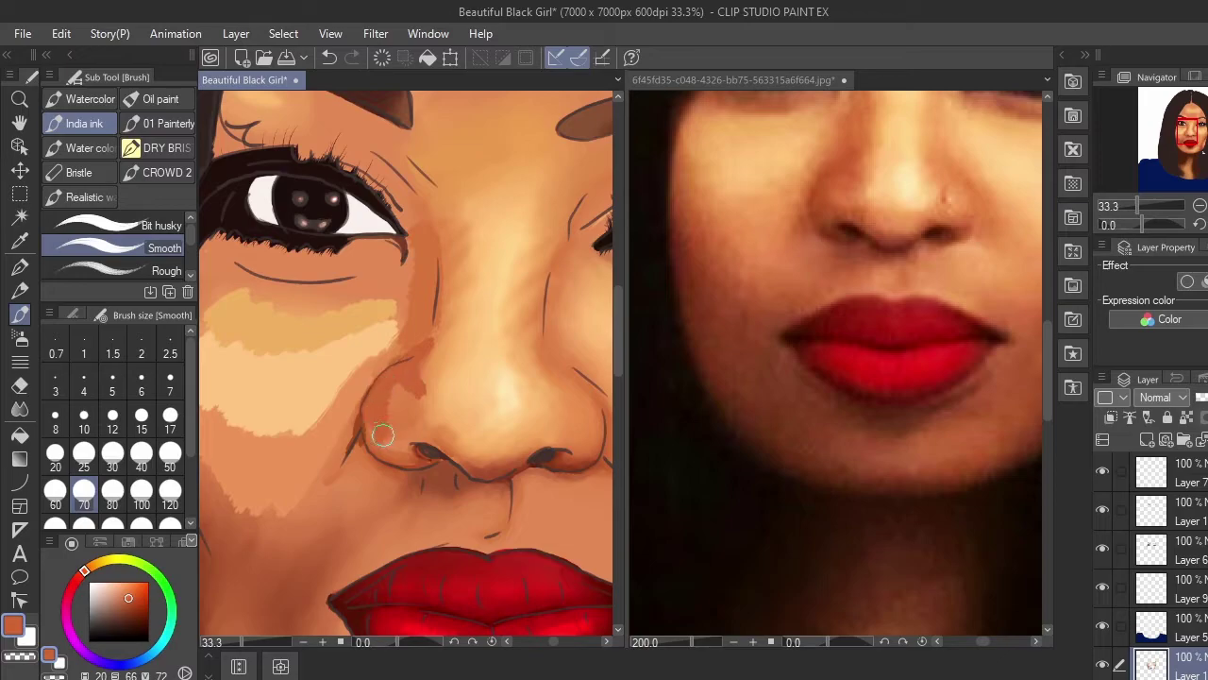
pyautogui.keyDown('alt'); pyautogui.click(779, 151); pyautogui.keyUp('alt')
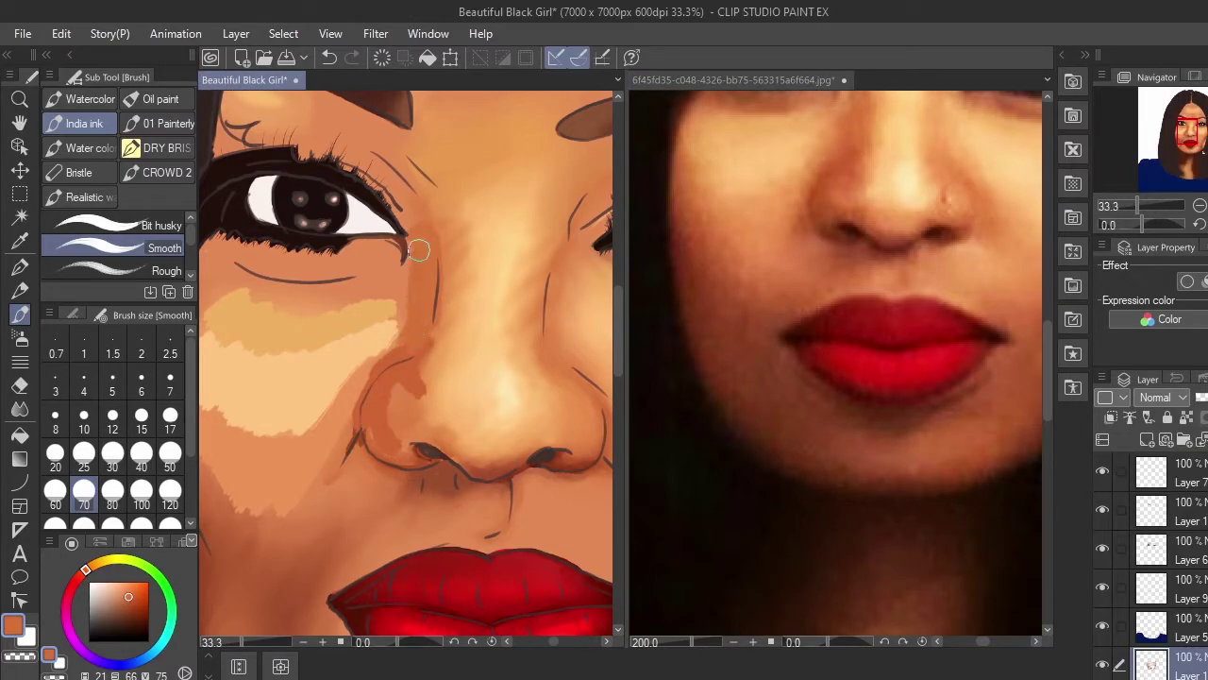
# Step: Paint the under-eye shadow, the inner eye corner and the strip below the left eye with browns sampled from the reference
pyautogui.moveTo(783, 140); pyautogui.dragTo(804, 329)
pyautogui.keyDown('alt'); pyautogui.click(771, 293); pyautogui.keyUp('alt')
pyautogui.moveTo(274, 161); pyautogui.dragTo(345, 248)
pyautogui.moveTo(356, 356)
pyautogui.mouseDown()
pyautogui.moveTo(299, 330)
pyautogui.moveTo(382, 338)
pyautogui.moveTo(375, 354)
pyautogui.moveTo(426, 357)
pyautogui.mouseUp()
pyautogui.keyDown('alt'); pyautogui.click(831, 280); pyautogui.keyUp('alt')
pyautogui.click(431, 346)
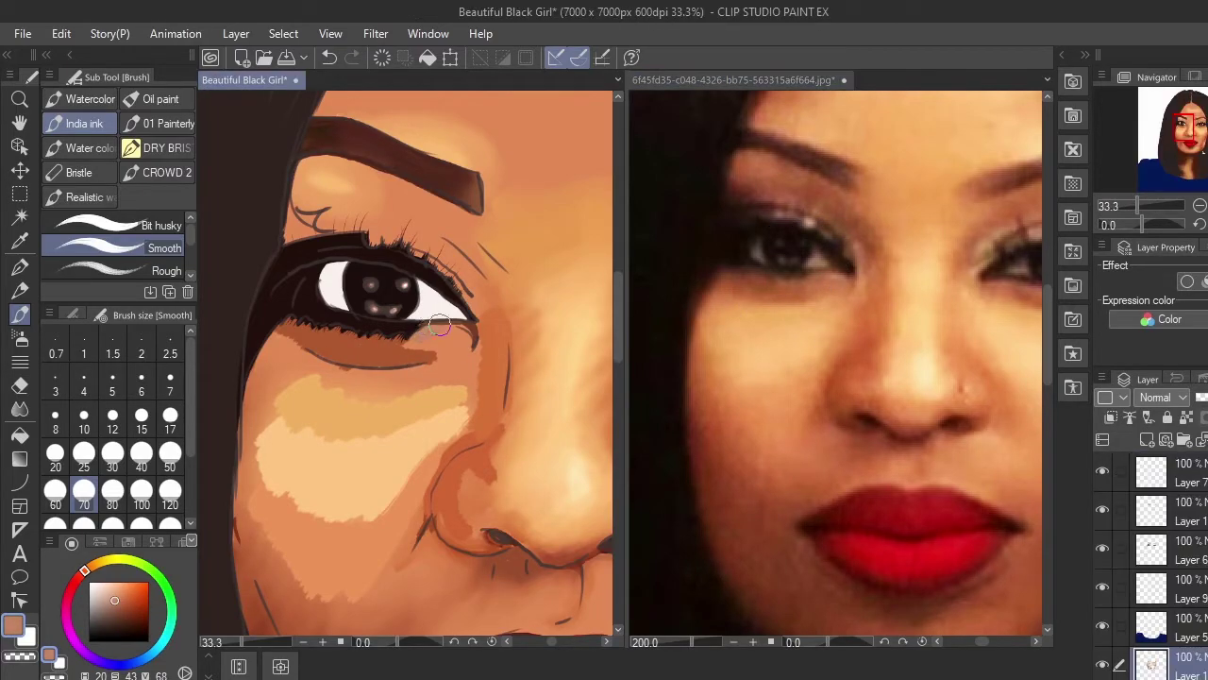
pyautogui.keyDown('alt'); pyautogui.click(816, 273); pyautogui.keyUp('alt')
pyautogui.keyDown('alt'); pyautogui.click(830, 304); pyautogui.keyUp('alt')
pyautogui.click(435, 384)
pyautogui.keyDown('alt'); pyautogui.click(260, 402); pyautogui.keyUp('alt')
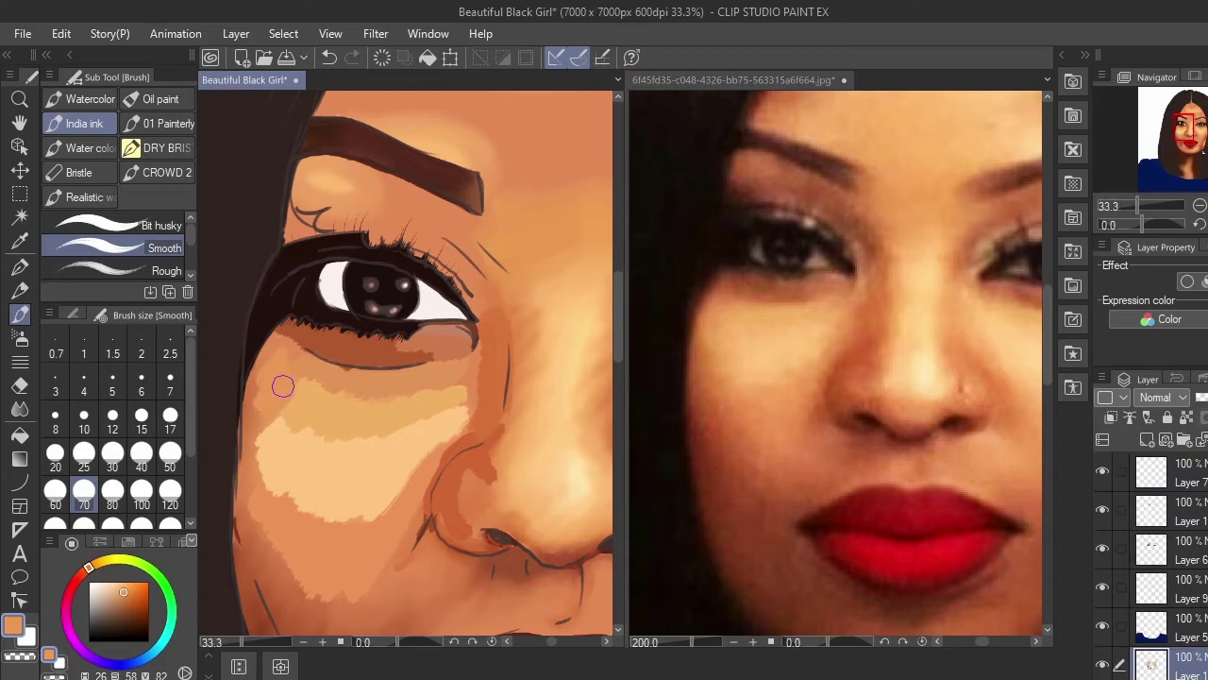
# Step: Shade the area between the left eye's inner corner and the nose bridge with brown sampled from the reference
pyautogui.keyDown('alt'); pyautogui.click(870, 232); pyautogui.keyUp('alt')
pyautogui.moveTo(500, 307); pyautogui.dragTo(389, 215)
pyautogui.moveTo(492, 306); pyautogui.dragTo(504, 338)
pyautogui.click(868, 232)
pyautogui.keyDown('alt'); pyautogui.click(869, 232); pyautogui.keyUp('alt')
pyautogui.click(482, 251)
pyautogui.keyDown('alt'); pyautogui.click(871, 233); pyautogui.keyUp('alt')
pyautogui.moveTo(483, 251)
pyautogui.mouseDown()
pyautogui.moveTo(517, 300)
pyautogui.moveTo(487, 321)
pyautogui.mouseUp()
pyautogui.click(484, 294)
# Step: Paint the left upper eyelid from the inner corner to the brow's outer end with browns sampled from the reference
pyautogui.keyDown('alt'); pyautogui.click(844, 217); pyautogui.keyUp('alt')
pyautogui.click(464, 279)
pyautogui.moveTo(464, 280)
pyautogui.mouseDown()
pyautogui.moveTo(336, 213)
pyautogui.moveTo(302, 216)
pyautogui.moveTo(292, 199)
pyautogui.moveTo(295, 241)
pyautogui.mouseUp()
pyautogui.keyDown('alt'); pyautogui.click(785, 198); pyautogui.keyUp('alt')
pyautogui.click(370, 202)
pyautogui.keyDown('alt'); pyautogui.click(745, 195); pyautogui.keyUp('alt')
pyautogui.click(294, 199)
pyautogui.keyDown('alt'); pyautogui.click(746, 151); pyautogui.keyUp('alt')
pyautogui.click(310, 159)
pyautogui.moveTo(366, 166)
pyautogui.mouseDown()
pyautogui.moveTo(409, 196)
pyautogui.moveTo(454, 201)
pyautogui.moveTo(343, 163)
pyautogui.moveTo(291, 191)
pyautogui.moveTo(391, 215)
pyautogui.moveTo(352, 229)
pyautogui.moveTo(447, 280)
pyautogui.moveTo(479, 337)
pyautogui.mouseUp()
# Step: Blend the new colours on the left cheek, nose side, under-eye area and upper eyelid with brush size 60
pyautogui.click(19, 409)
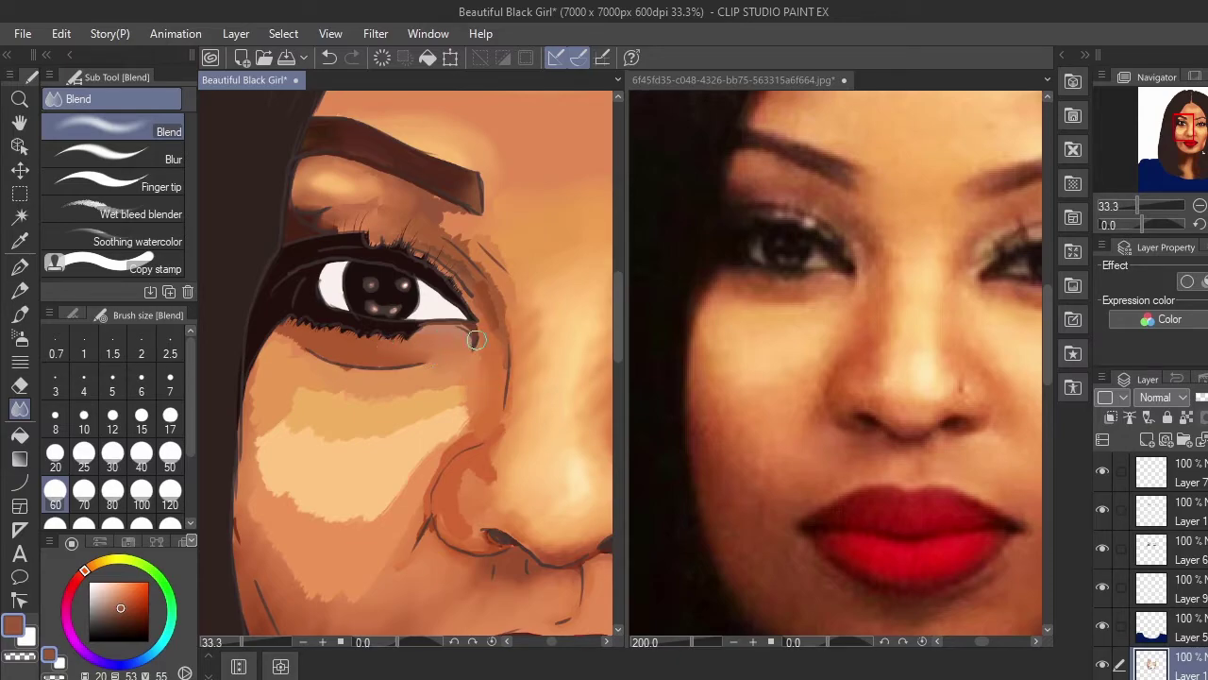
pyautogui.moveTo(358, 389)
pyautogui.mouseDown()
pyautogui.moveTo(248, 402)
pyautogui.moveTo(269, 421)
pyautogui.moveTo(298, 513)
pyautogui.moveTo(341, 535)
pyautogui.moveTo(445, 413)
pyautogui.mouseUp()
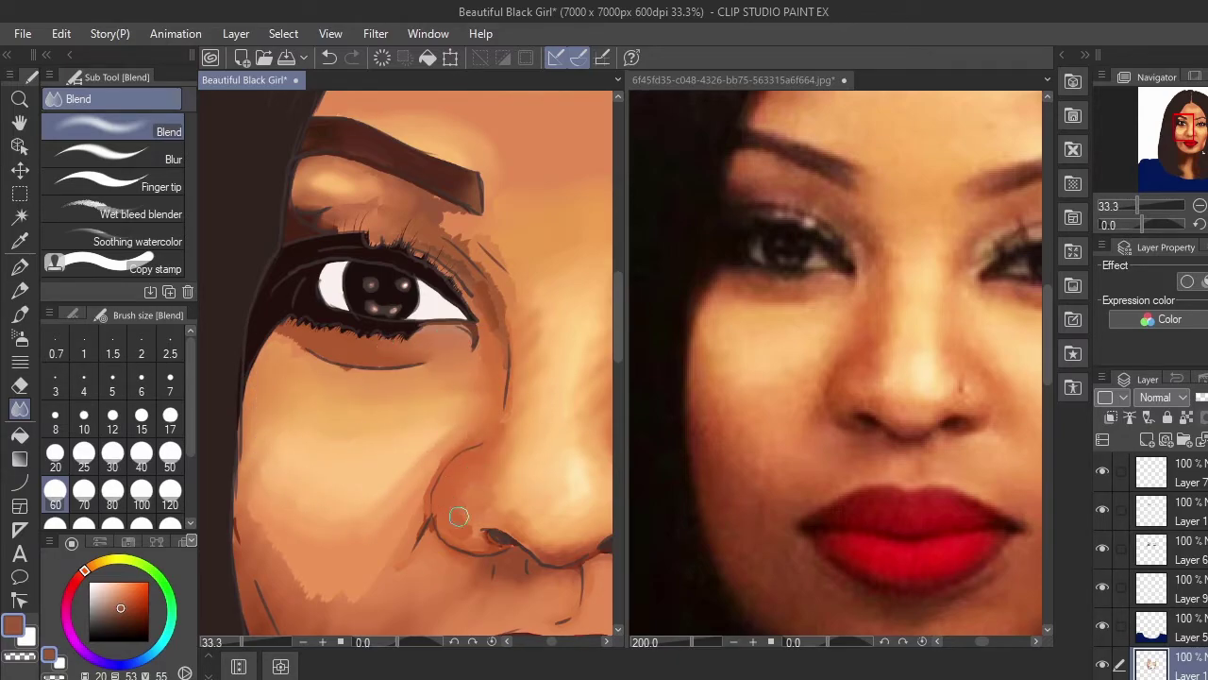
pyautogui.moveTo(274, 546)
pyautogui.mouseDown()
pyautogui.moveTo(306, 581)
pyautogui.moveTo(353, 602)
pyautogui.mouseUp()
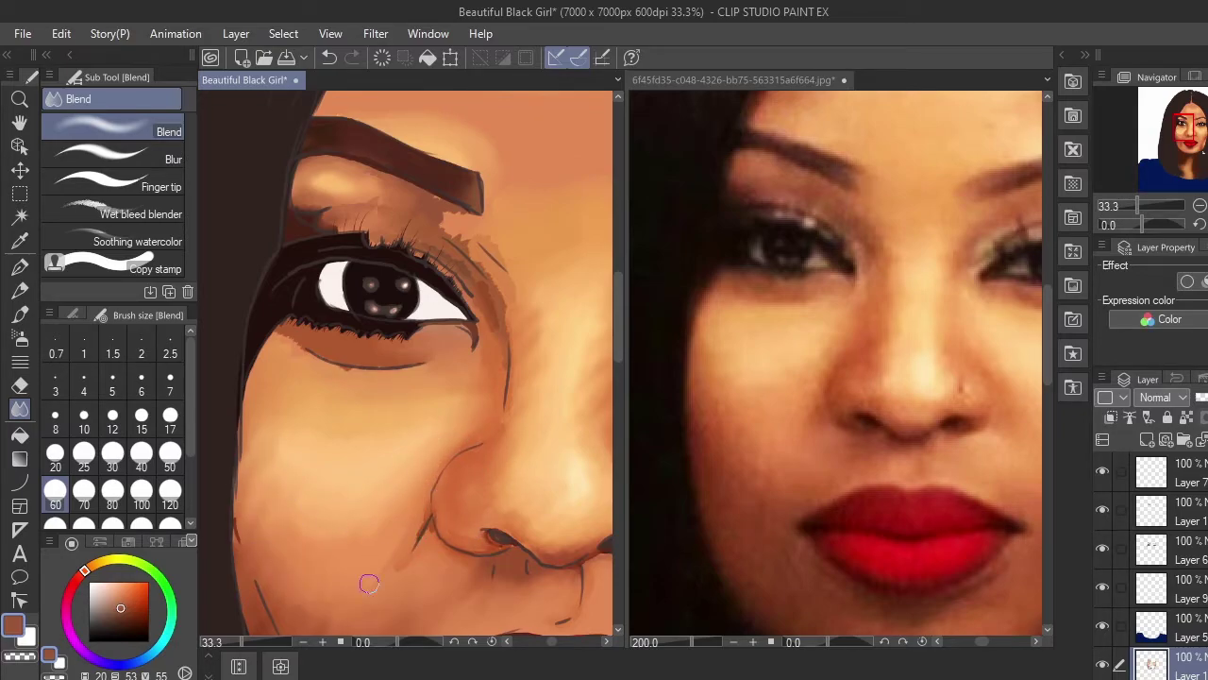
pyautogui.moveTo(315, 342); pyautogui.dragTo(471, 371)
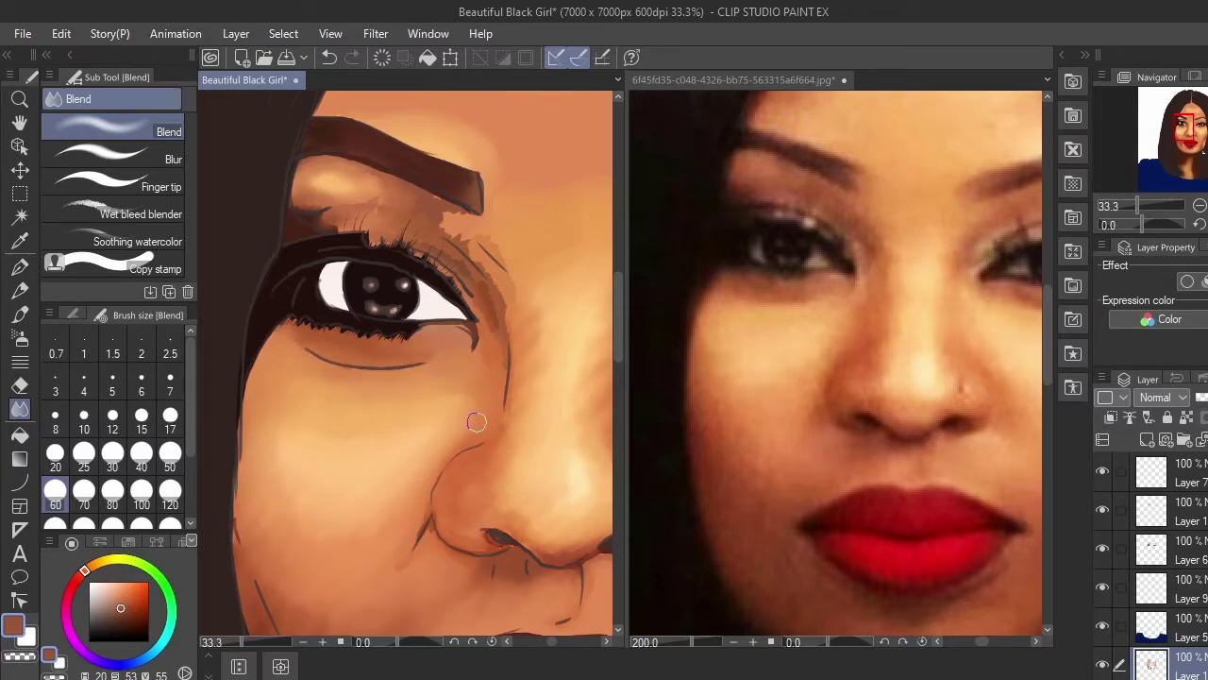
pyautogui.moveTo(466, 250)
pyautogui.mouseDown()
pyautogui.moveTo(470, 260)
pyautogui.moveTo(481, 222)
pyautogui.mouseUp()
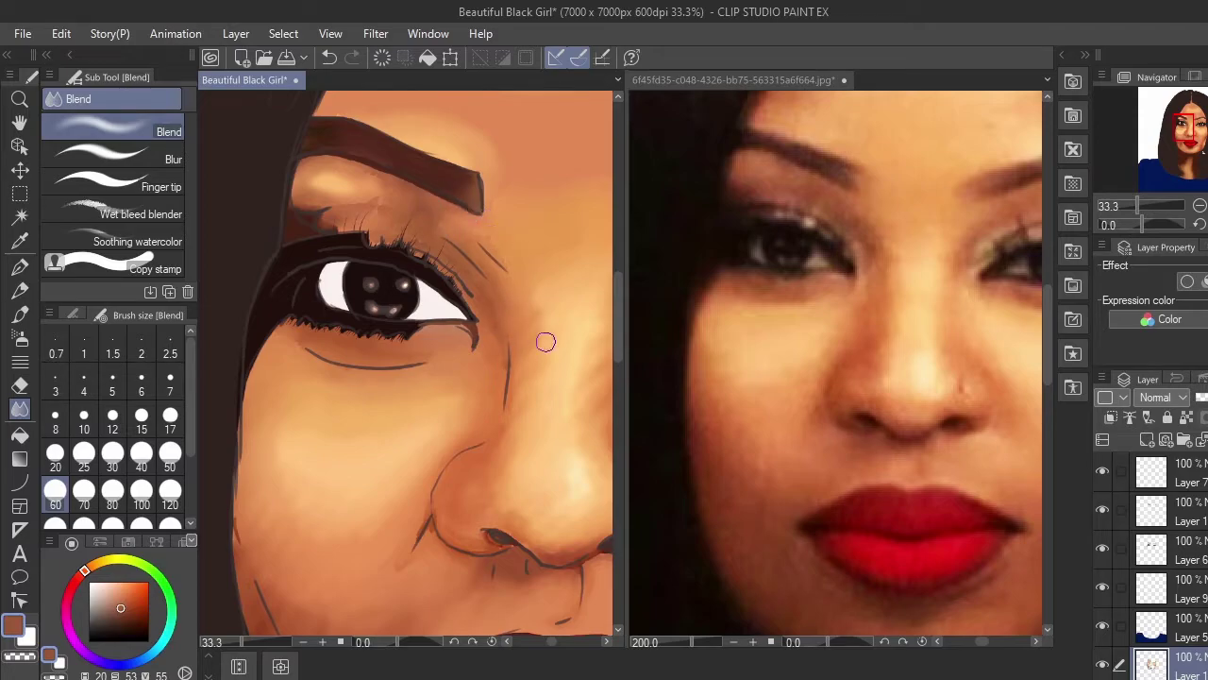
pyautogui.moveTo(350, 223); pyautogui.dragTo(381, 242)
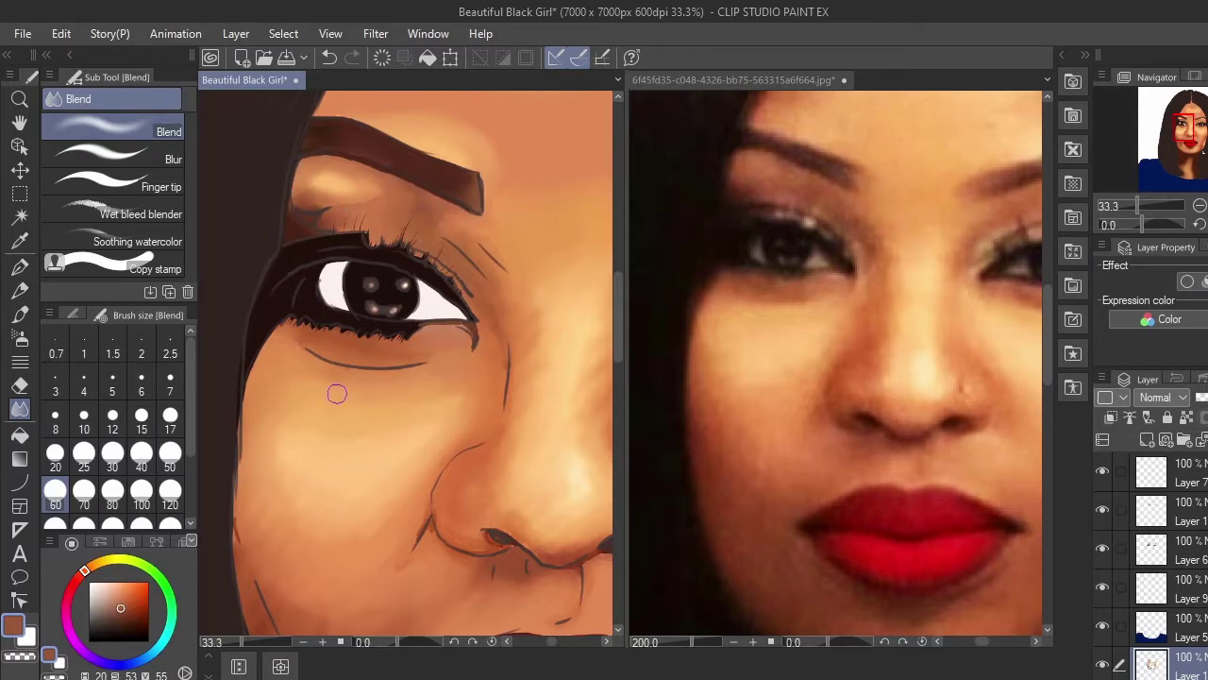
# Step: Outline the left nostril wing in reddish brown sampled from the reference, using the Smooth ink brush at size 20
pyautogui.click(838, 379)
pyautogui.keyDown('alt'); pyautogui.click(836, 379); pyautogui.keyUp('alt')
pyautogui.click(434, 383)
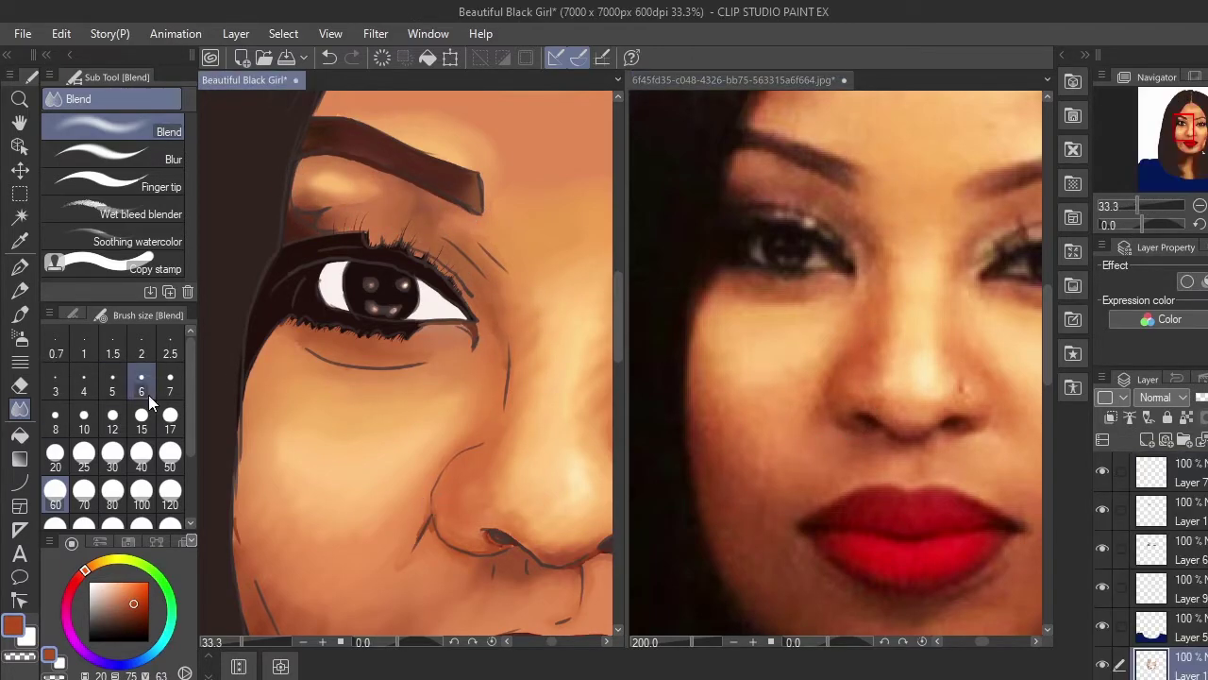
pyautogui.click(19, 314)
pyautogui.click(171, 418)
pyautogui.click(55, 455)
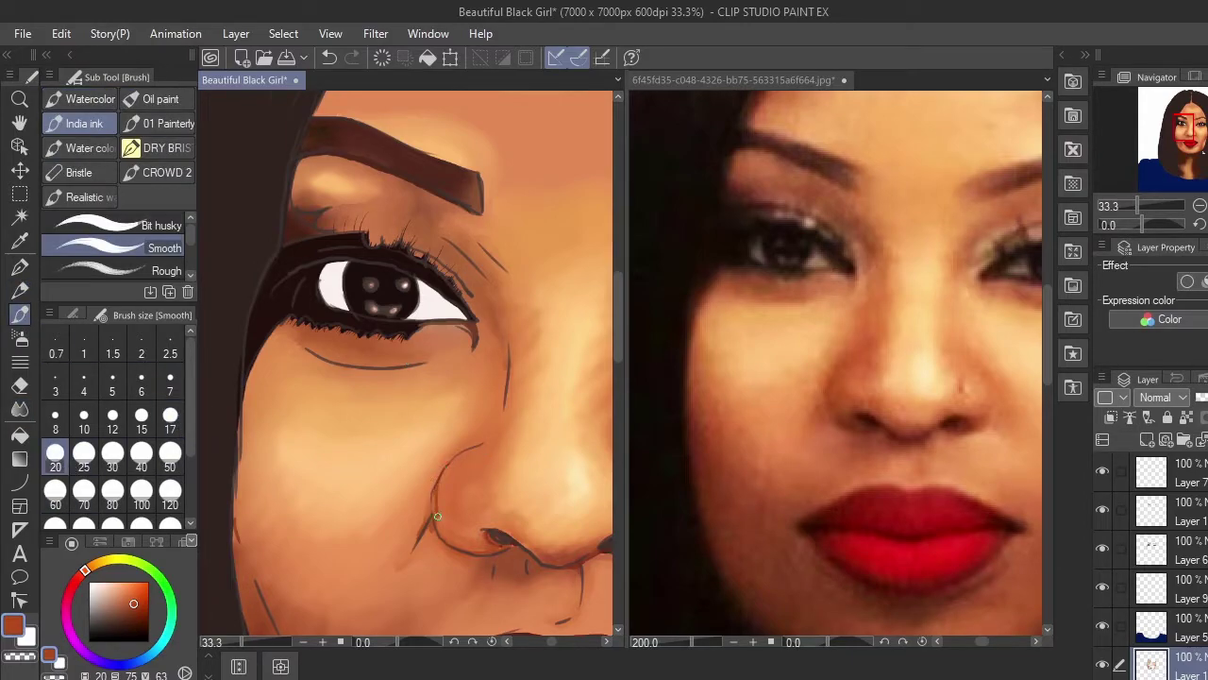
pyautogui.click(330, 59)
# Step: Add dark brown strokes sampled from the reference along the left upper lash line, and show the hidden line-art layer
pyautogui.click(824, 220)
pyautogui.keyDown('alt'); pyautogui.click(824, 220); pyautogui.keyUp('alt')
pyautogui.click(391, 217)
pyautogui.moveTo(372, 233); pyautogui.dragTo(406, 240)
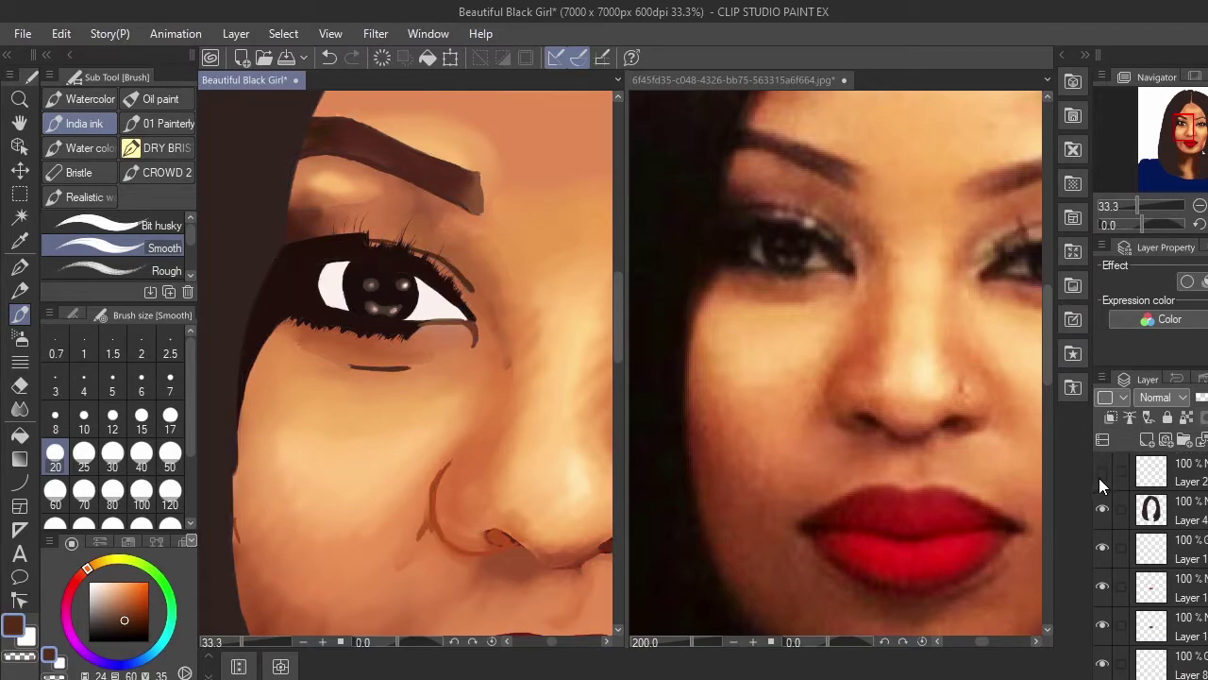
pyautogui.click(1099, 477)
# Step: Paint a dark reddish-brown shadow along the forehead's left hairline, sampled from the reference and filled at brush size 50
pyautogui.moveTo(504, 179)
pyautogui.mouseDown()
pyautogui.moveTo(482, 448)
pyautogui.moveTo(441, 476)
pyautogui.mouseUp()
pyautogui.moveTo(930, 213); pyautogui.dragTo(882, 434)
pyautogui.keyDown('alt'); pyautogui.click(718, 312); pyautogui.keyUp('alt')
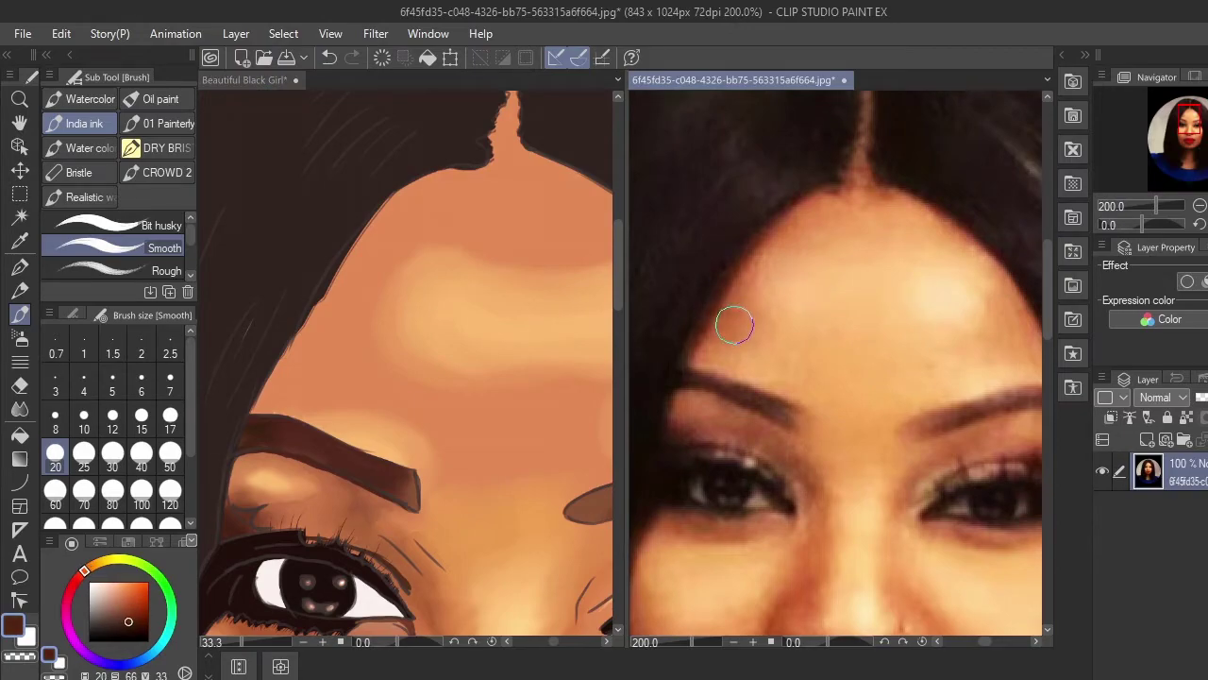
pyautogui.click(275, 387)
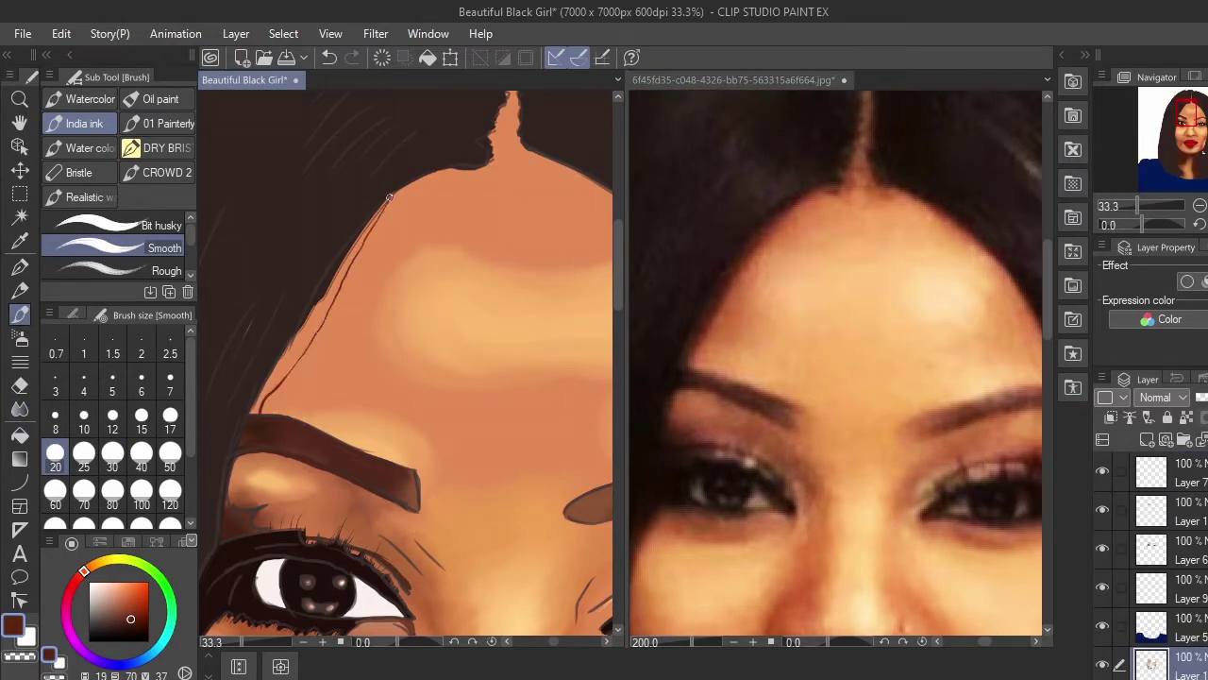
pyautogui.click(170, 458)
pyautogui.moveTo(385, 198)
pyautogui.mouseDown()
pyautogui.moveTo(324, 270)
pyautogui.moveTo(257, 408)
pyautogui.mouseUp()
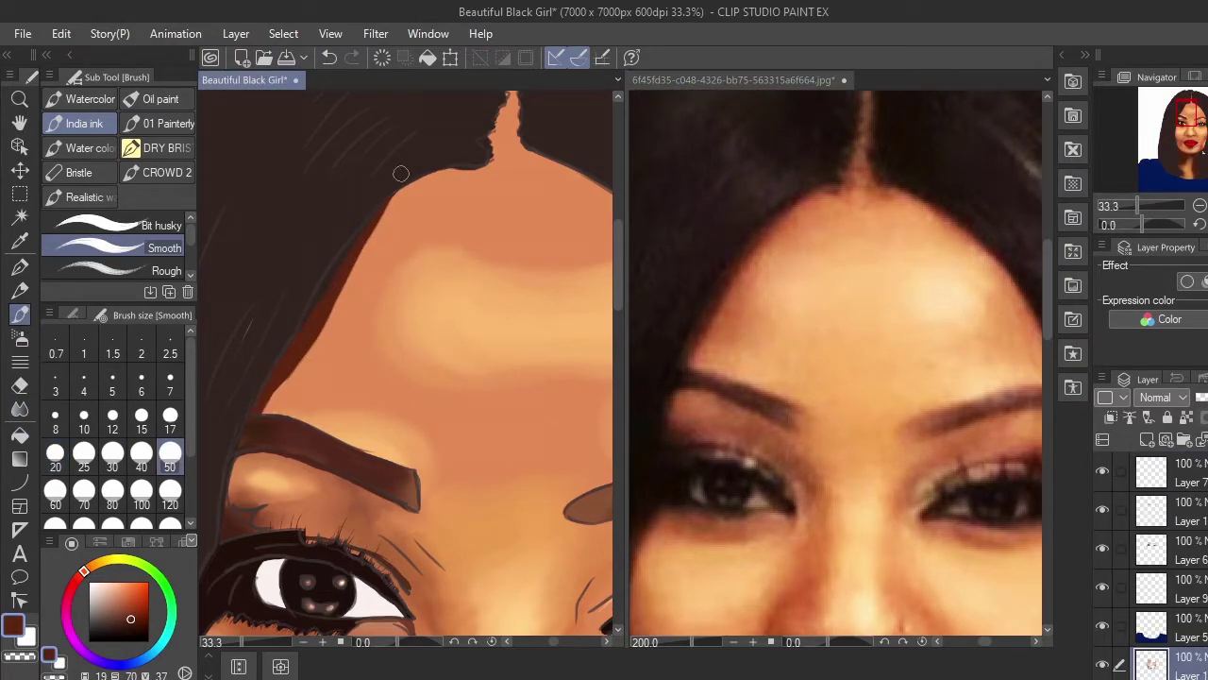
# Step: Add sampled orange skin tones beside the left hairline shadow and blend them into the forehead
pyautogui.click(744, 324)
pyautogui.keyDown('alt'); pyautogui.click(744, 324); pyautogui.keyUp('alt')
pyautogui.moveTo(295, 369); pyautogui.dragTo(309, 364)
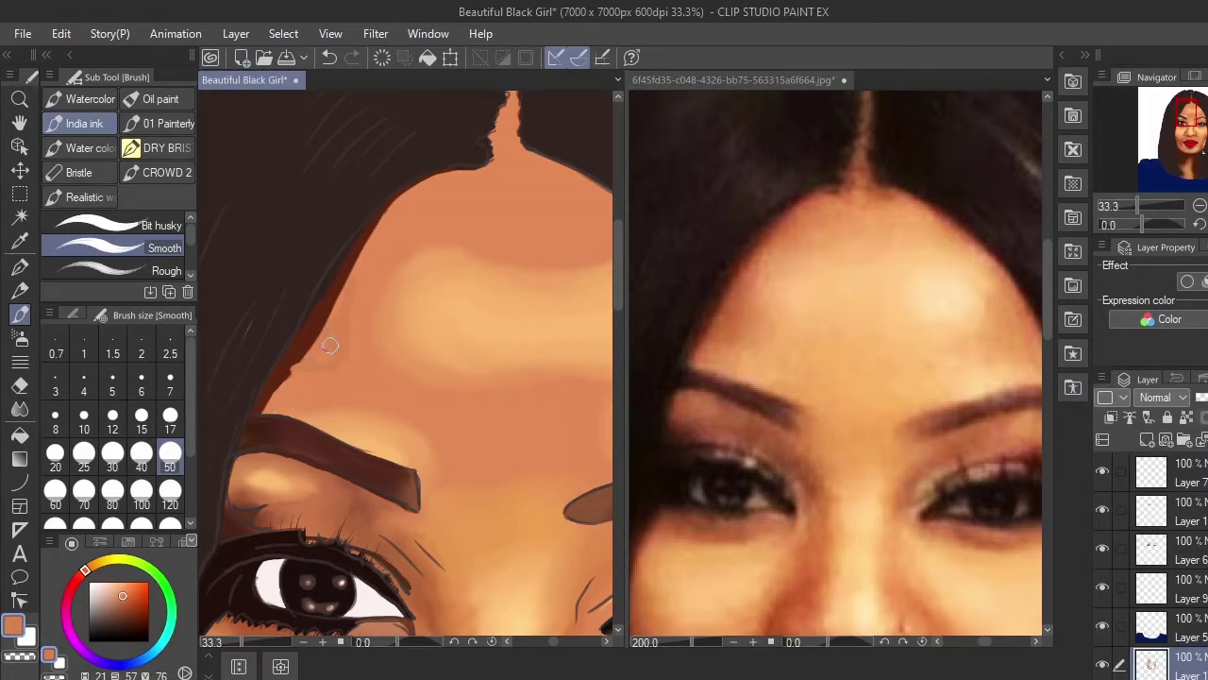
pyautogui.keyDown('alt'); pyautogui.click(797, 195); pyautogui.keyUp('alt')
pyautogui.press('j')
pyautogui.moveTo(273, 401)
pyautogui.mouseDown()
pyautogui.moveTo(399, 194)
pyautogui.moveTo(400, 218)
pyautogui.moveTo(298, 373)
pyautogui.mouseUp()
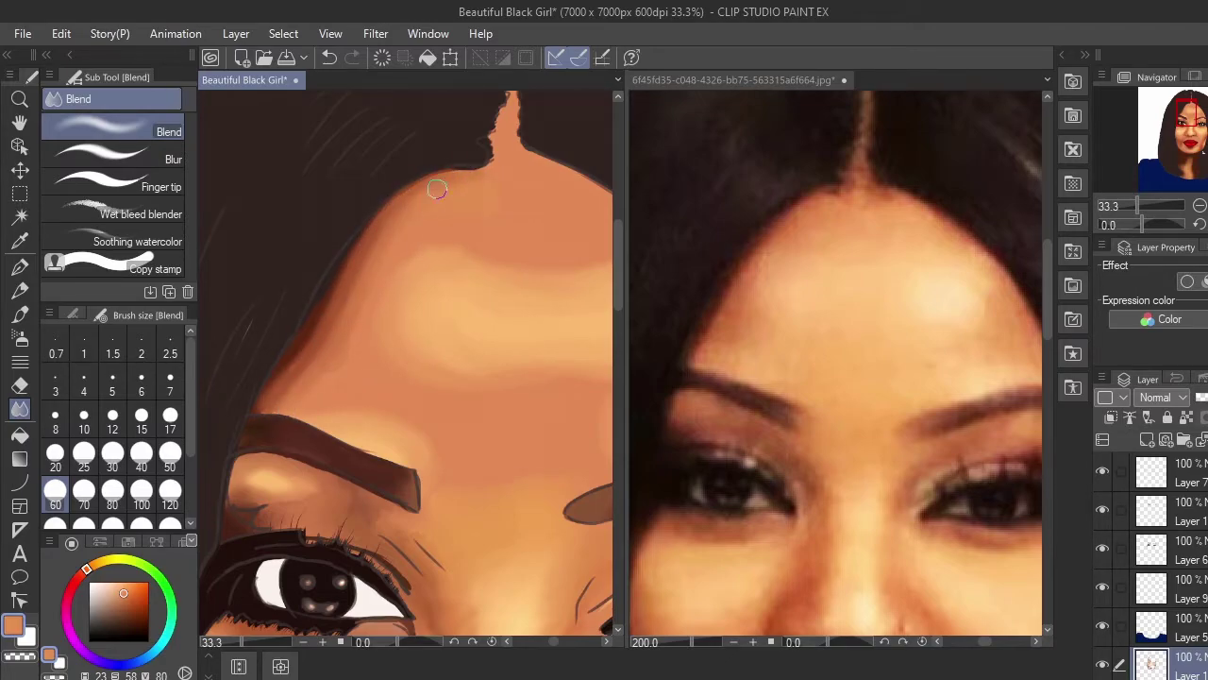
pyautogui.moveTo(349, 255); pyautogui.dragTo(320, 351)
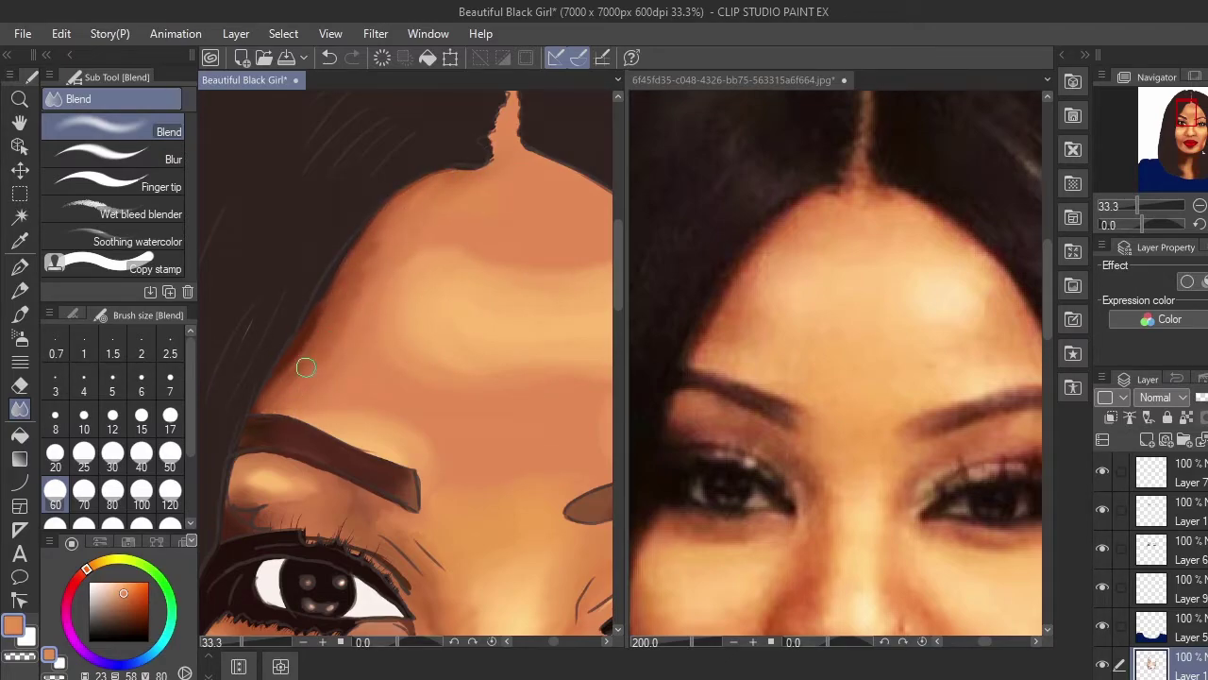
# Step: Paint light highlights above the left eyebrow and on the left forehead with tones sampled from the reference
pyautogui.keyDown('alt'); pyautogui.click(769, 378); pyautogui.keyUp('alt')
pyautogui.press('b')
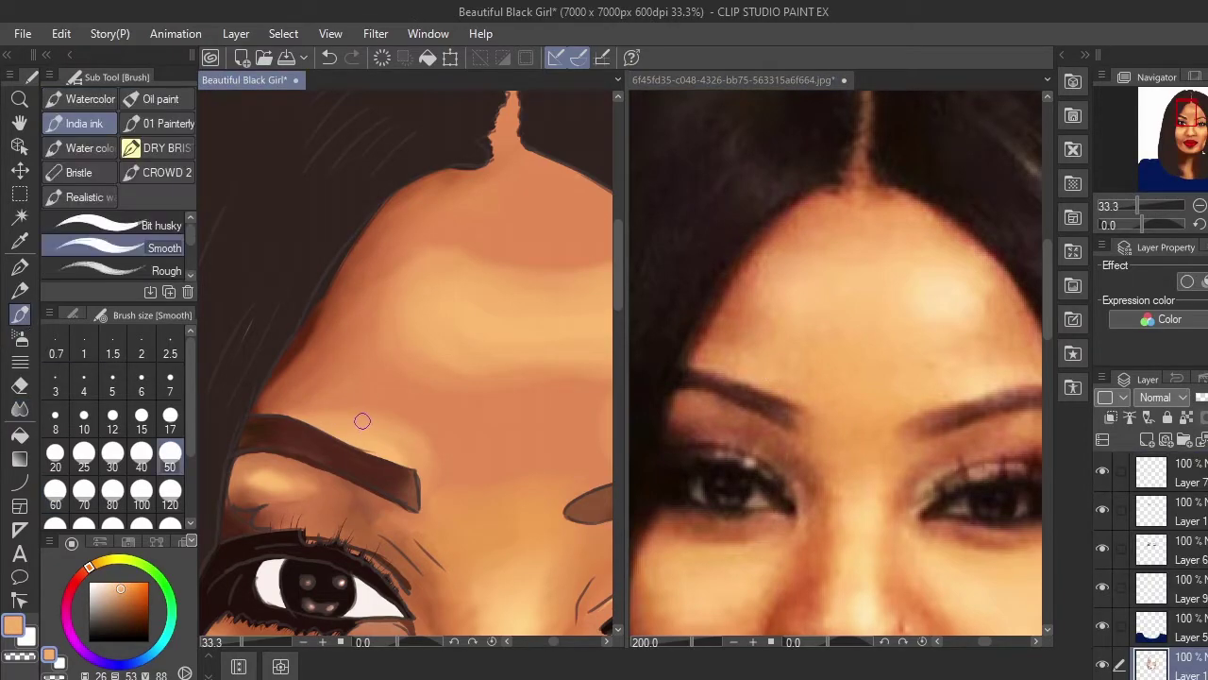
pyautogui.moveTo(372, 447)
pyautogui.mouseDown()
pyautogui.moveTo(430, 454)
pyautogui.moveTo(371, 418)
pyautogui.moveTo(316, 410)
pyautogui.moveTo(436, 462)
pyautogui.mouseUp()
pyautogui.keyDown('alt'); pyautogui.click(811, 300); pyautogui.keyUp('alt')
pyautogui.moveTo(450, 320)
pyautogui.mouseDown()
pyautogui.moveTo(460, 309)
pyautogui.moveTo(432, 270)
pyautogui.moveTo(445, 343)
pyautogui.moveTo(397, 296)
pyautogui.moveTo(461, 299)
pyautogui.moveTo(488, 350)
pyautogui.moveTo(478, 259)
pyautogui.moveTo(517, 292)
pyautogui.mouseUp()
pyautogui.keyDown('alt'); pyautogui.click(802, 291); pyautogui.keyUp('alt')
pyautogui.moveTo(497, 238)
pyautogui.mouseDown()
pyautogui.moveTo(466, 240)
pyautogui.moveTo(536, 261)
pyautogui.moveTo(472, 218)
pyautogui.mouseUp()
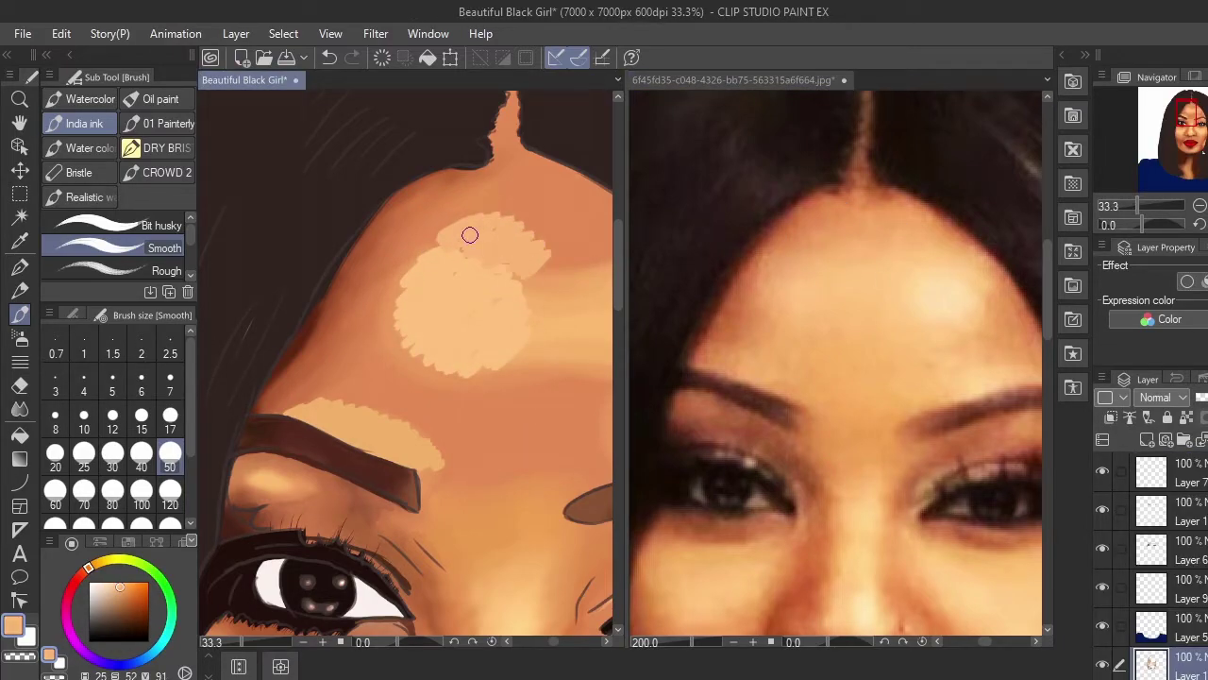
# Step: Fill the central forehead down to between the eyebrows with skin tones sampled from the reference, using brush size 100
pyautogui.keyDown('alt'); pyautogui.click(885, 298); pyautogui.keyUp('alt')
pyautogui.moveTo(555, 268)
pyautogui.mouseDown()
pyautogui.moveTo(521, 359)
pyautogui.moveTo(538, 434)
pyautogui.moveTo(459, 455)
pyautogui.moveTo(482, 448)
pyautogui.moveTo(477, 464)
pyautogui.moveTo(528, 439)
pyautogui.moveTo(432, 420)
pyautogui.mouseUp()
pyautogui.keyDown('alt'); pyautogui.click(841, 406); pyautogui.keyUp('alt')
pyautogui.click(142, 491)
pyautogui.keyDown('alt'); pyautogui.click(878, 311); pyautogui.keyUp('alt')
pyautogui.moveTo(491, 248)
pyautogui.mouseDown()
pyautogui.moveTo(463, 284)
pyautogui.moveTo(474, 364)
pyautogui.moveTo(445, 416)
pyautogui.moveTo(453, 472)
pyautogui.mouseUp()
pyautogui.keyDown('alt'); pyautogui.click(896, 380); pyautogui.keyUp('alt')
pyautogui.moveTo(512, 372); pyautogui.dragTo(405, 353)
# Step: Paint pale highlights above the right eyebrow and on the right forehead with colours sampled from the reference
pyautogui.keyDown('alt'); pyautogui.click(984, 383); pyautogui.keyUp('alt')
pyautogui.moveTo(510, 406)
pyautogui.mouseDown()
pyautogui.moveTo(498, 417)
pyautogui.moveTo(545, 397)
pyautogui.mouseUp()
pyautogui.moveTo(472, 289)
pyautogui.mouseDown()
pyautogui.moveTo(413, 286)
pyautogui.moveTo(456, 248)
pyautogui.moveTo(393, 308)
pyautogui.moveTo(515, 304)
pyautogui.mouseUp()
pyautogui.keyDown('alt'); pyautogui.click(932, 263); pyautogui.keyUp('alt')
pyautogui.keyDown('alt'); pyautogui.click(916, 254); pyautogui.keyUp('alt')
pyautogui.moveTo(393, 260)
pyautogui.mouseDown()
pyautogui.moveTo(482, 224)
pyautogui.moveTo(415, 224)
pyautogui.mouseUp()
# Step: Paint the right temple and the area above the right eyebrow with midtones sampled from the reference
pyautogui.keyDown('alt'); pyautogui.click(1019, 324); pyautogui.keyUp('alt')
pyautogui.moveTo(564, 329); pyautogui.dragTo(544, 317)
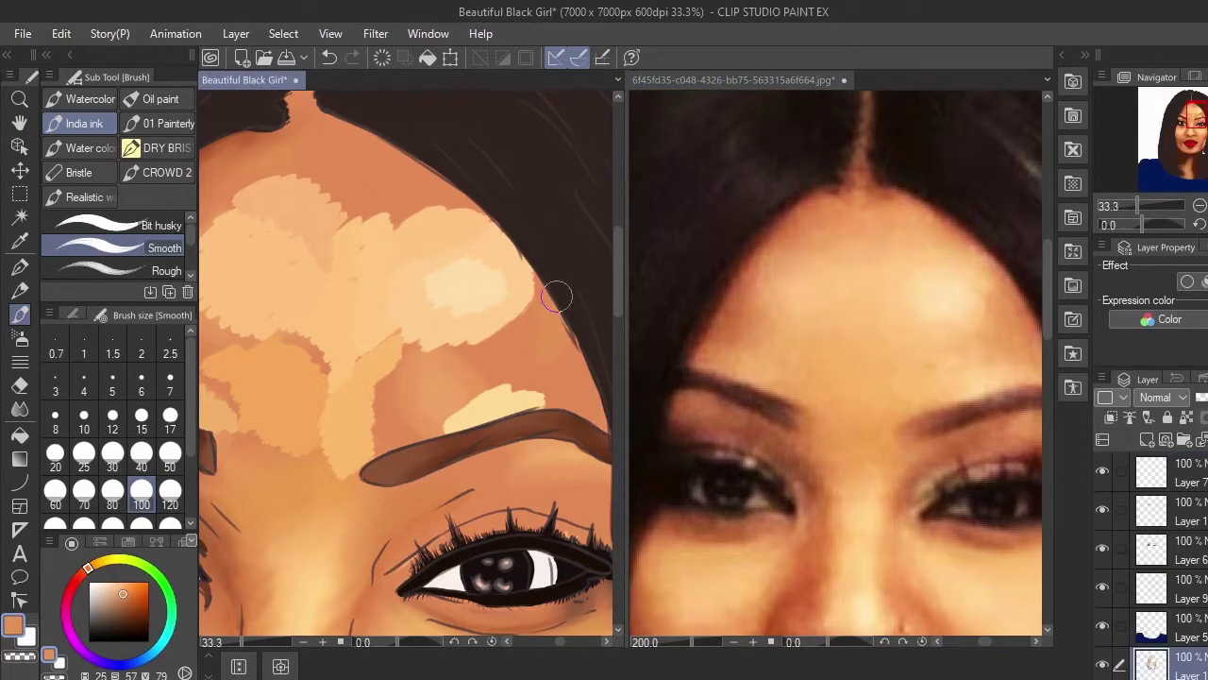
pyautogui.keyDown('alt'); pyautogui.click(917, 345); pyautogui.keyUp('alt')
pyautogui.moveTo(464, 348)
pyautogui.mouseDown()
pyautogui.moveTo(526, 378)
pyautogui.moveTo(439, 336)
pyautogui.mouseUp()
pyautogui.click(841, 135)
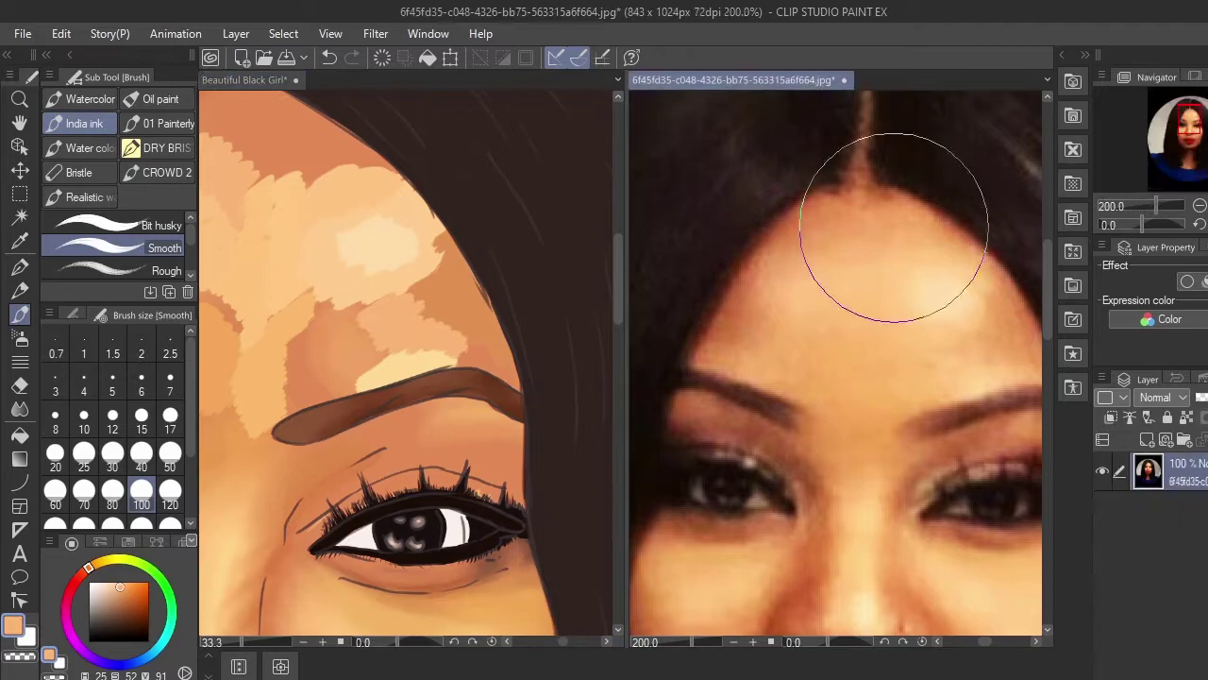
pyautogui.moveTo(1023, 385); pyautogui.dragTo(891, 319)
pyautogui.keyDown('alt'); pyautogui.click(903, 309); pyautogui.keyUp('alt')
pyautogui.moveTo(463, 353); pyautogui.dragTo(520, 386)
pyautogui.moveTo(443, 250); pyautogui.dragTo(440, 239)
# Step: Fill in the remaining forehead areas with skin tones sampled from the reference photo
pyautogui.keyDown('alt'); pyautogui.click(765, 324); pyautogui.keyUp('alt')
pyautogui.moveTo(326, 365)
pyautogui.mouseDown()
pyautogui.moveTo(445, 341)
pyautogui.moveTo(426, 334)
pyautogui.moveTo(467, 474)
pyautogui.mouseUp()
pyautogui.keyDown('alt'); pyautogui.click(769, 172); pyautogui.keyUp('alt')
pyautogui.moveTo(441, 292)
pyautogui.mouseDown()
pyautogui.moveTo(387, 250)
pyautogui.moveTo(454, 245)
pyautogui.moveTo(359, 249)
pyautogui.moveTo(451, 150)
pyautogui.mouseUp()
pyautogui.keyDown('alt'); pyautogui.click(813, 179); pyautogui.keyUp('alt')
pyautogui.keyDown('alt'); pyautogui.click(722, 141); pyautogui.keyUp('alt')
pyautogui.click(696, 82)
pyautogui.moveTo(722, 194); pyautogui.dragTo(850, 159)
pyautogui.keyDown('alt'); pyautogui.click(722, 238); pyautogui.keyUp('alt')
pyautogui.click(368, 274)
pyautogui.moveTo(355, 316)
pyautogui.mouseDown()
pyautogui.moveTo(297, 337)
pyautogui.moveTo(330, 304)
pyautogui.mouseUp()
# Step: Blend the painted forehead patches into a smooth gradient with the Blend tool at brush size 120
pyautogui.click(20, 409)
pyautogui.click(170, 490)
pyautogui.moveTo(321, 359)
pyautogui.mouseDown()
pyautogui.moveTo(296, 329)
pyautogui.moveTo(353, 154)
pyautogui.moveTo(507, 173)
pyautogui.moveTo(470, 226)
pyautogui.moveTo(270, 283)
pyautogui.moveTo(372, 391)
pyautogui.moveTo(453, 421)
pyautogui.moveTo(329, 305)
pyautogui.moveTo(523, 330)
pyautogui.moveTo(532, 402)
pyautogui.mouseUp()
pyautogui.moveTo(532, 402)
pyautogui.mouseDown()
pyautogui.moveTo(399, 356)
pyautogui.moveTo(428, 297)
pyautogui.moveTo(434, 195)
pyautogui.moveTo(528, 324)
pyautogui.moveTo(423, 245)
pyautogui.mouseUp()
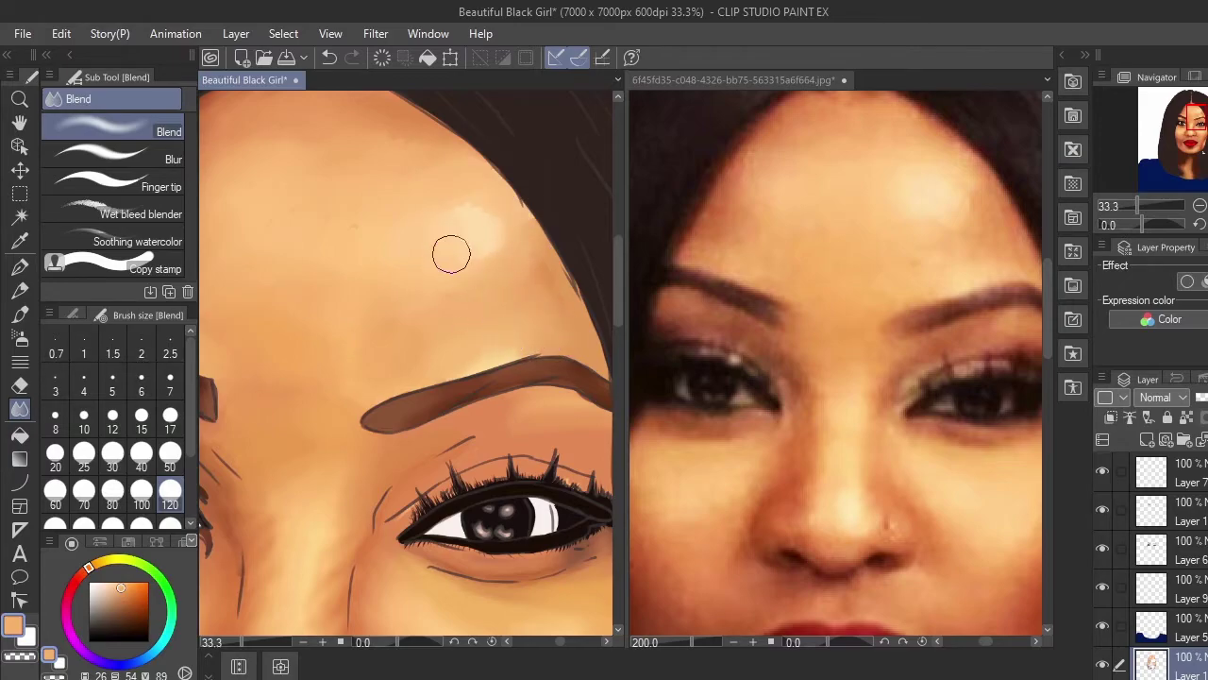
pyautogui.moveTo(362, 323); pyautogui.dragTo(461, 338)
pyautogui.moveTo(454, 303); pyautogui.dragTo(455, 319)
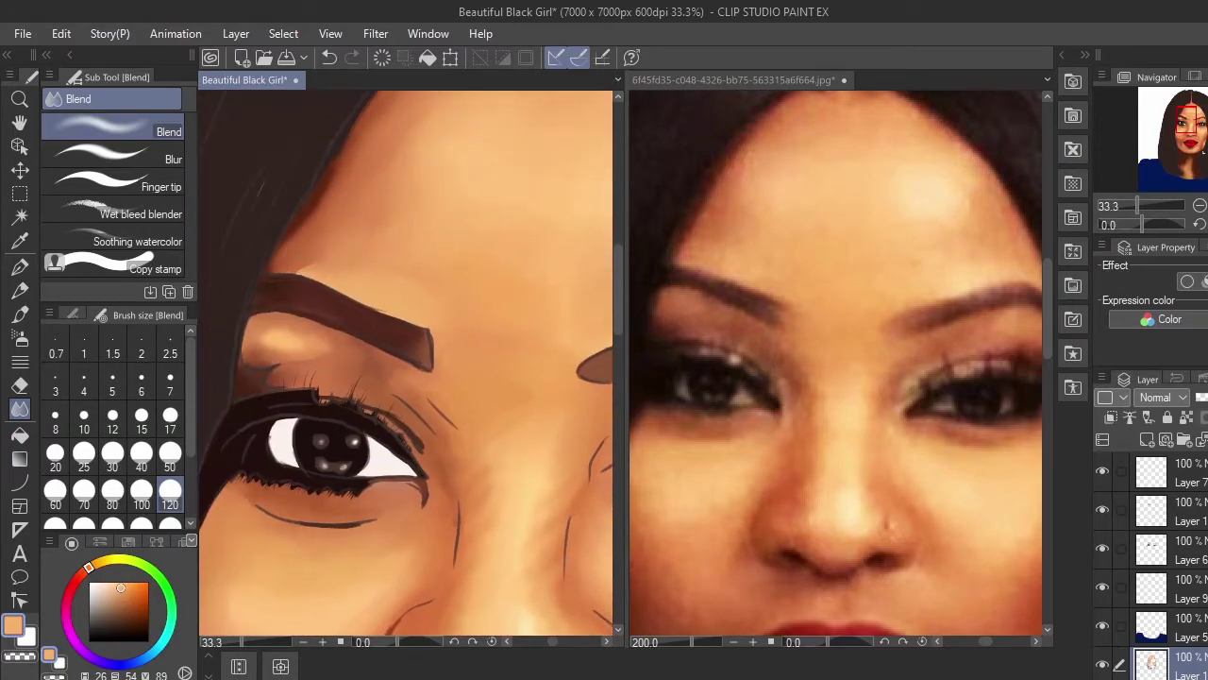
# Step: Add a new layer above the skin paint, set it to Glow dodge, and sample the pale highlight from the reference forehead
pyautogui.hotkey('ctrl', '0')
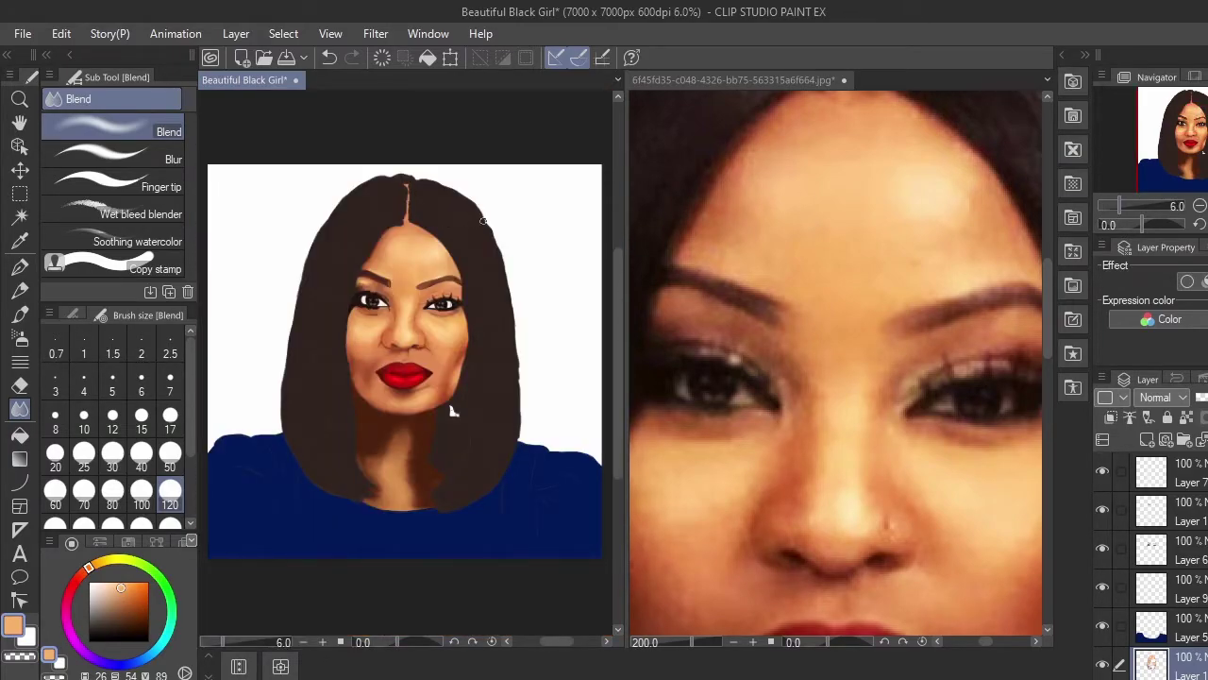
pyautogui.hotkey('ctrl', '+')
pyautogui.hotkey('ctrl', '+')
pyautogui.hotkey('ctrl', '+')
pyautogui.hotkey('ctrl', '+')
pyautogui.moveTo(434, 294); pyautogui.dragTo(453, 550)
pyautogui.click(1147, 441)
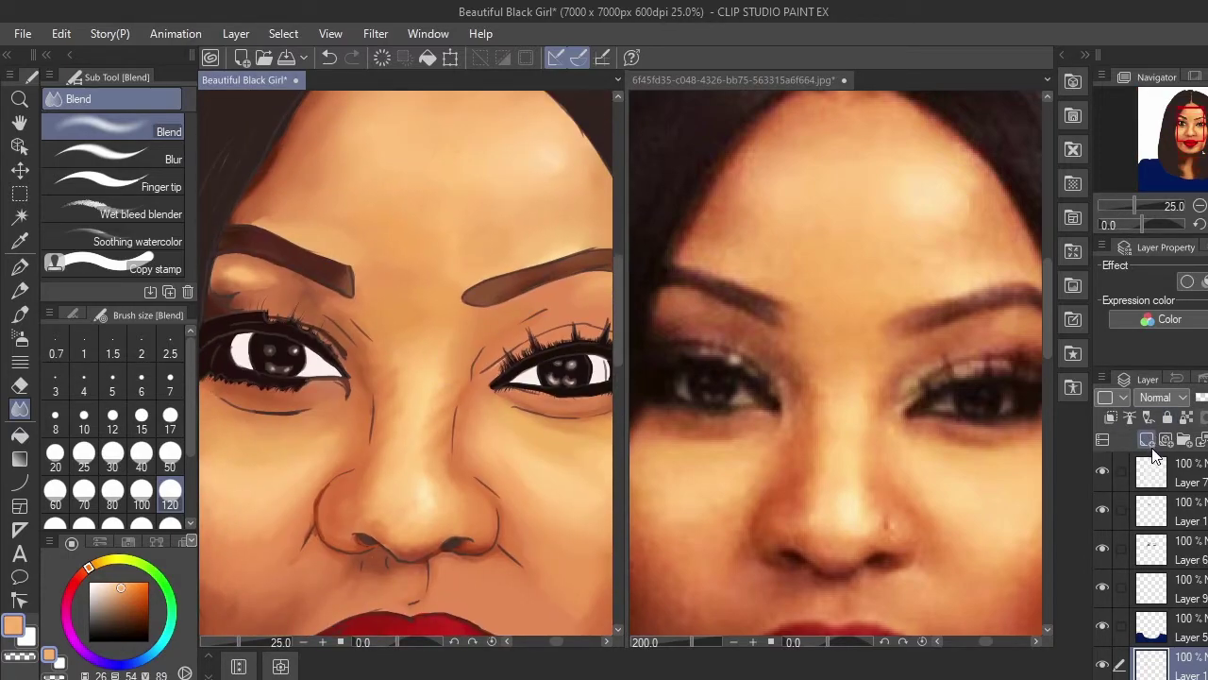
pyautogui.keyDown('alt'); pyautogui.click(934, 201); pyautogui.keyUp('alt')
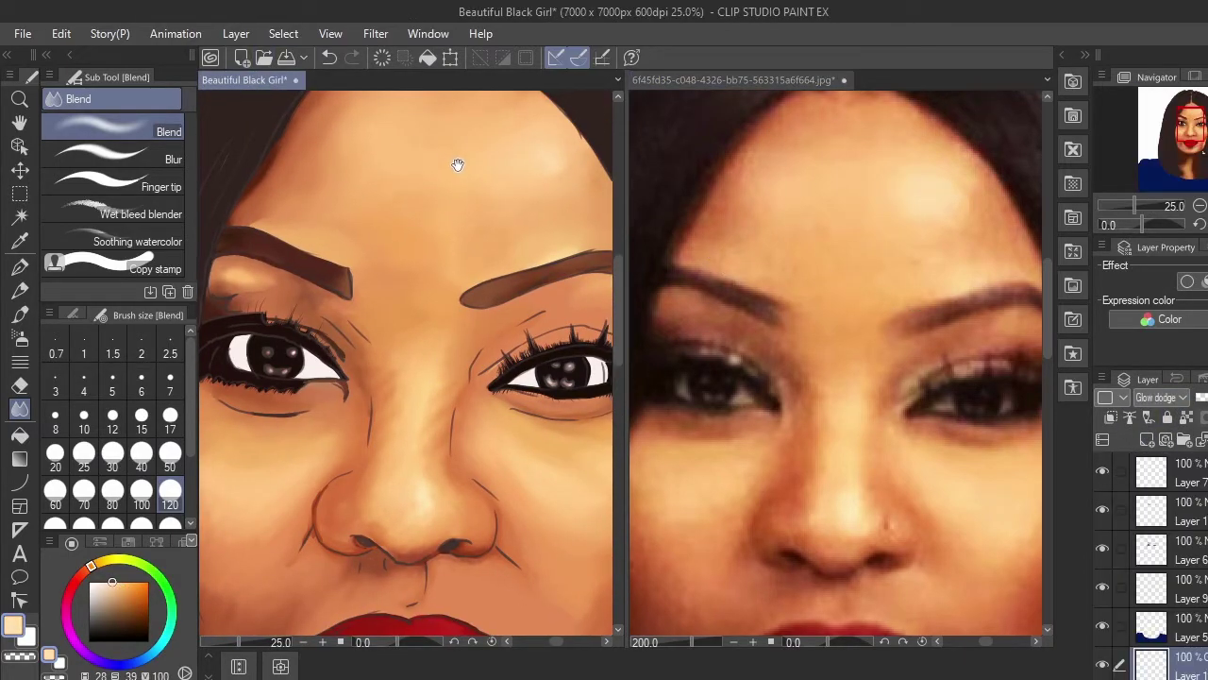
# Step: Paint glow highlights on the right forehead, above the right eyebrow, on the nose tip and right cheek with the Smooth India ink brush at 100
pyautogui.moveTo(458, 162); pyautogui.dragTo(397, 218)
pyautogui.click(20, 317)
pyautogui.moveTo(485, 216); pyautogui.dragTo(451, 212)
pyautogui.moveTo(317, 276); pyautogui.dragTo(319, 208)
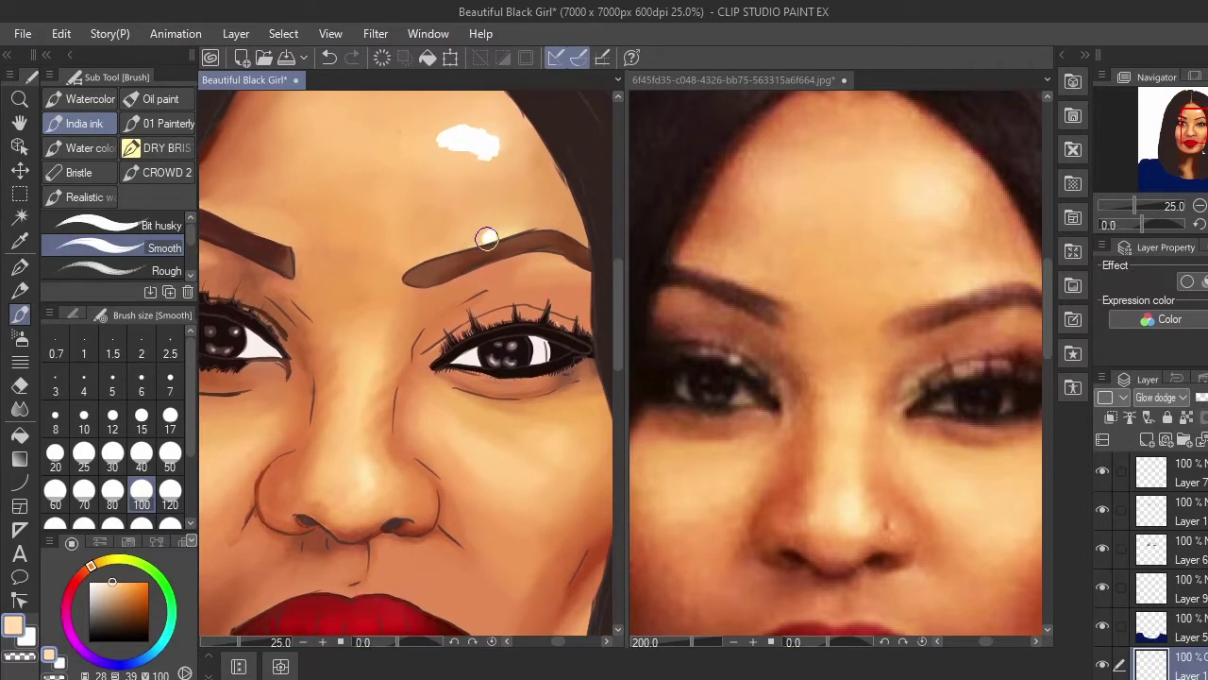
pyautogui.moveTo(489, 236); pyautogui.dragTo(506, 234)
pyautogui.moveTo(421, 277); pyautogui.dragTo(429, 141)
pyautogui.moveTo(375, 325); pyautogui.dragTo(386, 351)
pyautogui.moveTo(493, 313); pyautogui.dragTo(539, 283)
pyautogui.moveTo(848, 414)
pyautogui.mouseDown()
pyautogui.moveTo(839, 181)
pyautogui.moveTo(774, 180)
pyautogui.mouseUp()
pyautogui.click(388, 170)
pyautogui.moveTo(388, 170); pyautogui.dragTo(270, 167)
pyautogui.moveTo(444, 324); pyautogui.dragTo(486, 312)
# Step: Blend the nose, cheek, eyebrow and forehead highlights softly into the skin at brush size 50, and save the illustration
pyautogui.click(19, 409)
pyautogui.click(172, 458)
pyautogui.moveTo(293, 295)
pyautogui.mouseDown()
pyautogui.moveTo(296, 331)
pyautogui.moveTo(318, 310)
pyautogui.moveTo(294, 291)
pyautogui.moveTo(316, 321)
pyautogui.moveTo(309, 288)
pyautogui.mouseUp()
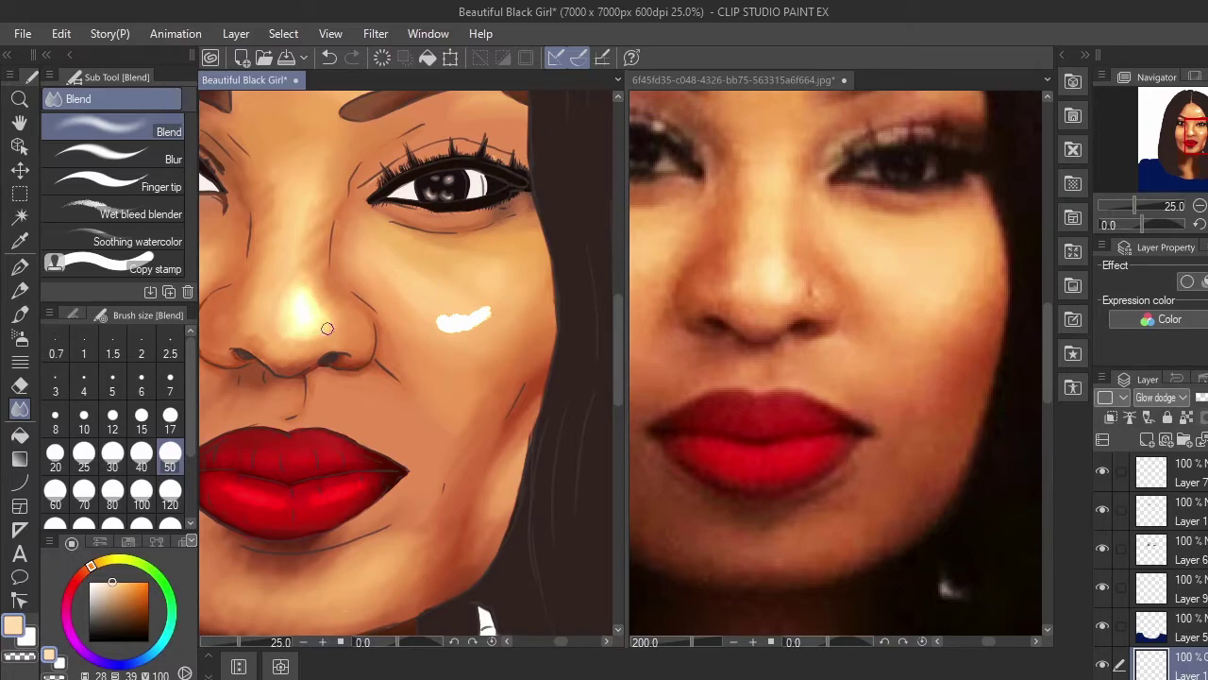
pyautogui.moveTo(455, 313)
pyautogui.mouseDown()
pyautogui.moveTo(495, 312)
pyautogui.moveTo(439, 320)
pyautogui.moveTo(501, 295)
pyautogui.moveTo(444, 323)
pyautogui.moveTo(491, 329)
pyautogui.mouseUp()
pyautogui.moveTo(439, 214); pyautogui.dragTo(464, 454)
pyautogui.moveTo(441, 313)
pyautogui.mouseDown()
pyautogui.moveTo(469, 306)
pyautogui.moveTo(432, 310)
pyautogui.mouseUp()
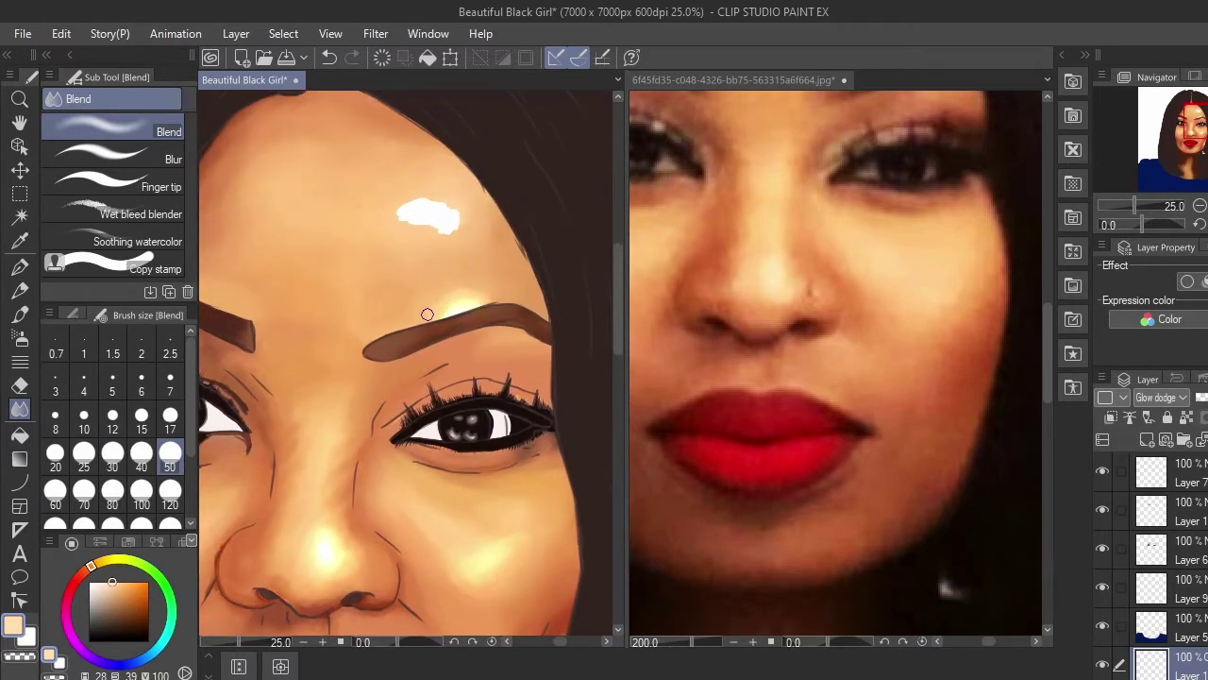
pyautogui.moveTo(430, 224)
pyautogui.mouseDown()
pyautogui.moveTo(454, 207)
pyautogui.moveTo(411, 242)
pyautogui.moveTo(460, 199)
pyautogui.moveTo(422, 234)
pyautogui.mouseUp()
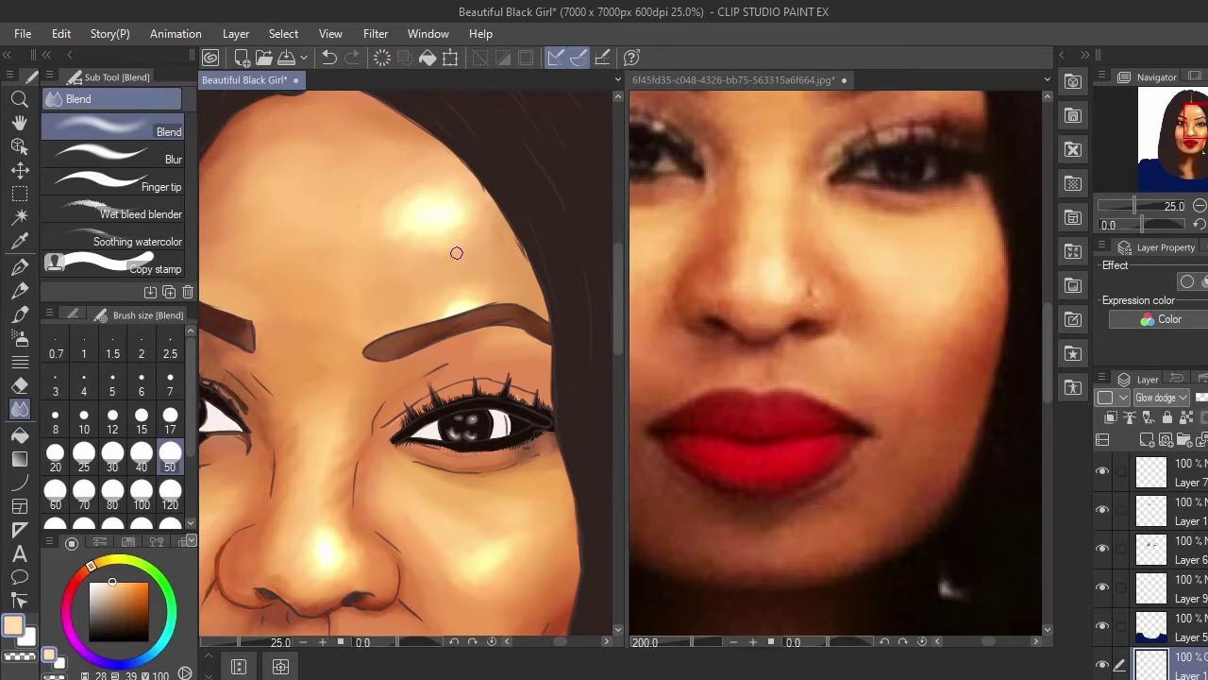
pyautogui.hotkey('ctrl', '0')
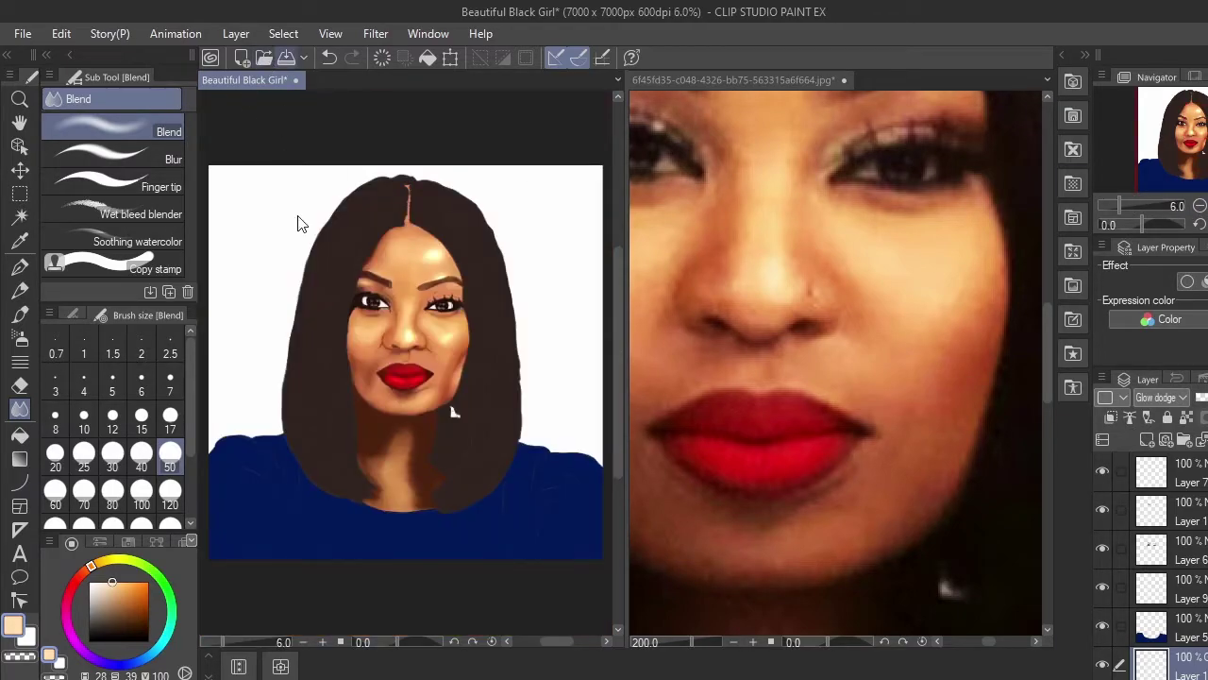
pyautogui.hotkey('ctrl', 's')
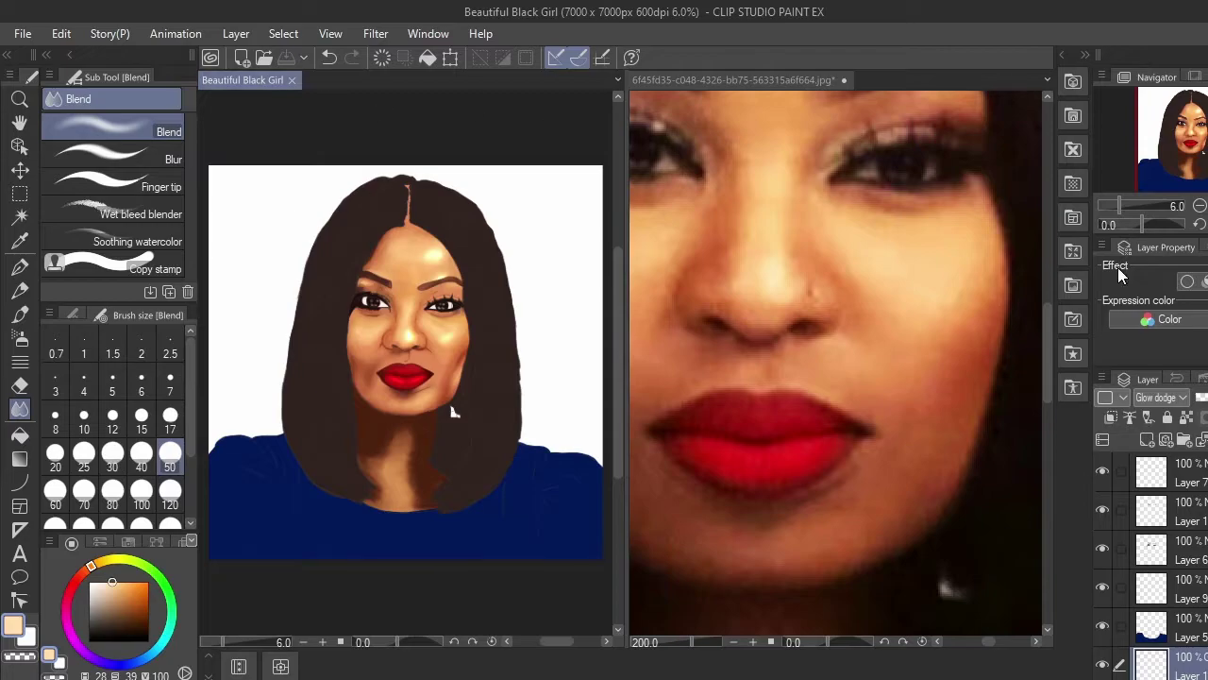
# Step: Select the skin paint layer and enlarge the reference photo to 400% around the right eye
pyautogui.hotkey('ctrl', '+')
pyautogui.hotkey('ctrl', '+')
pyautogui.scroll(-3, 1104, 597)
pyautogui.click(1104, 597)
pyautogui.click(1103, 597)
pyautogui.click(1180, 595)
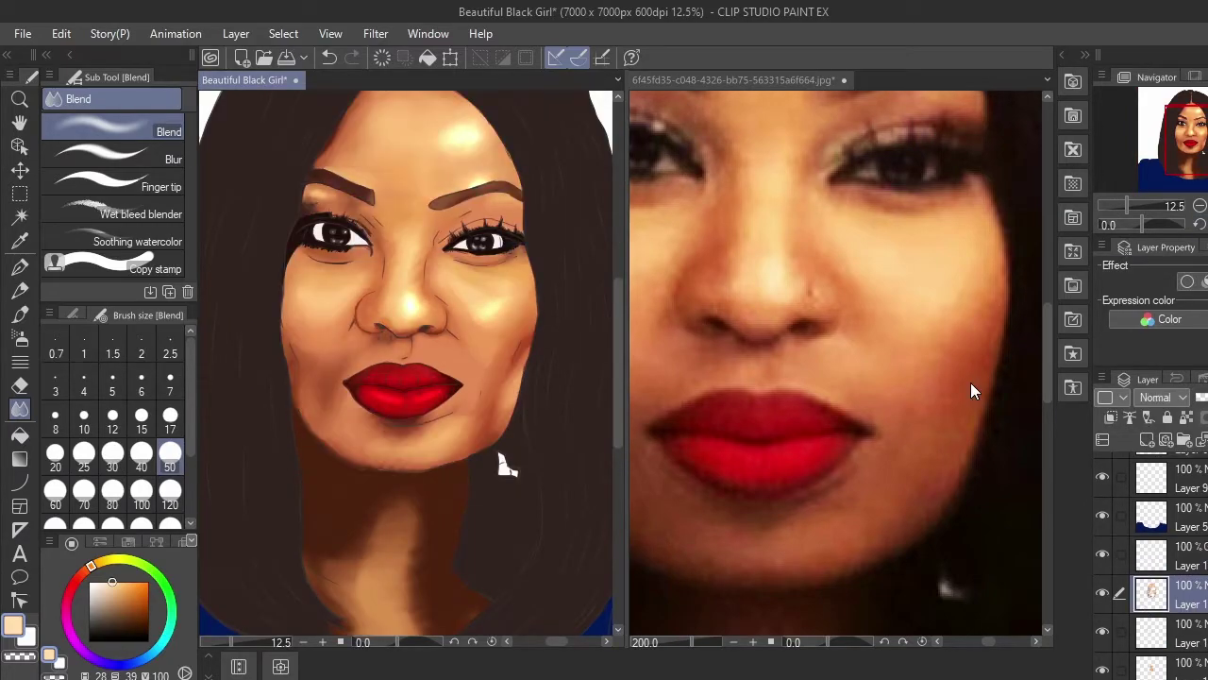
pyautogui.click(1206, 204)
pyautogui.click(1202, 129)
pyautogui.click(694, 80)
pyautogui.click(1204, 204)
pyautogui.click(1198, 128)
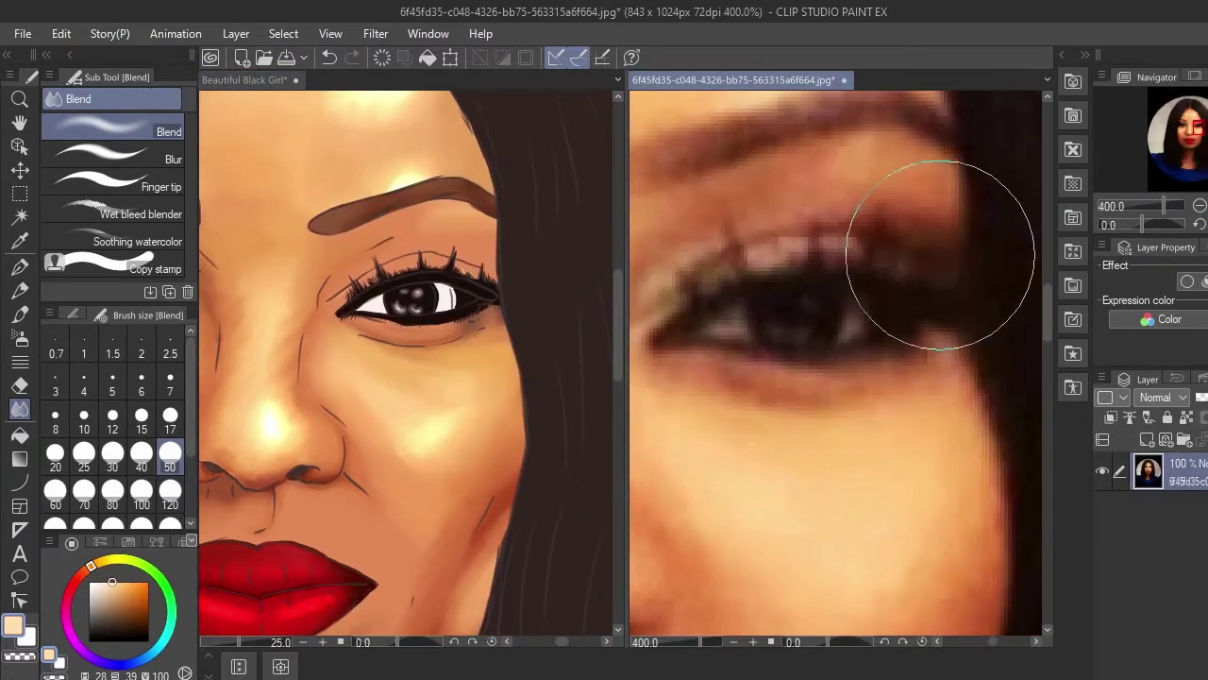
# Step: Paint the shadow above the outer corner of the right eye with dark brown sampled from the reference, using brush sizes 50 and 20
pyautogui.click(20, 316)
pyautogui.click(168, 457)
pyautogui.keyDown('alt'); pyautogui.click(934, 248); pyautogui.keyUp('alt')
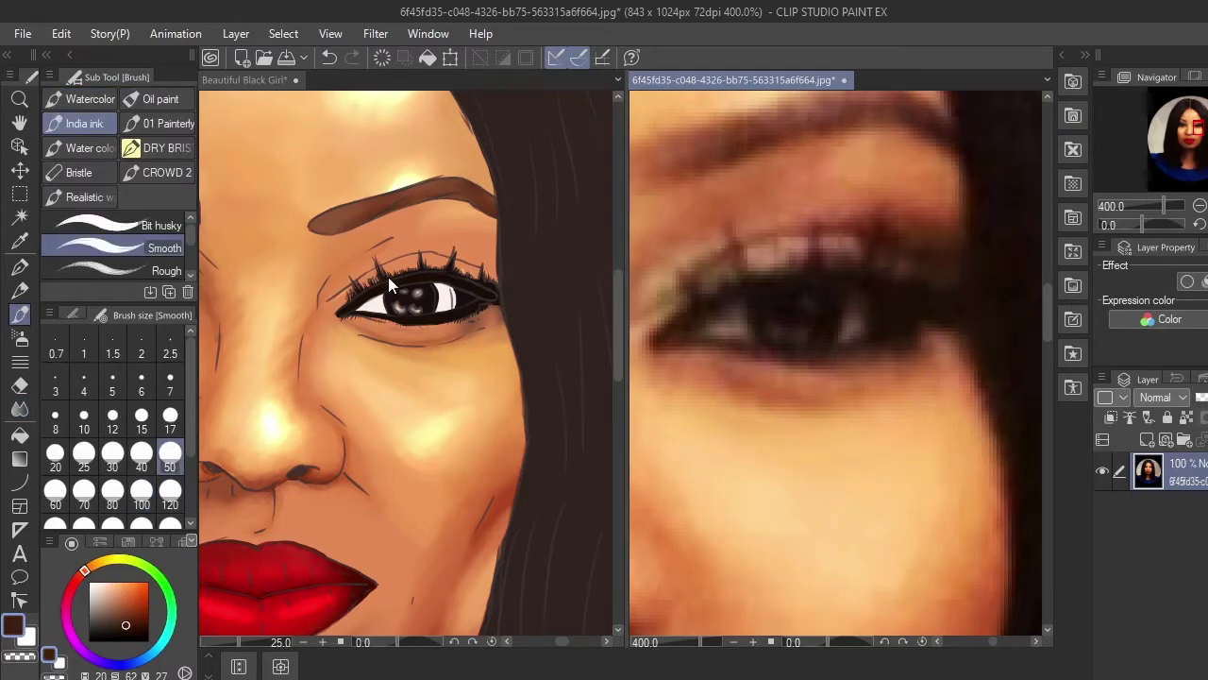
pyautogui.click(169, 457)
pyautogui.moveTo(440, 252)
pyautogui.mouseDown()
pyautogui.moveTo(493, 262)
pyautogui.moveTo(535, 243)
pyautogui.moveTo(536, 255)
pyautogui.mouseUp()
pyautogui.click(55, 457)
pyautogui.moveTo(540, 232); pyautogui.dragTo(523, 264)
# Step: Paint the right upper eyelid and the area below the eyebrow with brown midtones sampled from the reference at brush size 50
pyautogui.keyDown('alt'); pyautogui.click(768, 166); pyautogui.keyUp('alt')
pyautogui.click(419, 236)
pyautogui.click(170, 455)
pyautogui.moveTo(406, 234)
pyautogui.mouseDown()
pyautogui.moveTo(436, 223)
pyautogui.moveTo(376, 278)
pyautogui.mouseUp()
pyautogui.keyDown('alt'); pyautogui.click(832, 165); pyautogui.keyUp('alt')
pyautogui.moveTo(440, 223)
pyautogui.mouseDown()
pyautogui.moveTo(467, 249)
pyautogui.moveTo(488, 217)
pyautogui.moveTo(476, 253)
pyautogui.moveTo(514, 246)
pyautogui.moveTo(502, 256)
pyautogui.moveTo(508, 246)
pyautogui.moveTo(436, 250)
pyautogui.mouseUp()
pyautogui.keyDown('alt'); pyautogui.click(914, 161); pyautogui.keyUp('alt')
pyautogui.keyDown('alt'); pyautogui.click(945, 183); pyautogui.keyUp('alt')
pyautogui.keyDown('alt'); pyautogui.click(839, 204); pyautogui.keyUp('alt')
pyautogui.keyDown('alt'); pyautogui.click(774, 248); pyautogui.keyUp('alt')
pyautogui.click(431, 277)
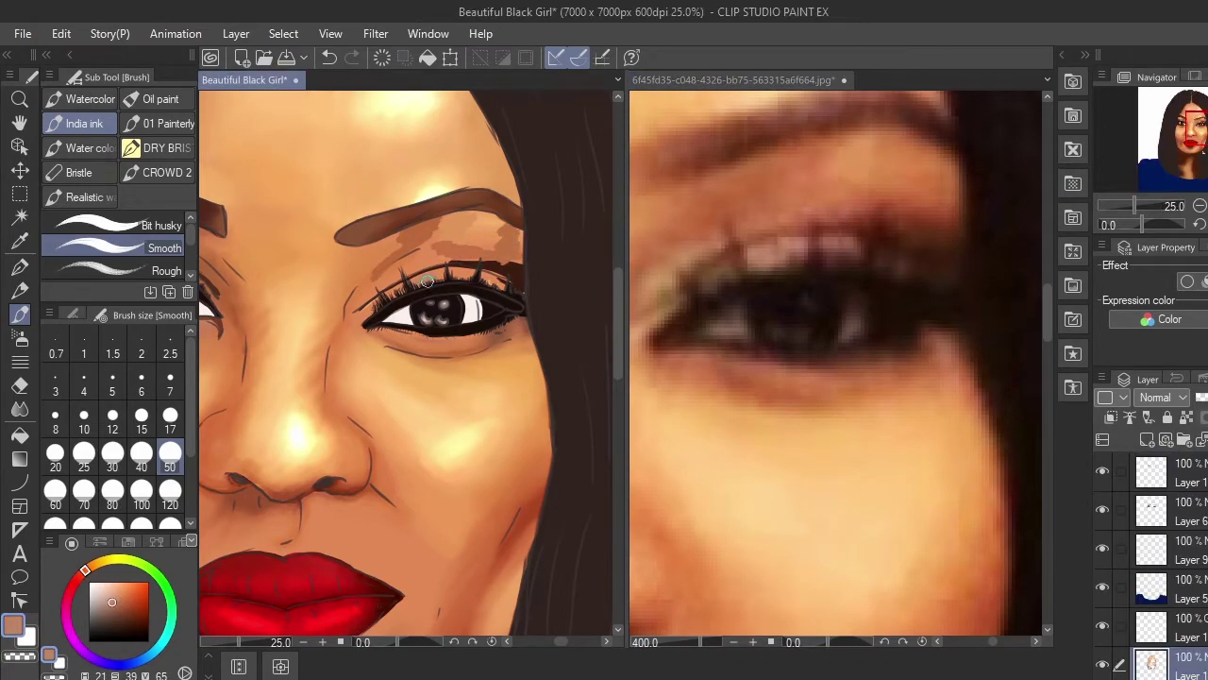
# Step: Paint the inner part of the right upper eyelid and the skin below the inner corner with tones sampled from the reference
pyautogui.moveTo(317, 234); pyautogui.dragTo(348, 225)
pyautogui.moveTo(663, 286); pyautogui.dragTo(749, 242)
pyautogui.keyDown('alt'); pyautogui.click(751, 243); pyautogui.keyUp('alt')
pyautogui.click(386, 290)
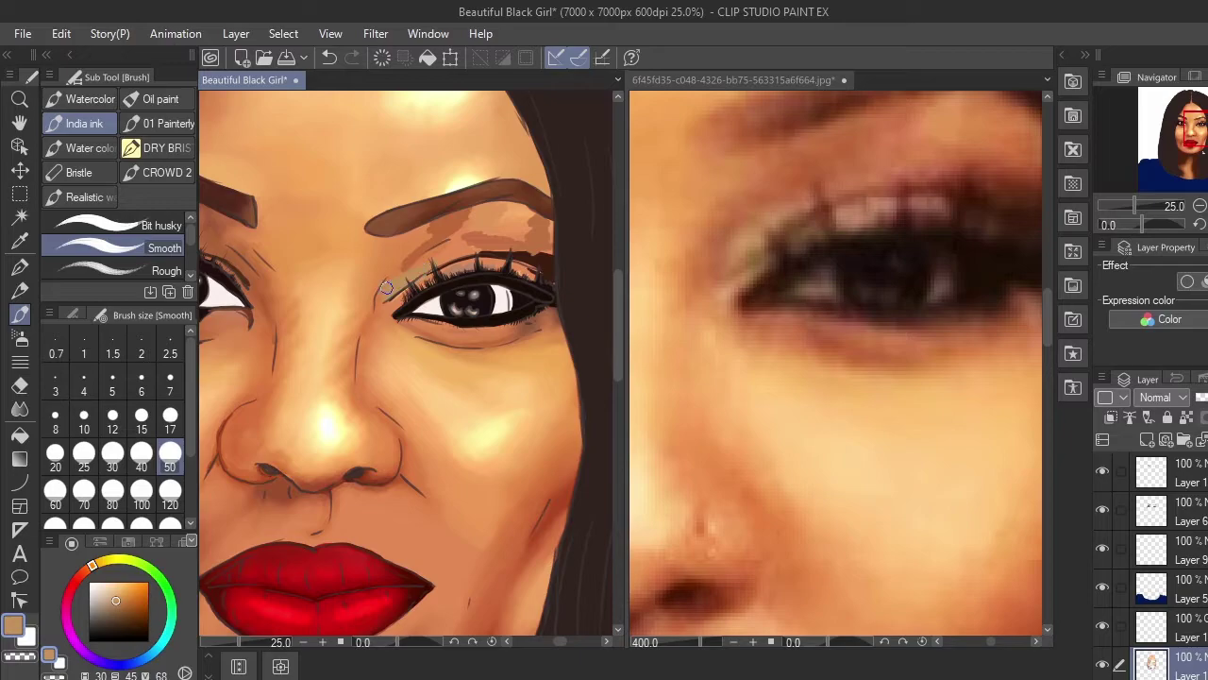
pyautogui.keyDown('alt'); pyautogui.click(782, 308); pyautogui.keyUp('alt')
pyautogui.moveTo(395, 317); pyautogui.dragTo(413, 326)
pyautogui.keyDown('alt'); pyautogui.click(759, 328); pyautogui.keyUp('alt')
pyautogui.click(397, 328)
# Step: Paint lighter and reddish-brown skin tones sampled from the reference between the right eye's inner corner and the nose bridge
pyautogui.keyDown('alt'); pyautogui.click(735, 286); pyautogui.keyUp('alt')
pyautogui.click(393, 313)
pyautogui.keyDown('alt'); pyautogui.click(722, 322); pyautogui.keyUp('alt')
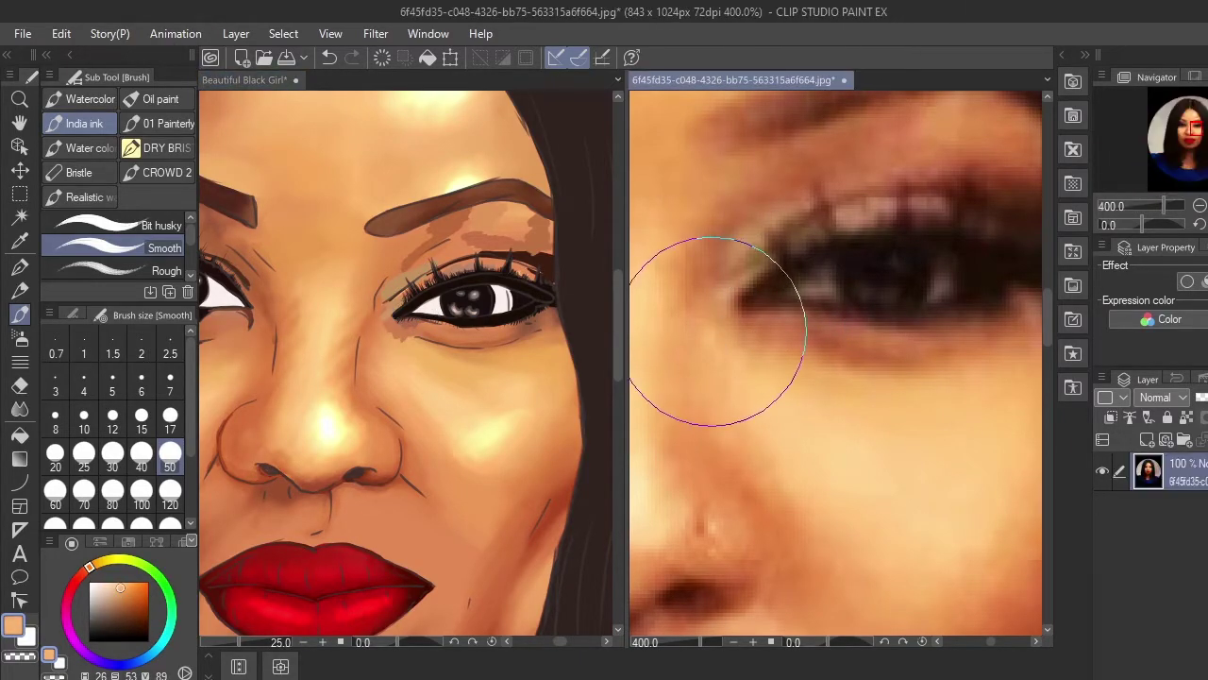
pyautogui.click(378, 337)
pyautogui.keyDown('alt'); pyautogui.click(724, 272); pyautogui.keyUp('alt')
pyautogui.click(387, 279)
pyautogui.moveTo(383, 275); pyautogui.dragTo(372, 310)
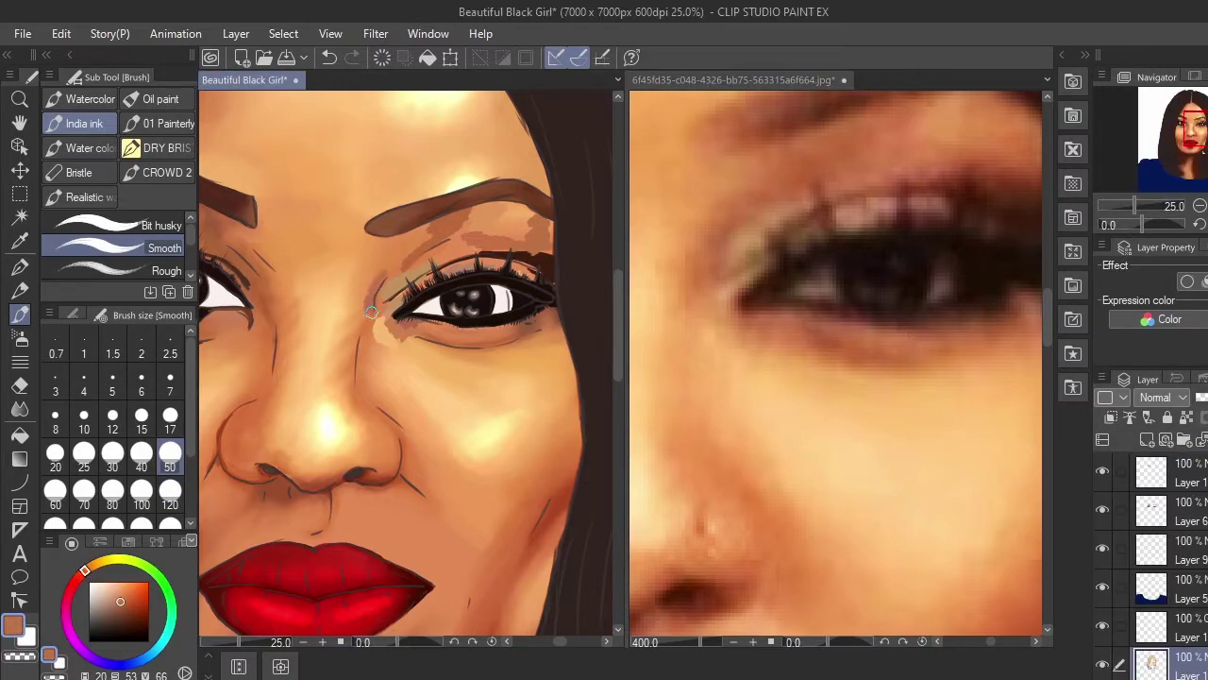
# Step: Blend the painted patches around the right eyelid and inner eye corner into smooth shading at brush size 50
pyautogui.keyDown('alt'); pyautogui.click(375, 280); pyautogui.keyUp('alt')
pyautogui.press('j')
pyautogui.moveTo(404, 255)
pyautogui.mouseDown()
pyautogui.moveTo(463, 219)
pyautogui.moveTo(382, 298)
pyautogui.moveTo(378, 344)
pyautogui.moveTo(418, 325)
pyautogui.moveTo(412, 348)
pyautogui.moveTo(529, 235)
pyautogui.moveTo(530, 215)
pyautogui.moveTo(548, 248)
pyautogui.moveTo(507, 250)
pyautogui.moveTo(521, 278)
pyautogui.mouseUp()
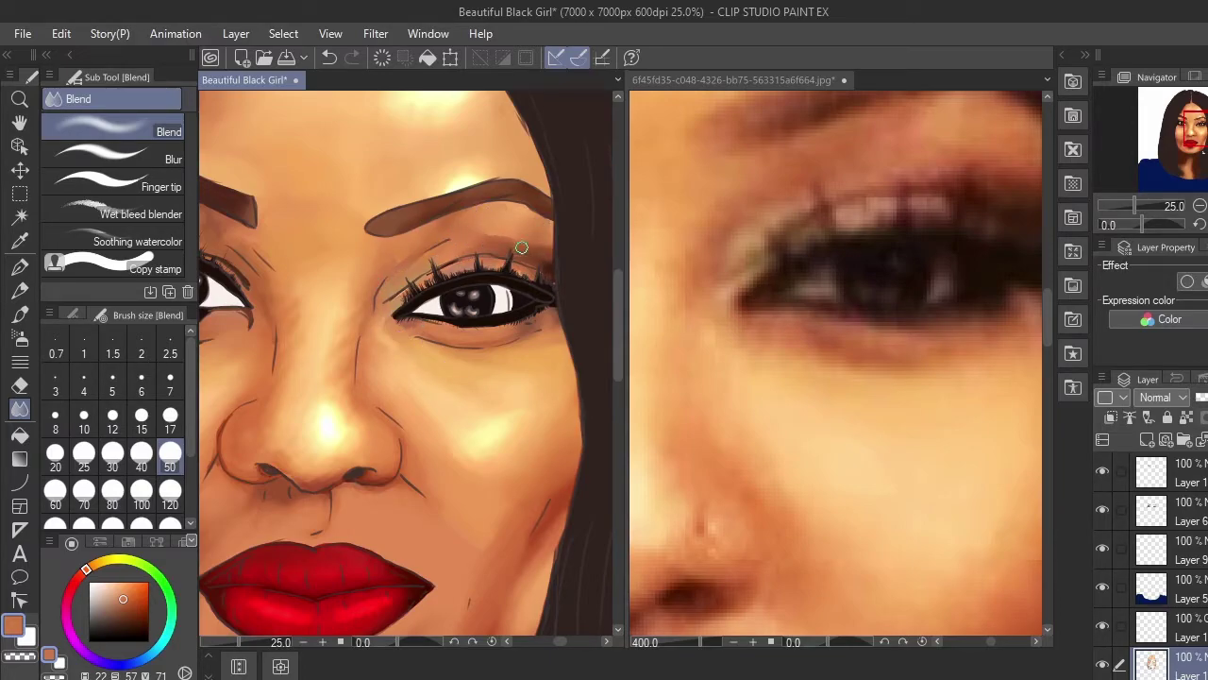
pyautogui.hotkey('ctrl', '0')
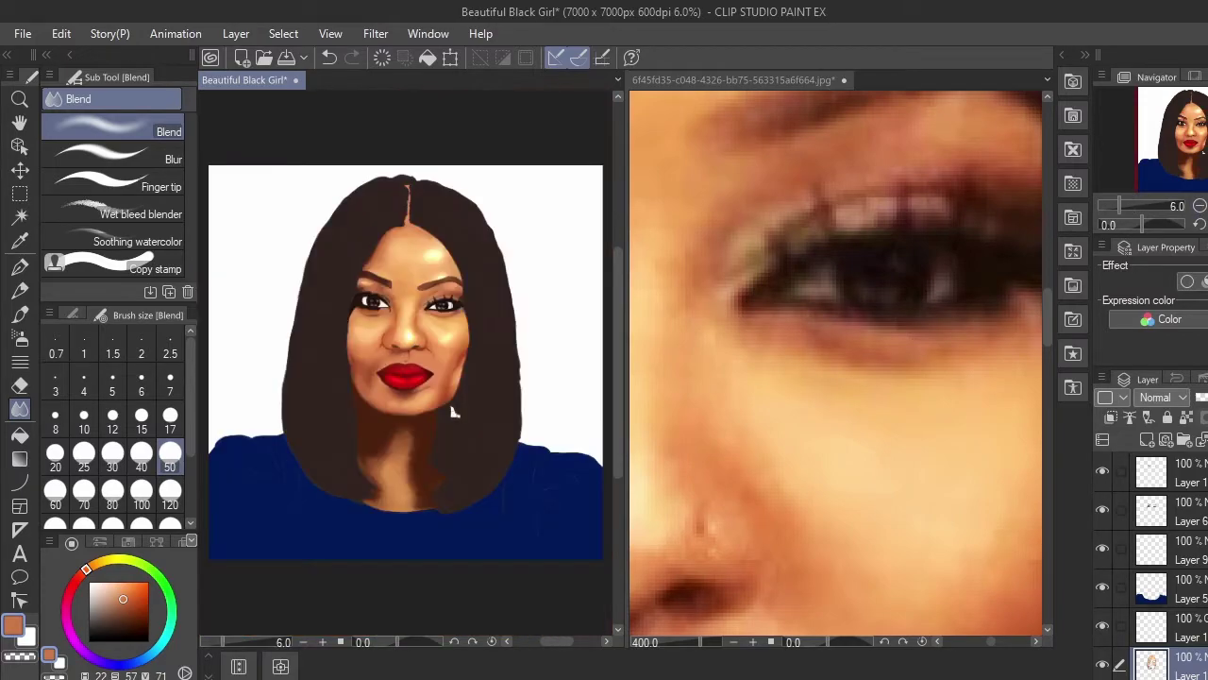
# Step: Fit the whole reference photo in view, select the portrait's blue dress layer, and sample dark navy from the reference dress
pyautogui.click(950, 86)
pyautogui.hotkey('ctrl', '0')
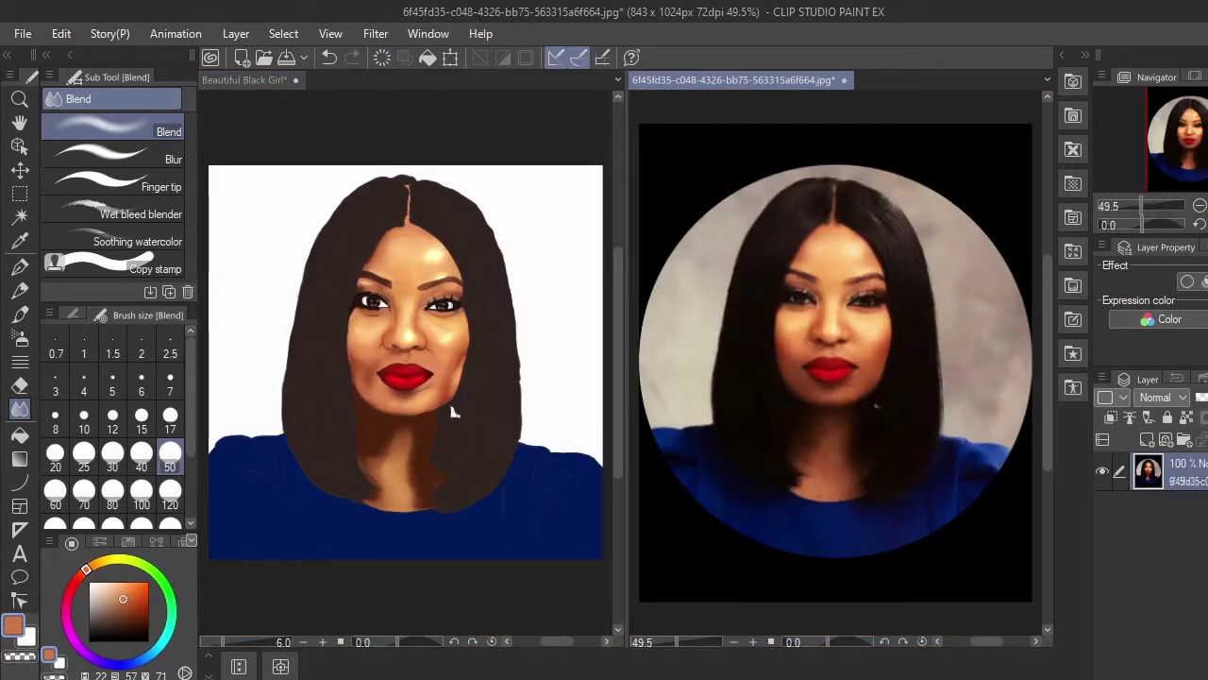
pyautogui.click(283, 83)
pyautogui.scroll(2, 1170, 573)
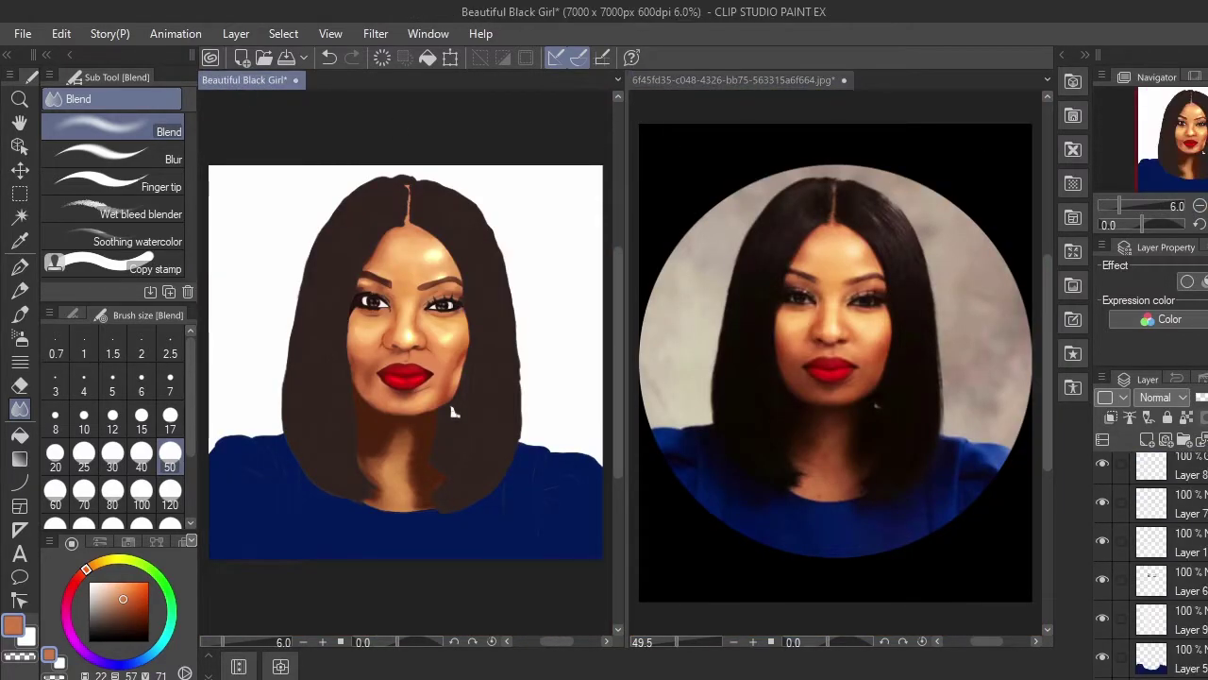
pyautogui.scroll(-2, 1170, 574)
pyautogui.click(1167, 572)
pyautogui.hotkey('ctrl', '+')
pyautogui.moveTo(319, 568)
pyautogui.mouseDown()
pyautogui.moveTo(479, 353)
pyautogui.moveTo(542, 341)
pyautogui.mouseUp()
pyautogui.click(765, 85)
pyautogui.keyDown('alt'); pyautogui.click(757, 495); pyautogui.keyUp('alt')
pyautogui.hotkey('ctrl', 'Tab')
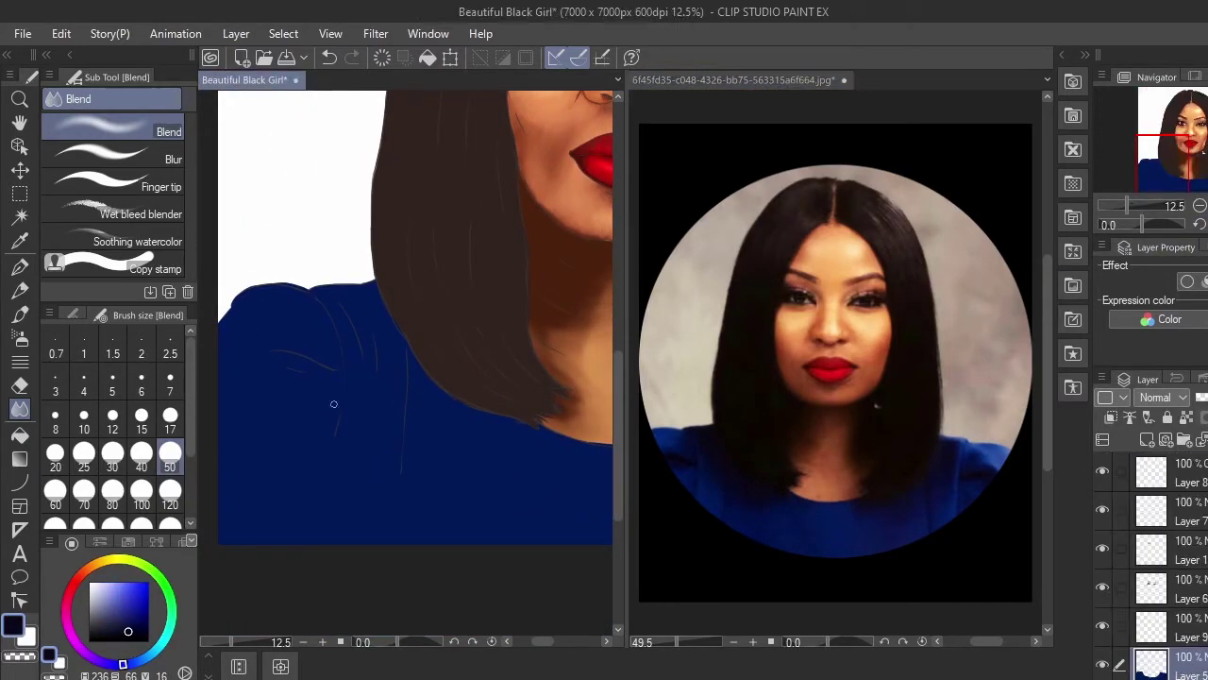
# Step: Draw dark navy fold lines and a shadow beside the hair on the left shoulder on a new layer above the dress
pyautogui.press('b')
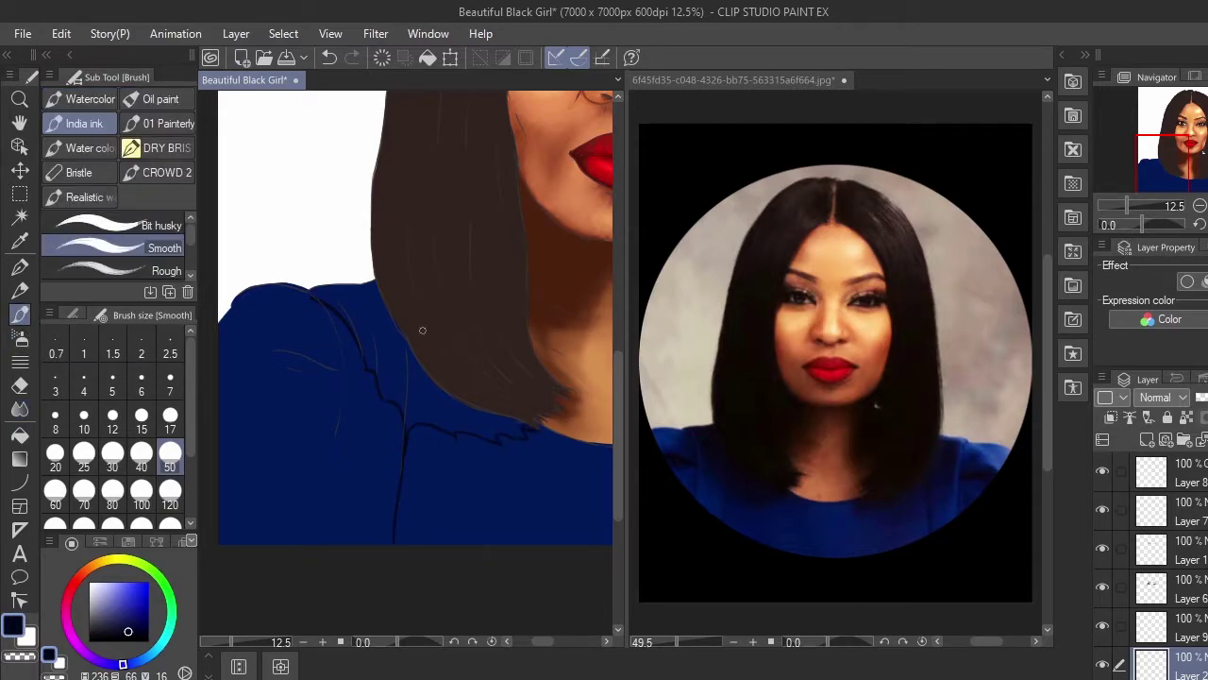
pyautogui.click(170, 493)
pyautogui.moveTo(395, 344)
pyautogui.mouseDown()
pyautogui.moveTo(425, 348)
pyautogui.moveTo(426, 301)
pyautogui.mouseUp()
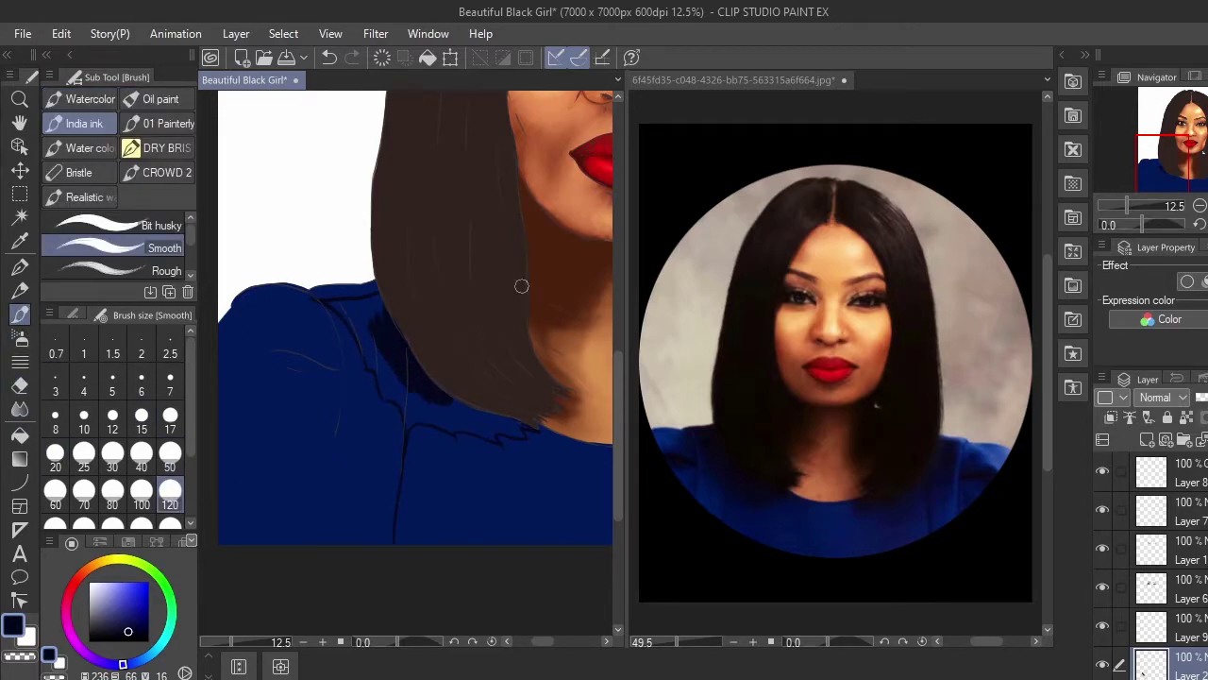
pyautogui.scroll(3, 363, 337)
pyautogui.moveTo(360, 327); pyautogui.dragTo(423, 398)
pyautogui.click(55, 457)
pyautogui.scroll(-2, 1161, 566)
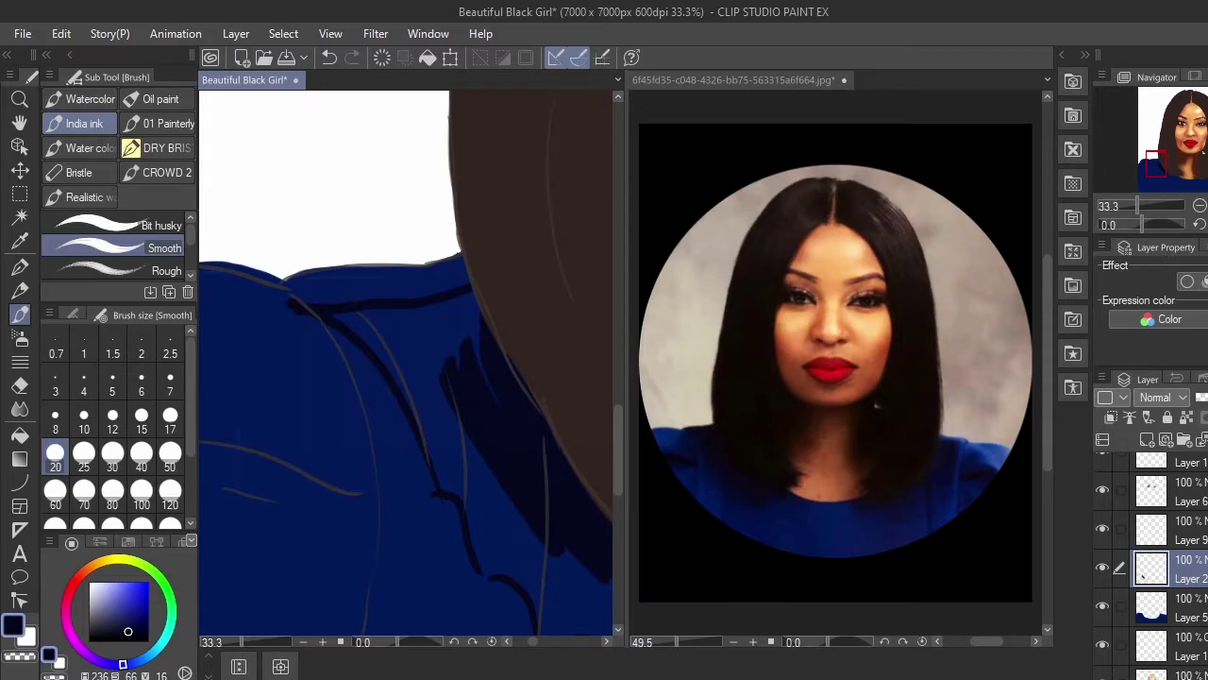
# Step: Clip the shadow layer to the dress layer and fill the left shoulder shadow beside the hair with dark navy
pyautogui.click(1110, 417)
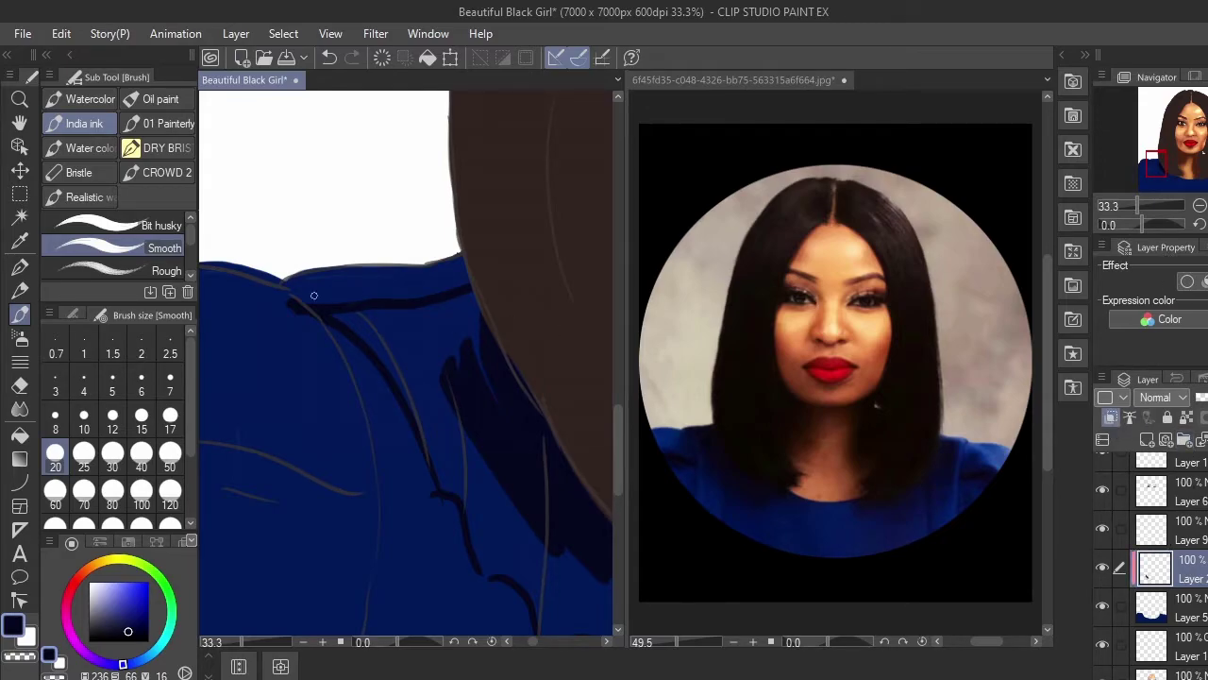
pyautogui.click(83, 457)
pyautogui.moveTo(288, 286)
pyautogui.mouseDown()
pyautogui.moveTo(334, 305)
pyautogui.moveTo(421, 267)
pyautogui.moveTo(466, 274)
pyautogui.moveTo(443, 301)
pyautogui.moveTo(503, 428)
pyautogui.moveTo(318, 284)
pyautogui.moveTo(476, 463)
pyautogui.mouseUp()
pyautogui.click(170, 457)
pyautogui.click(173, 493)
pyautogui.moveTo(486, 427)
pyautogui.mouseDown()
pyautogui.moveTo(453, 314)
pyautogui.moveTo(483, 426)
pyautogui.mouseUp()
pyautogui.moveTo(531, 376); pyautogui.dragTo(420, 300)
pyautogui.moveTo(327, 316)
pyautogui.mouseDown()
pyautogui.moveTo(393, 402)
pyautogui.moveTo(475, 334)
pyautogui.mouseUp()
pyautogui.moveTo(459, 394); pyautogui.dragTo(403, 296)
# Step: Extend the dark navy shadow along the left hair ends toward the neckline, refining its jagged edge at brush size 50
pyautogui.moveTo(403, 295)
pyautogui.mouseDown()
pyautogui.moveTo(358, 313)
pyautogui.moveTo(548, 321)
pyautogui.mouseUp()
pyautogui.moveTo(548, 285)
pyautogui.mouseDown()
pyautogui.moveTo(359, 261)
pyautogui.moveTo(507, 315)
pyautogui.moveTo(325, 281)
pyautogui.moveTo(452, 306)
pyautogui.mouseUp()
pyautogui.moveTo(390, 313); pyautogui.dragTo(356, 343)
pyautogui.click(170, 456)
pyautogui.moveTo(326, 387)
pyautogui.mouseDown()
pyautogui.moveTo(373, 356)
pyautogui.moveTo(436, 380)
pyautogui.moveTo(396, 346)
pyautogui.moveTo(459, 368)
pyautogui.moveTo(397, 317)
pyautogui.moveTo(459, 339)
pyautogui.moveTo(434, 352)
pyautogui.moveTo(567, 378)
pyautogui.moveTo(405, 352)
pyautogui.mouseUp()
pyautogui.moveTo(401, 352); pyautogui.dragTo(469, 358)
pyautogui.scroll(-7, 470, 312)
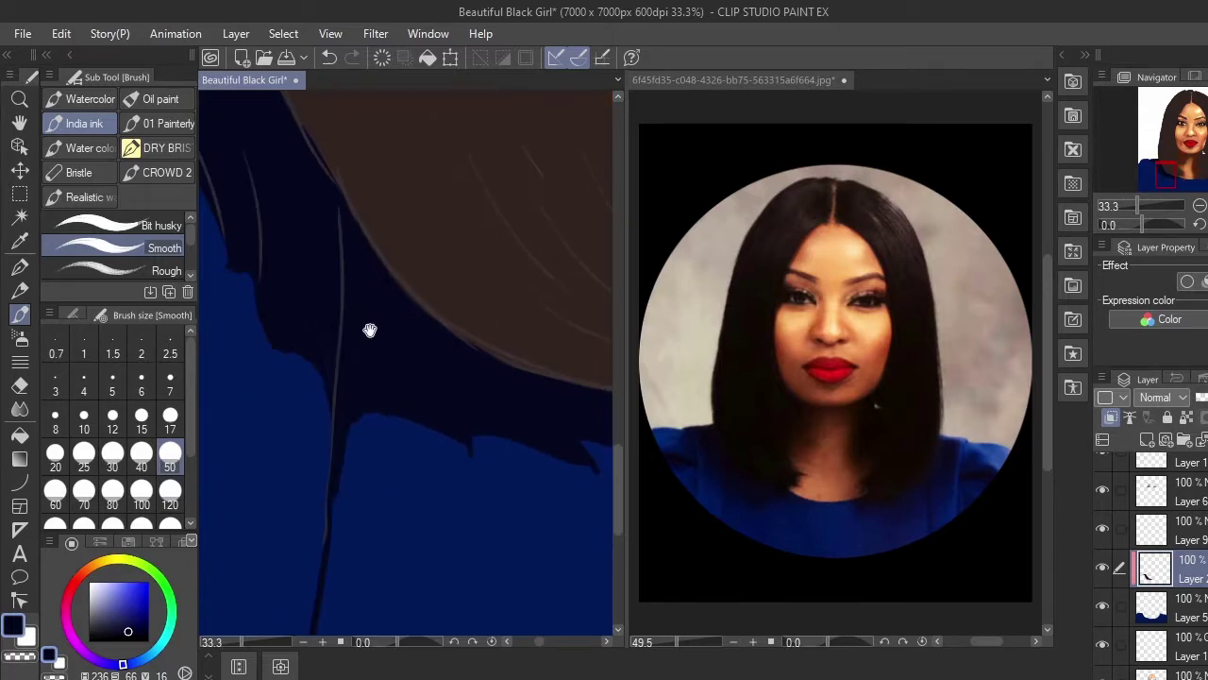
# Step: Paint folds on the left sleeve and outline shadows on the right shoulder with darker navy from the reference at brush size 120
pyautogui.keyDown('alt'); pyautogui.click(700, 478); pyautogui.keyUp('alt')
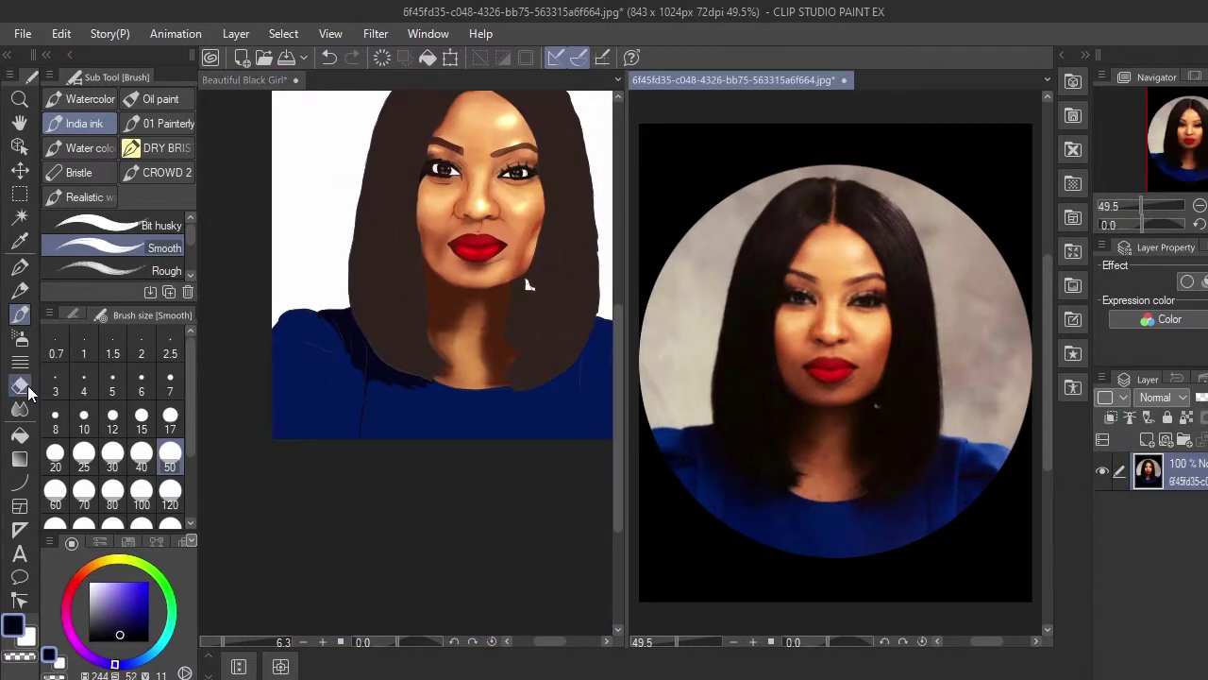
pyautogui.click(170, 495)
pyautogui.click(274, 365)
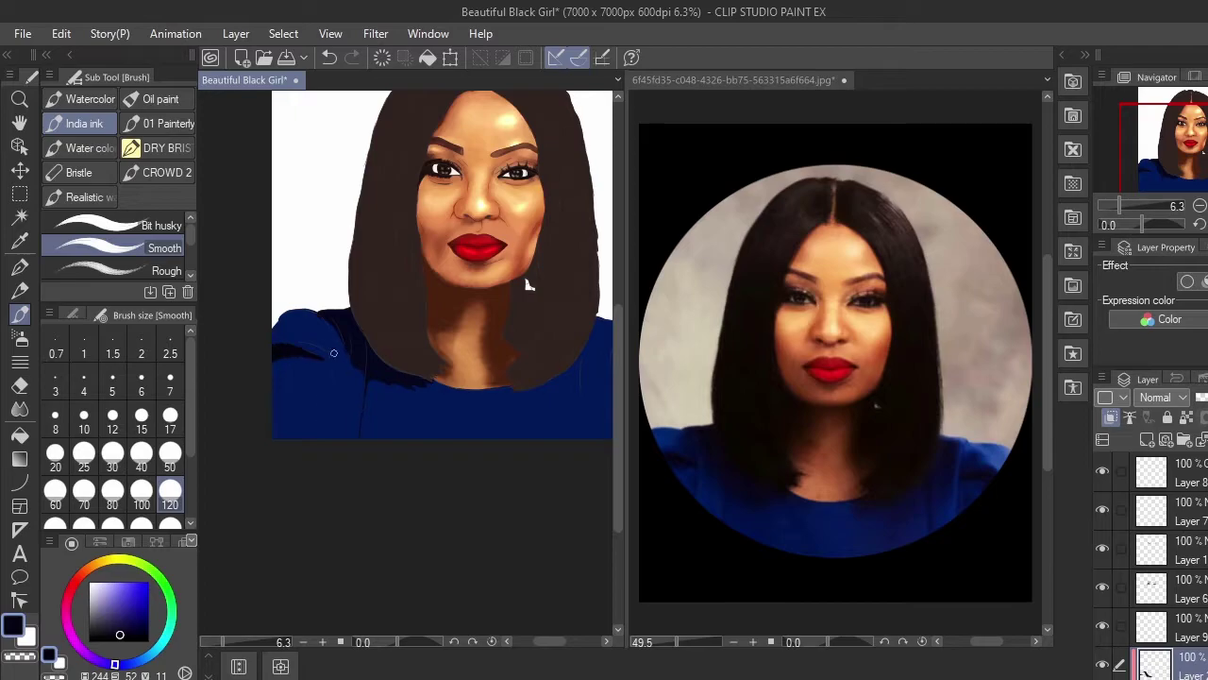
pyautogui.moveTo(570, 332); pyautogui.dragTo(443, 328)
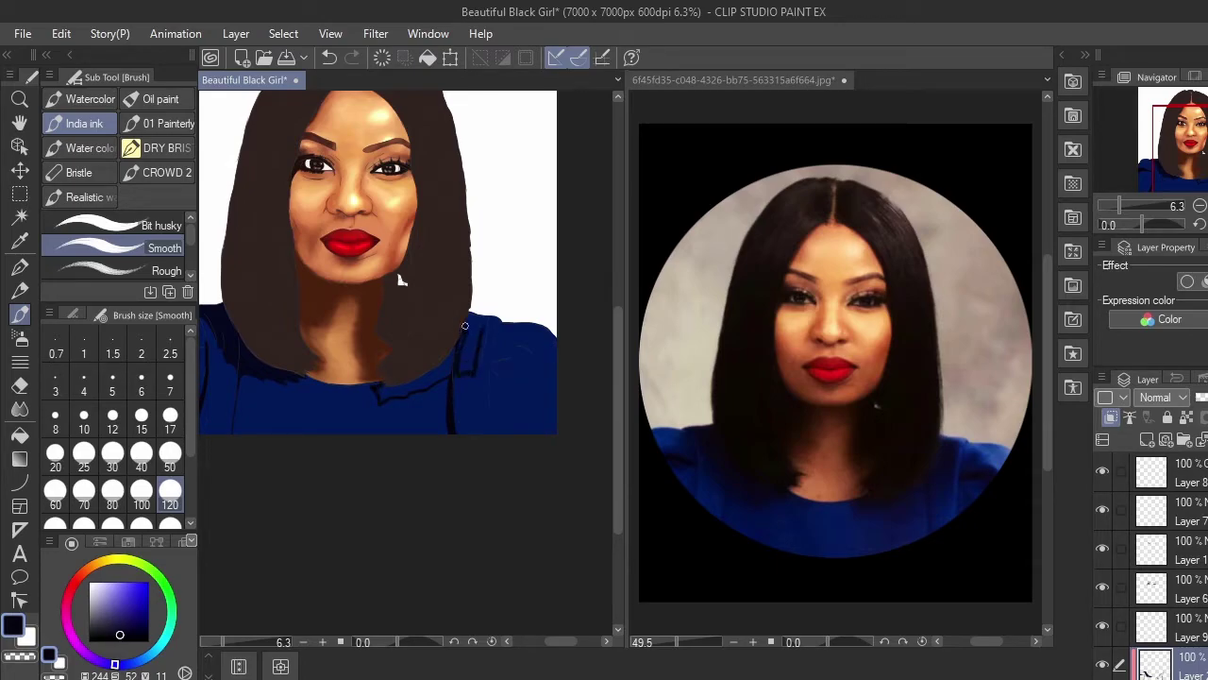
pyautogui.moveTo(502, 361); pyautogui.dragTo(425, 340)
pyautogui.moveTo(420, 359); pyautogui.dragTo(456, 344)
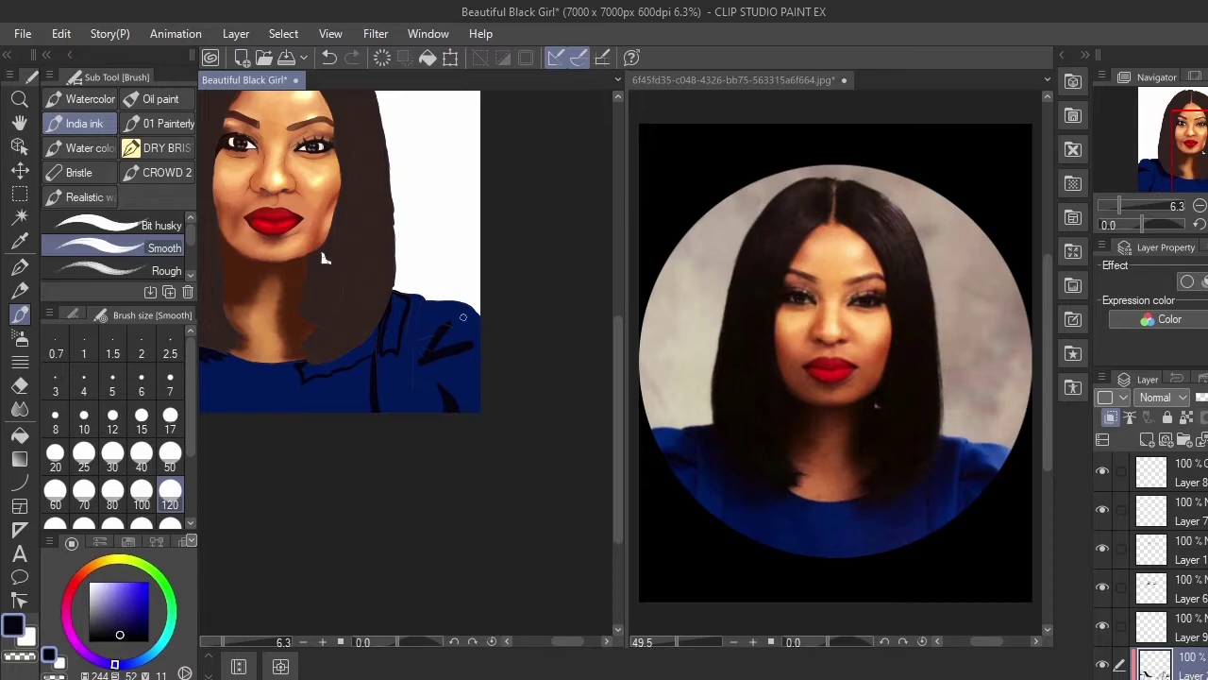
# Step: Add dark folds to the right sleeve and fill the shadow beneath the right side of the hair with navy
pyautogui.moveTo(421, 318); pyautogui.dragTo(417, 408)
pyautogui.click(1135, 205)
pyautogui.moveTo(222, 349); pyautogui.dragTo(432, 337)
pyautogui.moveTo(292, 376); pyautogui.dragTo(363, 374)
pyautogui.moveTo(281, 397)
pyautogui.mouseDown()
pyautogui.moveTo(289, 431)
pyautogui.moveTo(384, 407)
pyautogui.moveTo(460, 320)
pyautogui.moveTo(353, 342)
pyautogui.mouseUp()
pyautogui.moveTo(294, 406)
pyautogui.mouseDown()
pyautogui.moveTo(351, 394)
pyautogui.moveTo(431, 289)
pyautogui.mouseUp()
pyautogui.moveTo(510, 203)
pyautogui.mouseDown()
pyautogui.moveTo(480, 267)
pyautogui.moveTo(520, 251)
pyautogui.moveTo(453, 340)
pyautogui.mouseUp()
pyautogui.moveTo(463, 228)
pyautogui.mouseDown()
pyautogui.moveTo(459, 345)
pyautogui.moveTo(506, 266)
pyautogui.moveTo(447, 427)
pyautogui.mouseUp()
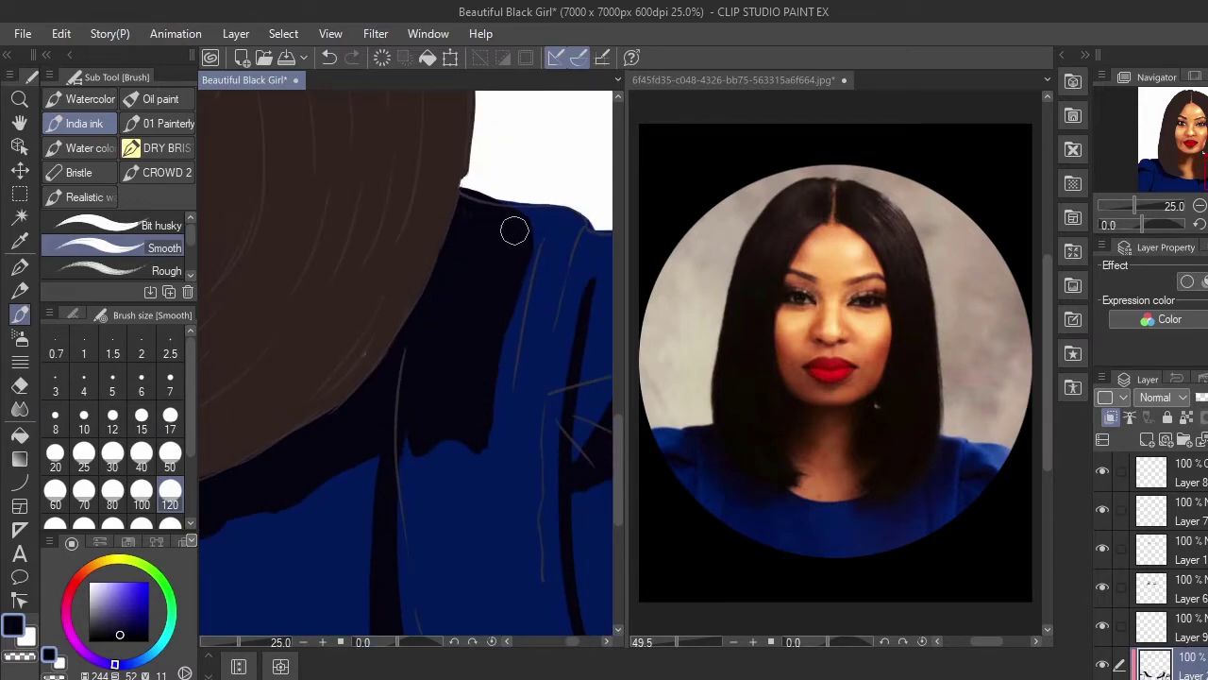
pyautogui.moveTo(537, 266); pyautogui.dragTo(485, 270)
# Step: Draw thin navy fold lines on the right shoulder at brush size 20, and raise the brush size to 50
pyautogui.click(55, 457)
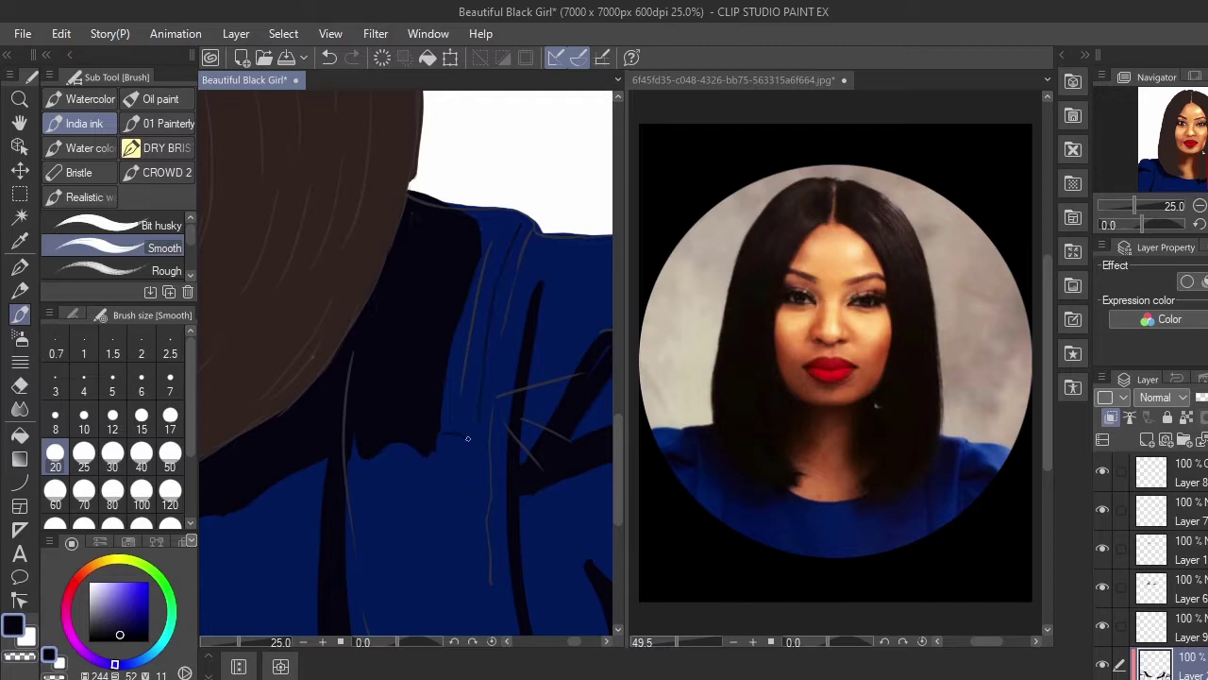
pyautogui.moveTo(560, 384); pyautogui.dragTo(419, 334)
pyautogui.press(']')
pyautogui.press(']')
pyautogui.press(']')
pyautogui.press(']')
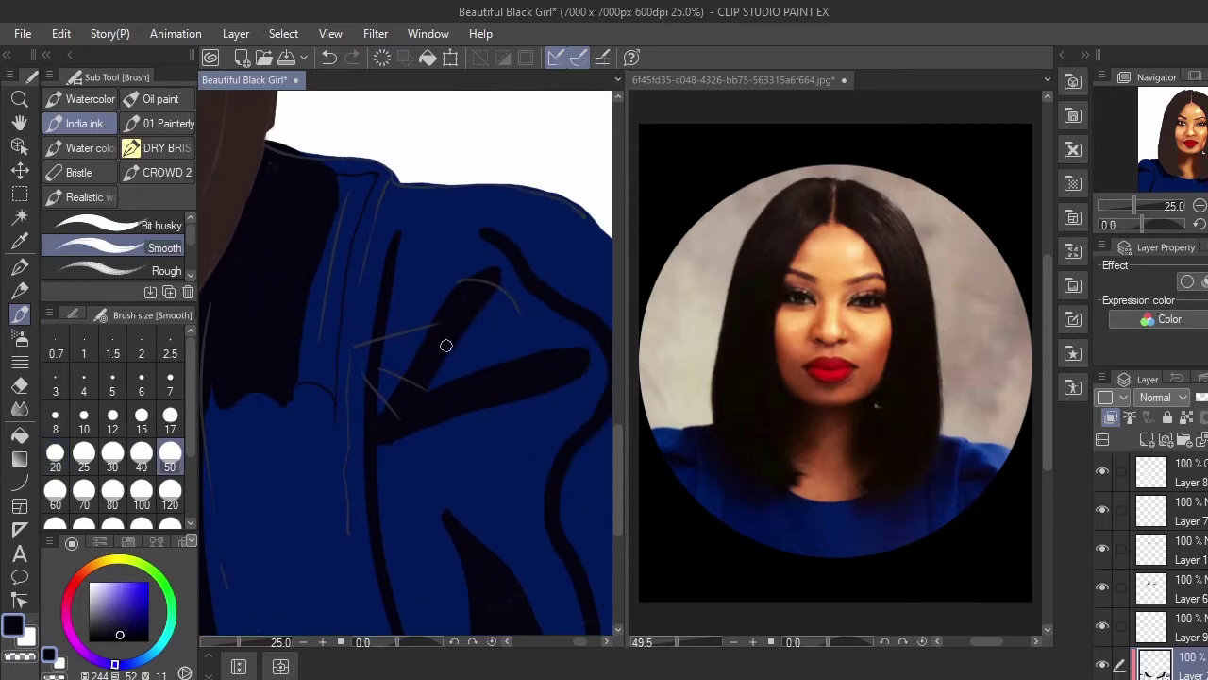
# Step: Blend the edges of the navy shadow beside the right side of the hair, raising the Blend size from 50 to 120
pyautogui.moveTo(534, 398); pyautogui.dragTo(552, 394)
pyautogui.press('j')
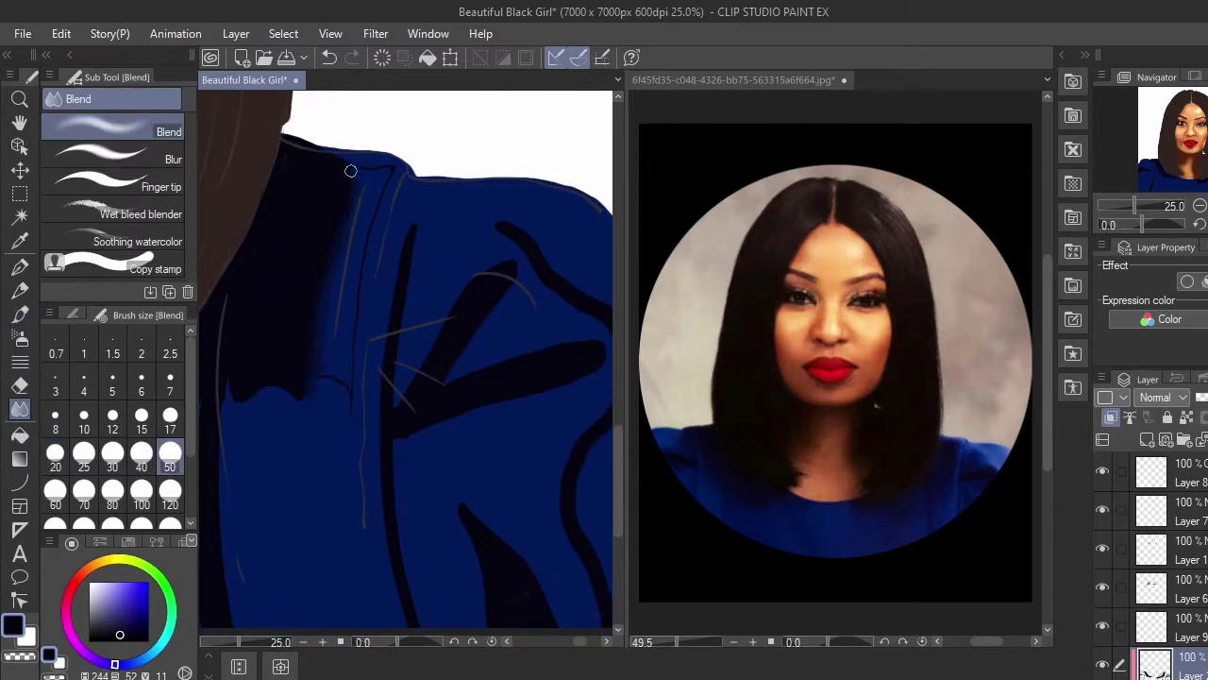
pyautogui.moveTo(332, 385); pyautogui.dragTo(424, 318)
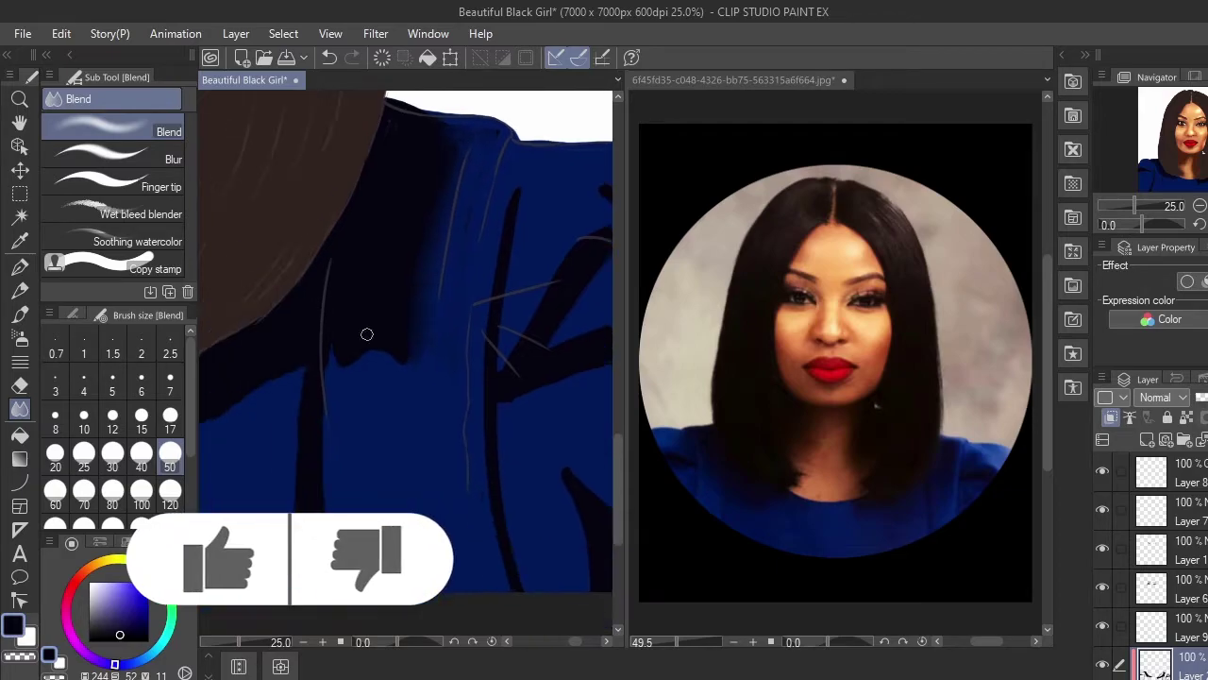
pyautogui.press(']')
pyautogui.press(']')
pyautogui.press(']')
pyautogui.press(']')
pyautogui.press(']')
pyautogui.moveTo(405, 380)
pyautogui.mouseDown()
pyautogui.moveTo(337, 324)
pyautogui.moveTo(433, 313)
pyautogui.mouseUp()
pyautogui.moveTo(377, 425); pyautogui.dragTo(521, 348)
pyautogui.moveTo(426, 296); pyautogui.dragTo(304, 355)
# Step: Soften the dark navy shadow beneath the right hair ends across the chest with the Blend tool at size 200
pyautogui.scroll(-2, 415, 352)
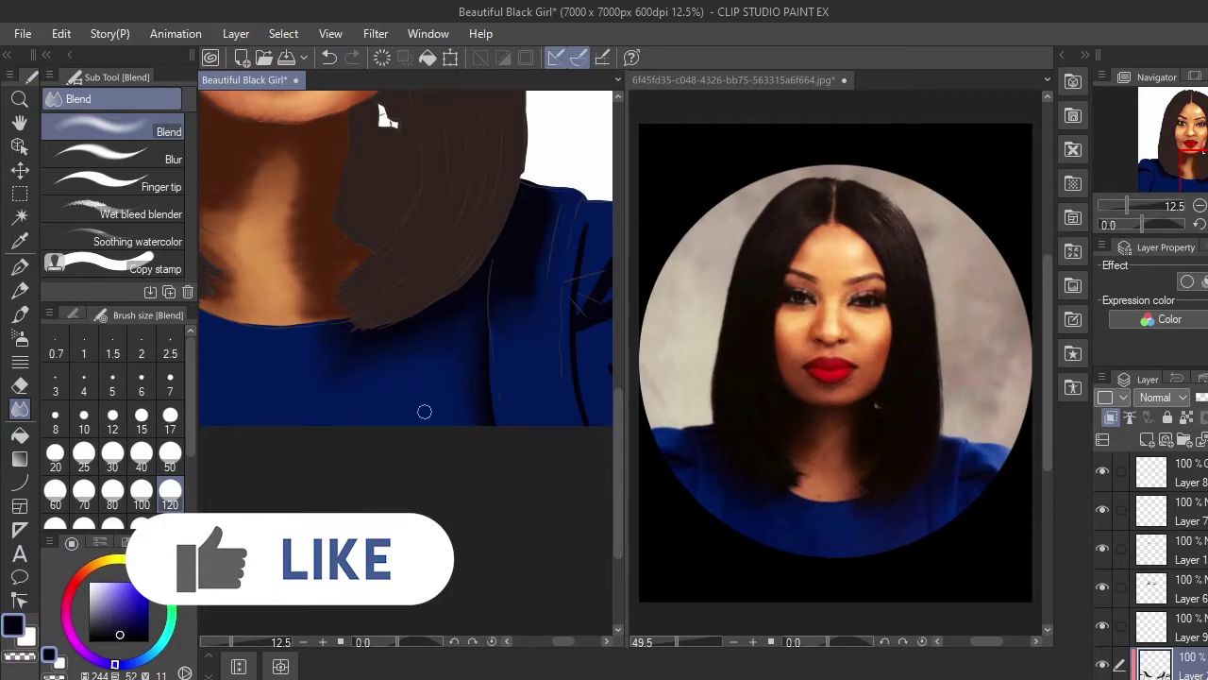
pyautogui.press(']')
pyautogui.press(']')
pyautogui.press(']')
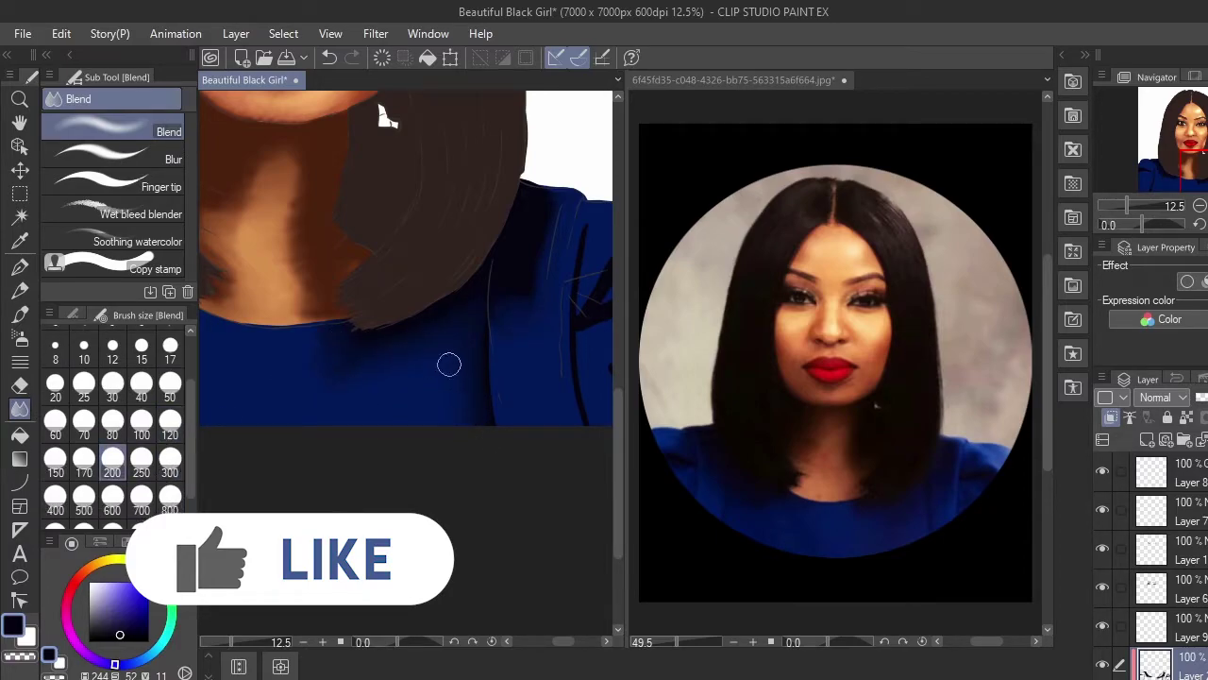
pyautogui.moveTo(531, 273); pyautogui.dragTo(400, 318)
pyautogui.moveTo(491, 319); pyautogui.dragTo(421, 321)
# Step: Blend the dark folds and outline shadows of the right sleeve into the blue fabric at size 120
pyautogui.click(170, 425)
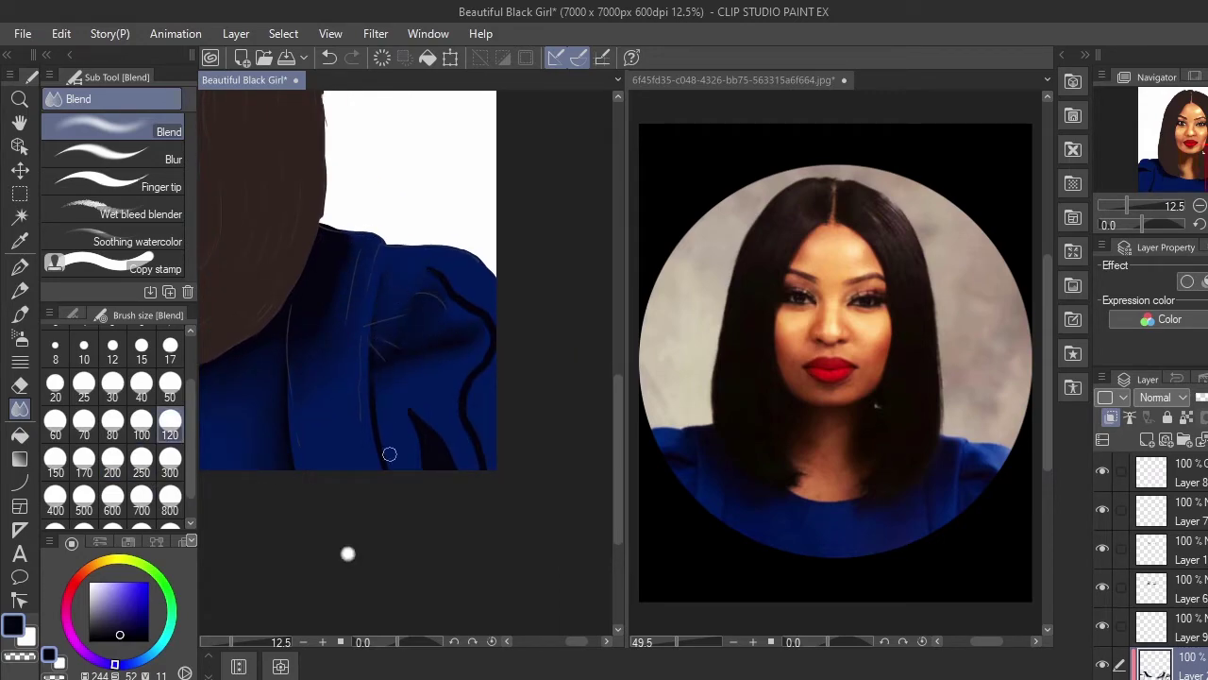
pyautogui.hscroll(5, 383, 425)
pyautogui.scroll(-2, 383, 425)
pyautogui.moveTo(365, 414)
pyautogui.mouseDown()
pyautogui.moveTo(356, 350)
pyautogui.moveTo(388, 323)
pyautogui.moveTo(302, 226)
pyautogui.mouseUp()
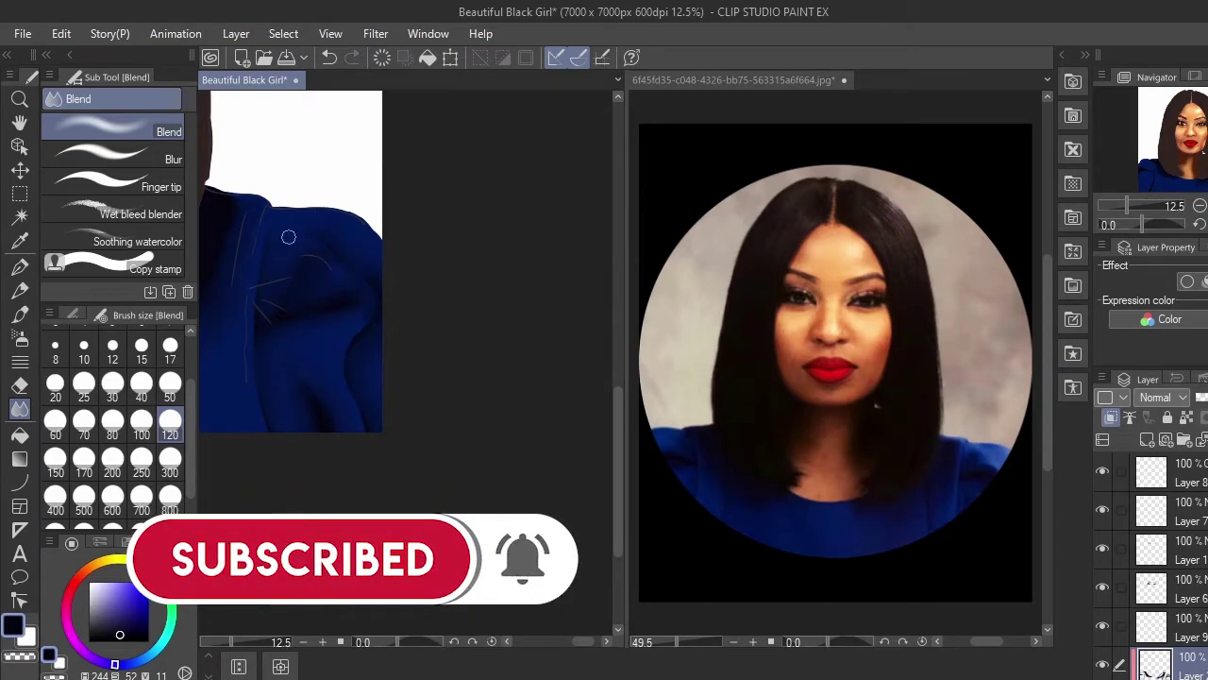
# Step: Paint a light blue highlight on the right sleeve's outer edge on a clipped Glow dodge layer and blend it
pyautogui.click(1002, 462)
pyautogui.keyDown('alt'); pyautogui.click(1003, 463); pyautogui.keyUp('alt')
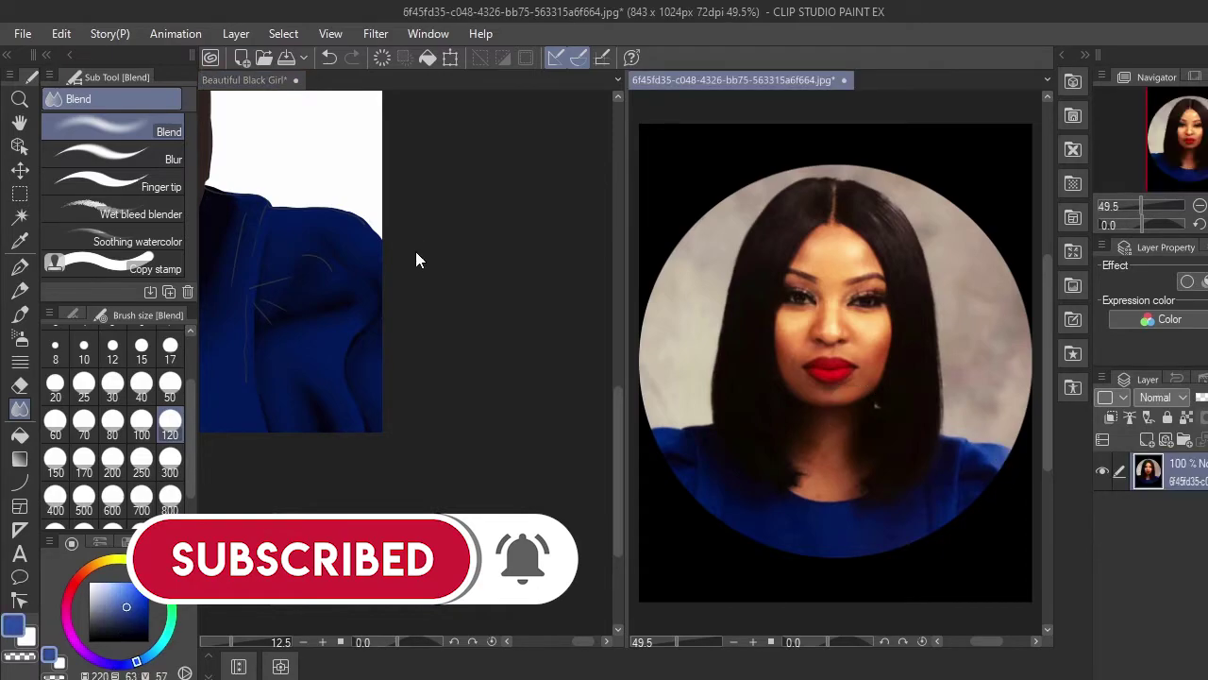
pyautogui.click(415, 243)
pyautogui.press('b')
pyautogui.moveTo(358, 231); pyautogui.dragTo(368, 226)
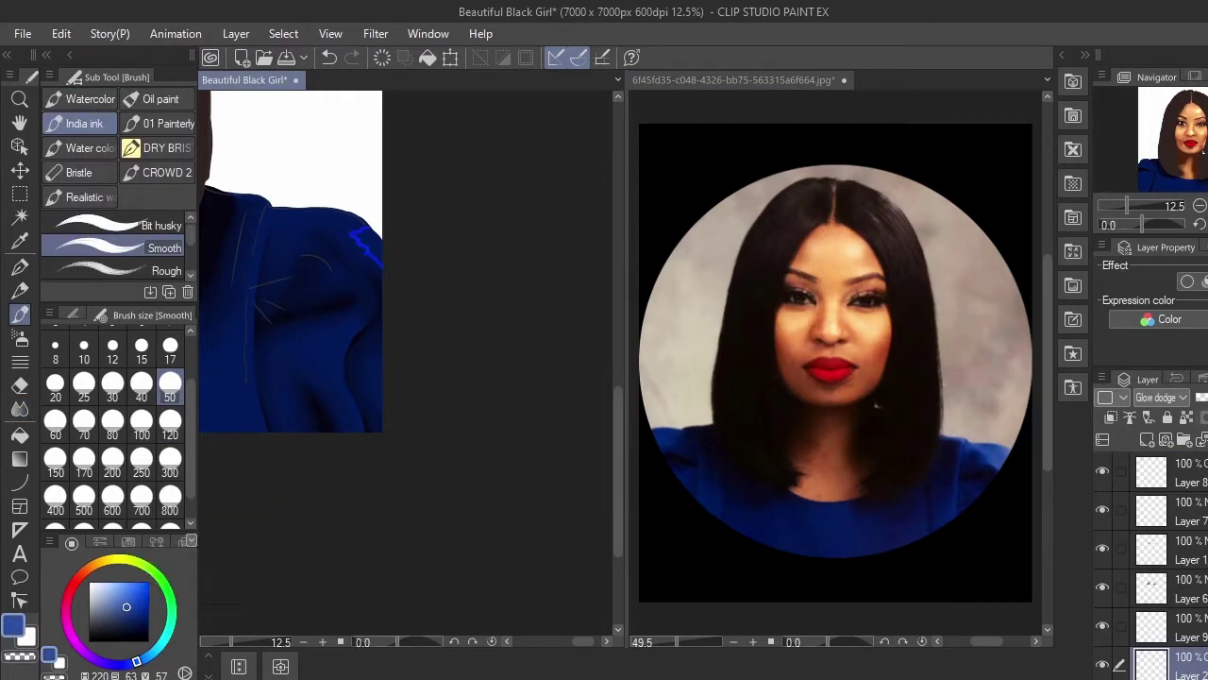
pyautogui.click(1111, 417)
pyautogui.press('j')
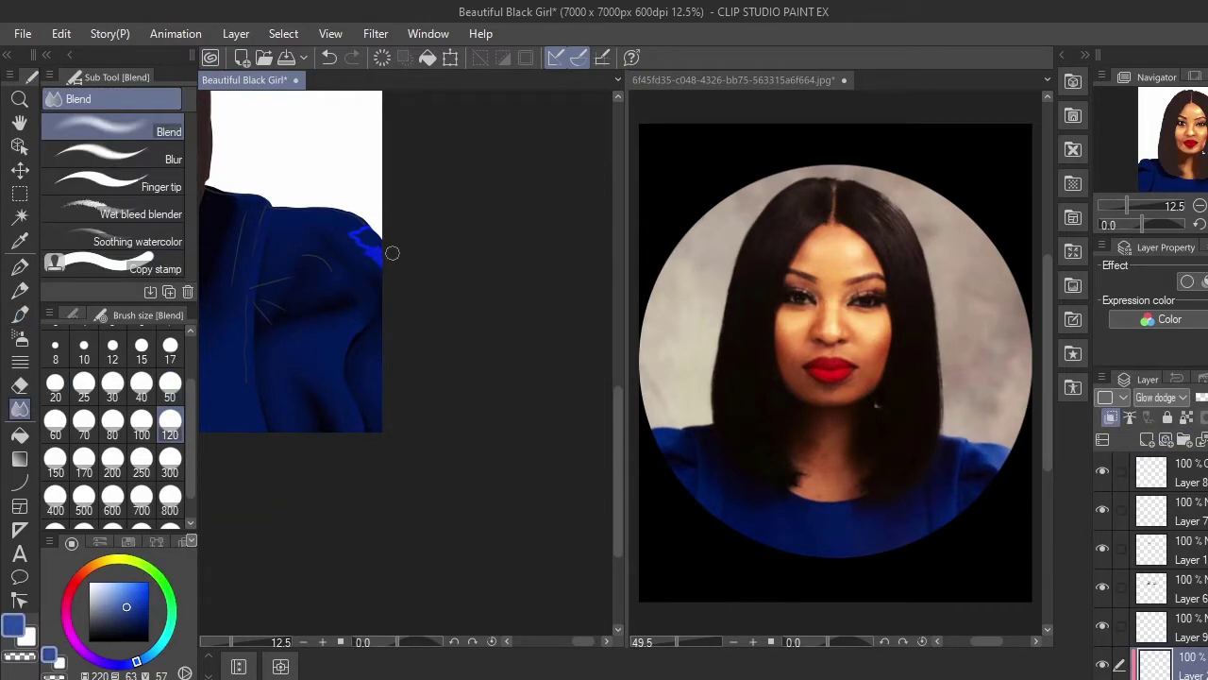
pyautogui.press('b')
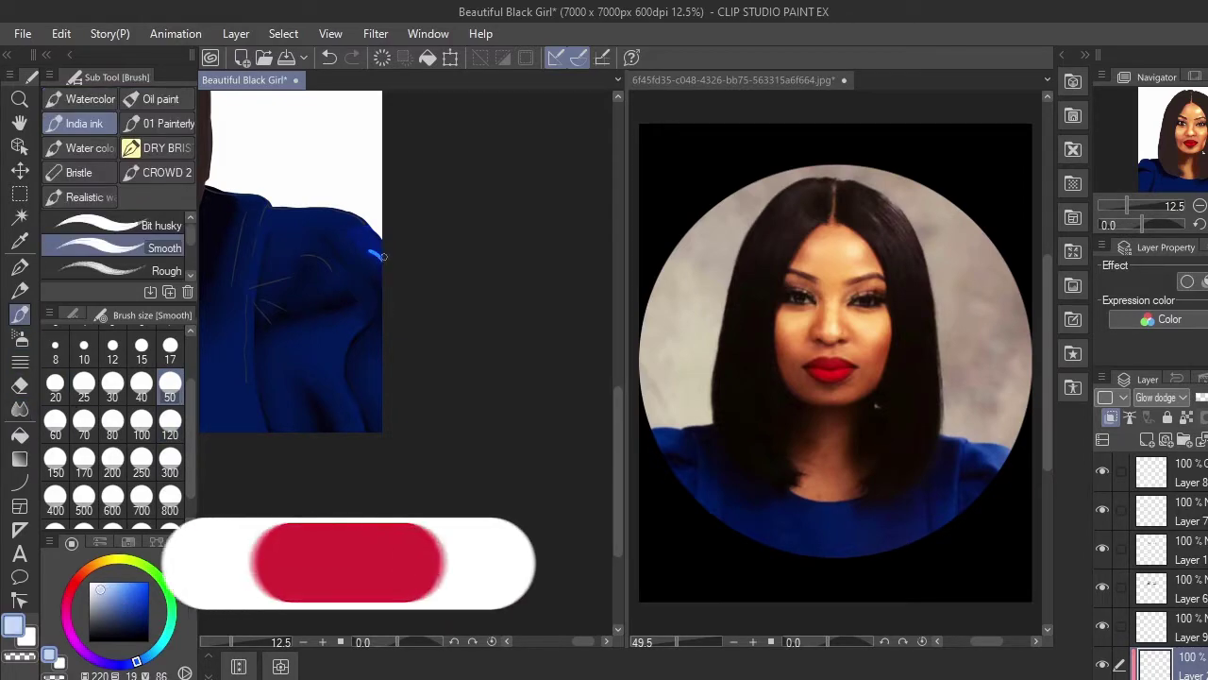
pyautogui.click(17, 408)
# Step: Return to the dress shadow layer and blend the left shoulder, sleeve and under-hair shadows at size 170
pyautogui.moveTo(266, 375); pyautogui.dragTo(870, 400)
pyautogui.scroll(-3, 1179, 524)
pyautogui.click(1185, 571)
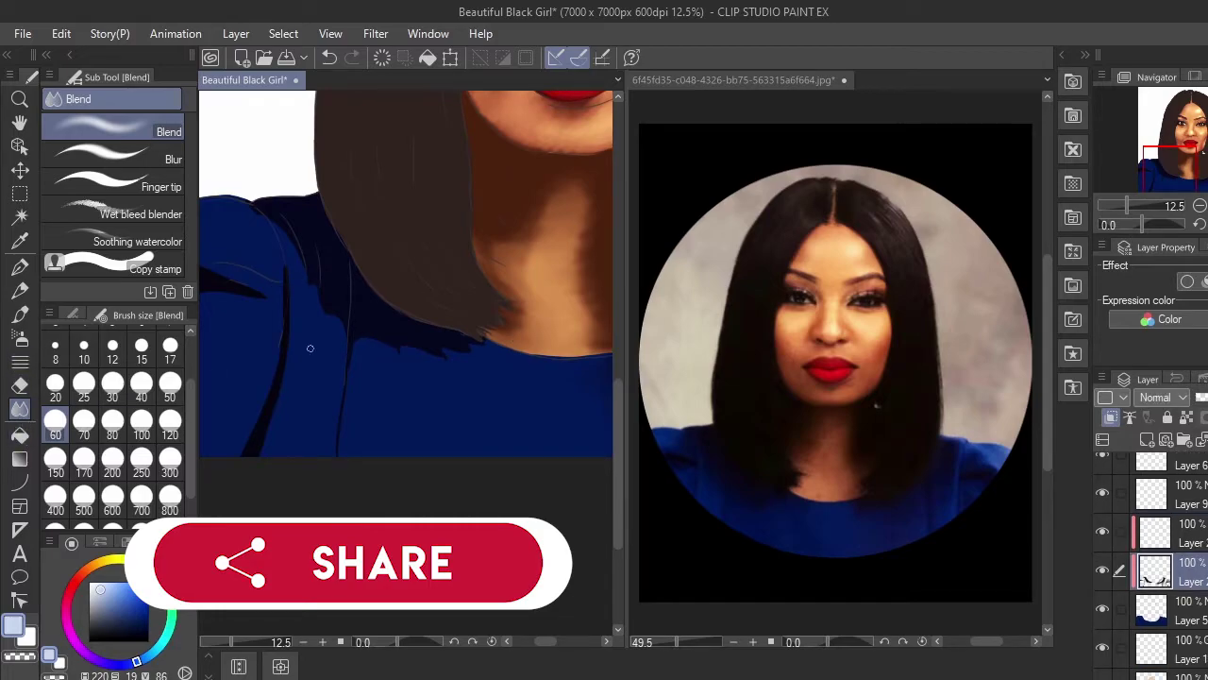
pyautogui.click(170, 460)
pyautogui.press('[')
pyautogui.press('[')
pyautogui.press('[')
pyautogui.moveTo(295, 256); pyautogui.dragTo(310, 285)
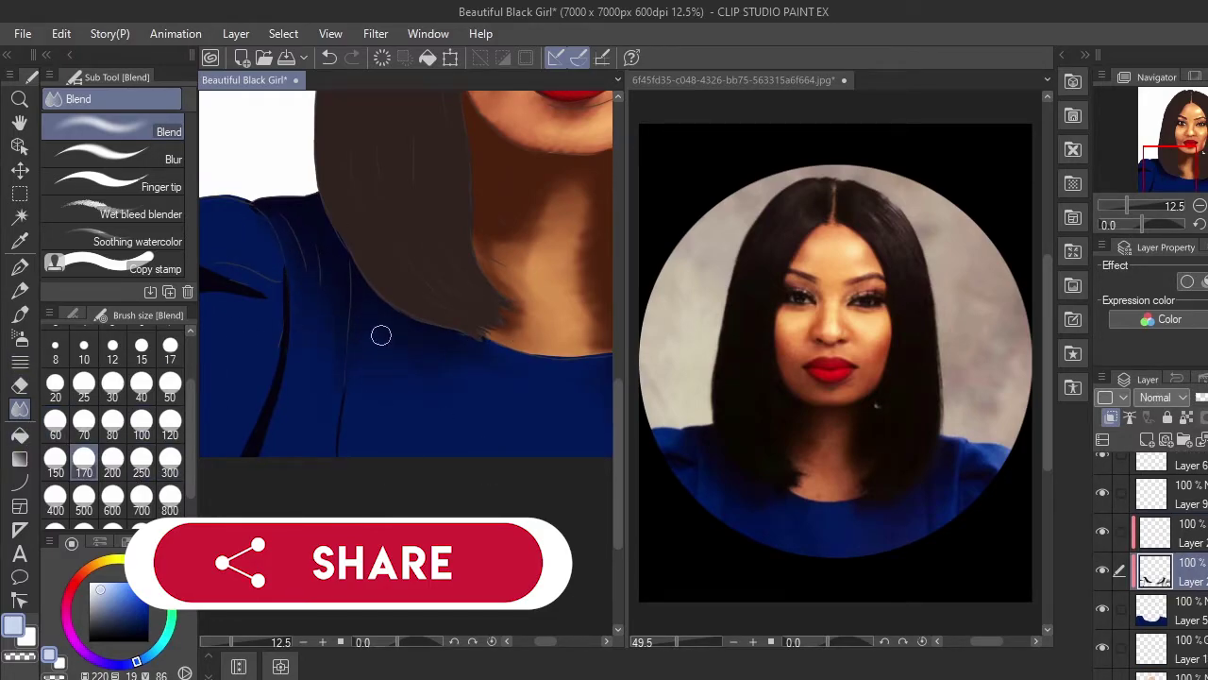
pyautogui.moveTo(316, 373); pyautogui.dragTo(396, 343)
pyautogui.moveTo(355, 300)
pyautogui.mouseDown()
pyautogui.moveTo(307, 450)
pyautogui.moveTo(318, 386)
pyautogui.mouseUp()
pyautogui.moveTo(330, 274)
pyautogui.mouseDown()
pyautogui.moveTo(256, 258)
pyautogui.moveTo(311, 226)
pyautogui.mouseUp()
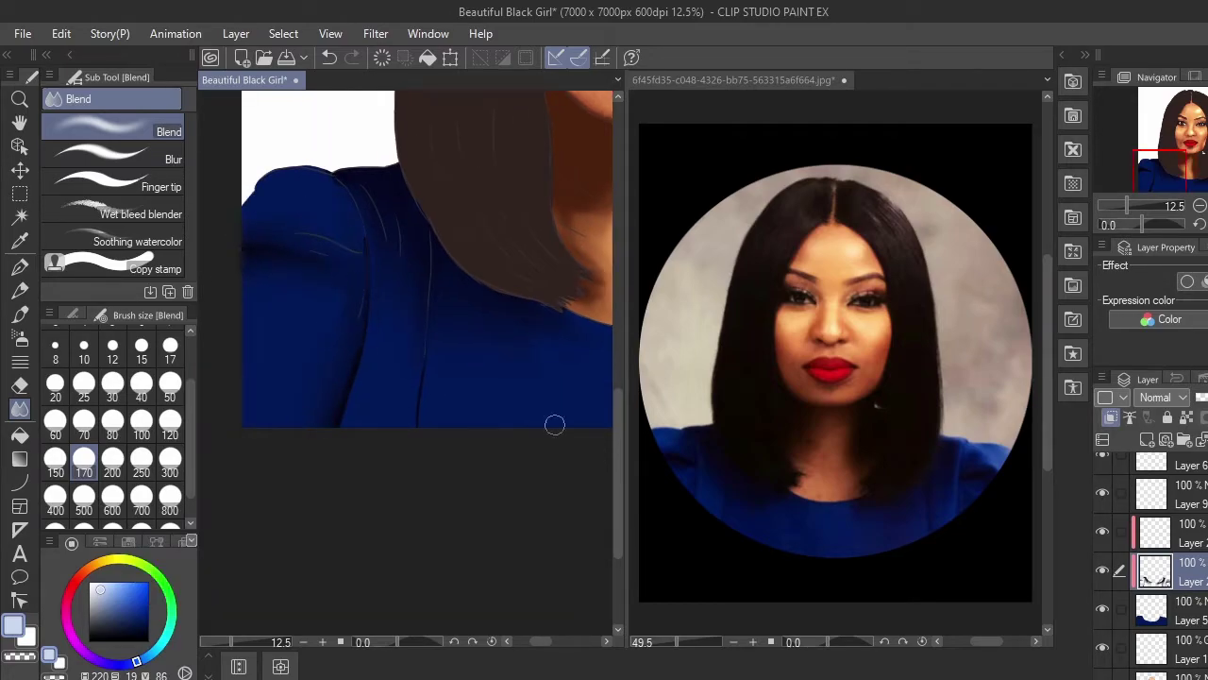
# Step: Paint blue tones sampled from the reference dress over the lower left sleeve and chest with the Smooth India ink brush
pyautogui.keyDown('alt'); pyautogui.click(692, 488); pyautogui.keyUp('alt')
pyautogui.click(19, 314)
pyautogui.click(304, 420)
pyautogui.moveTo(311, 423)
pyautogui.mouseDown()
pyautogui.moveTo(294, 409)
pyautogui.moveTo(280, 422)
pyautogui.mouseUp()
pyautogui.keyDown('alt'); pyautogui.click(752, 523); pyautogui.keyUp('alt')
pyautogui.click(478, 418)
pyautogui.moveTo(478, 419); pyautogui.dragTo(524, 431)
pyautogui.moveTo(603, 411); pyautogui.dragTo(440, 389)
# Step: Paint further sampled blue tones below the left hair ends and across the right side of the chest
pyautogui.keyDown('alt'); pyautogui.click(756, 519); pyautogui.keyUp('alt')
pyautogui.click(388, 329)
pyautogui.moveTo(388, 328); pyautogui.dragTo(396, 362)
pyautogui.keyDown('alt'); pyautogui.click(890, 530); pyautogui.keyUp('alt')
pyautogui.click(557, 352)
pyautogui.moveTo(558, 352)
pyautogui.mouseDown()
pyautogui.moveTo(390, 346)
pyautogui.moveTo(445, 394)
pyautogui.mouseUp()
pyautogui.moveTo(523, 379); pyautogui.dragTo(407, 390)
# Step: Paint navy shades sampled from the reference's right shoulder over the right shoulder, sleeve and lower chest at size 300
pyautogui.keyDown('alt'); pyautogui.click(949, 511); pyautogui.keyUp('alt')
pyautogui.click(437, 347)
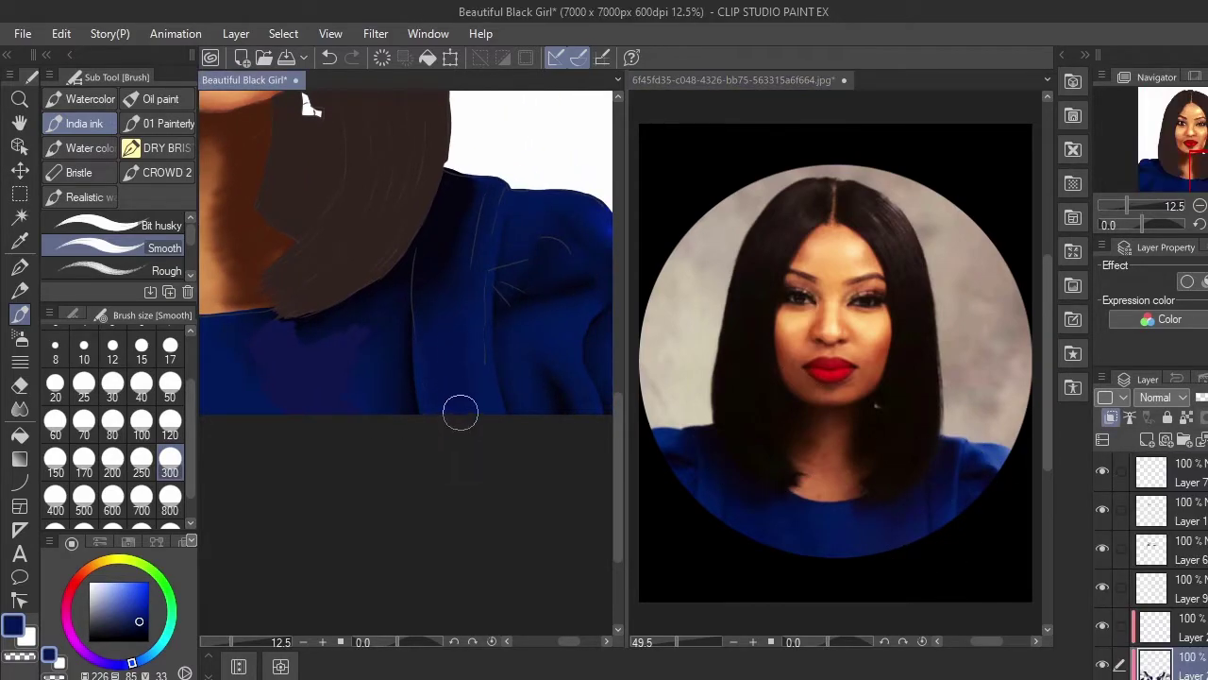
pyautogui.keyDown('alt'); pyautogui.click(974, 498); pyautogui.keyUp('alt')
pyautogui.click(525, 329)
pyautogui.keyDown('alt'); pyautogui.click(972, 500); pyautogui.keyUp('alt')
pyautogui.click(526, 233)
pyautogui.moveTo(536, 203); pyautogui.dragTo(450, 196)
pyautogui.keyDown('alt'); pyautogui.click(943, 504); pyautogui.keyUp('alt')
pyautogui.click(379, 365)
pyautogui.moveTo(381, 367); pyautogui.dragTo(524, 415)
pyautogui.moveTo(220, 396)
pyautogui.mouseDown()
pyautogui.moveTo(354, 404)
pyautogui.moveTo(493, 354)
pyautogui.mouseUp()
# Step: Blend the newly painted blue and navy patches across the chest with the Blend tool at size 170
pyautogui.press('j')
pyautogui.press(']')
pyautogui.press(']')
pyautogui.press(']')
pyautogui.press(']')
pyautogui.press(']')
pyautogui.press('[')
pyautogui.press('[')
pyautogui.press('[')
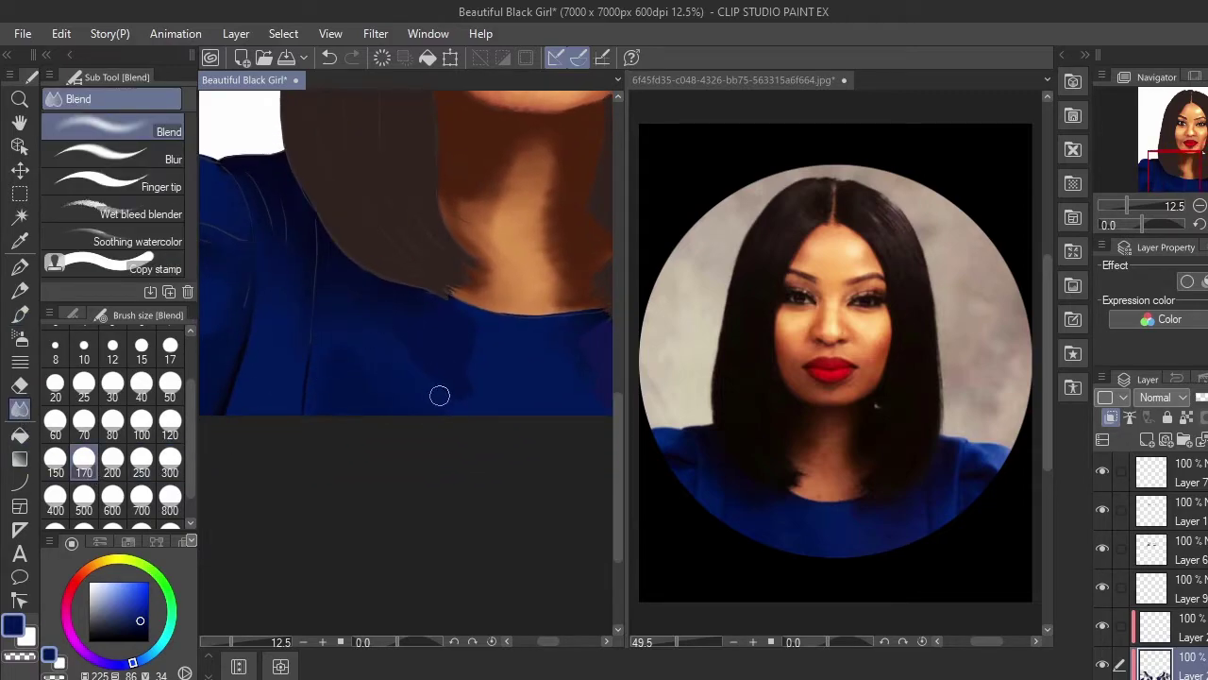
pyautogui.moveTo(591, 340); pyautogui.dragTo(461, 318)
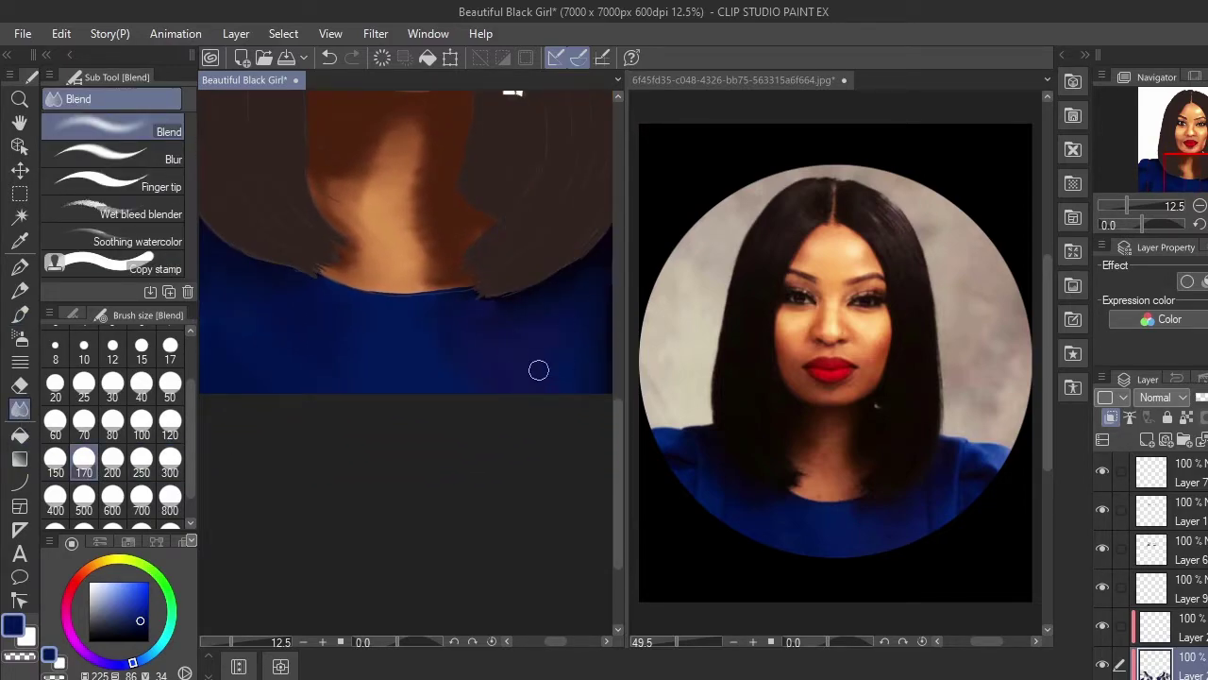
pyautogui.hscroll(4, 484, 390)
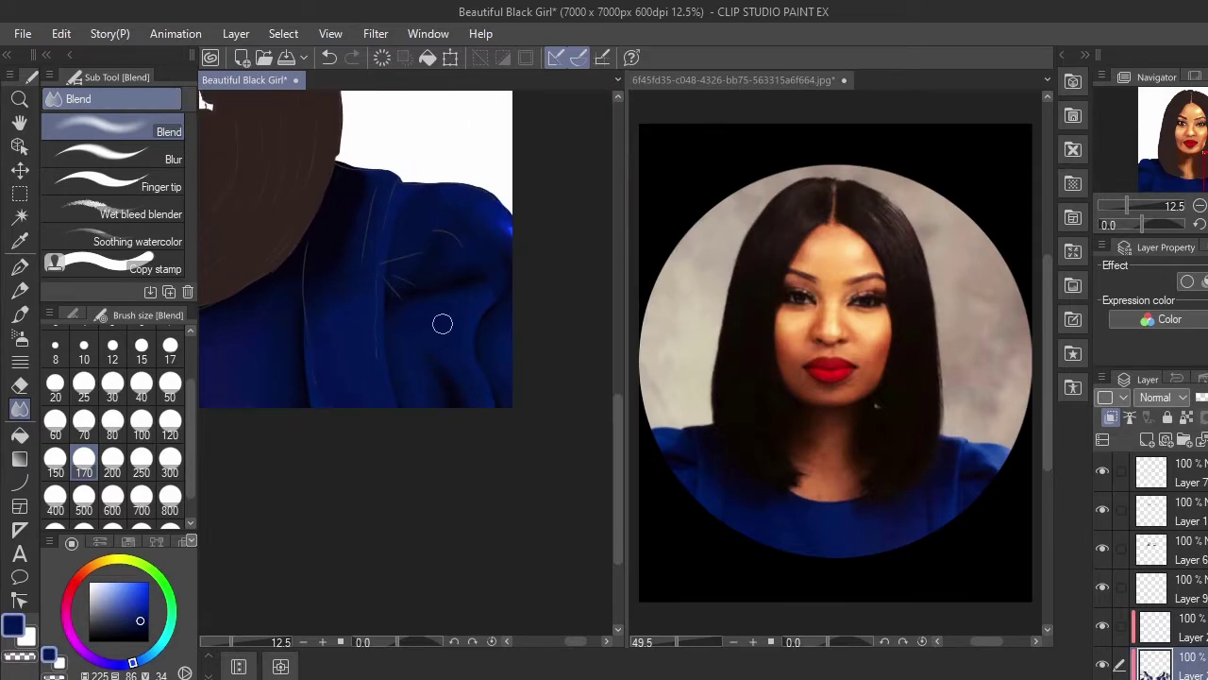
# Step: Paint a sampled blue tone along the lower left fold beside the sleeve and switch back to the Blend tool
pyautogui.hscroll(-10, 327, 378)
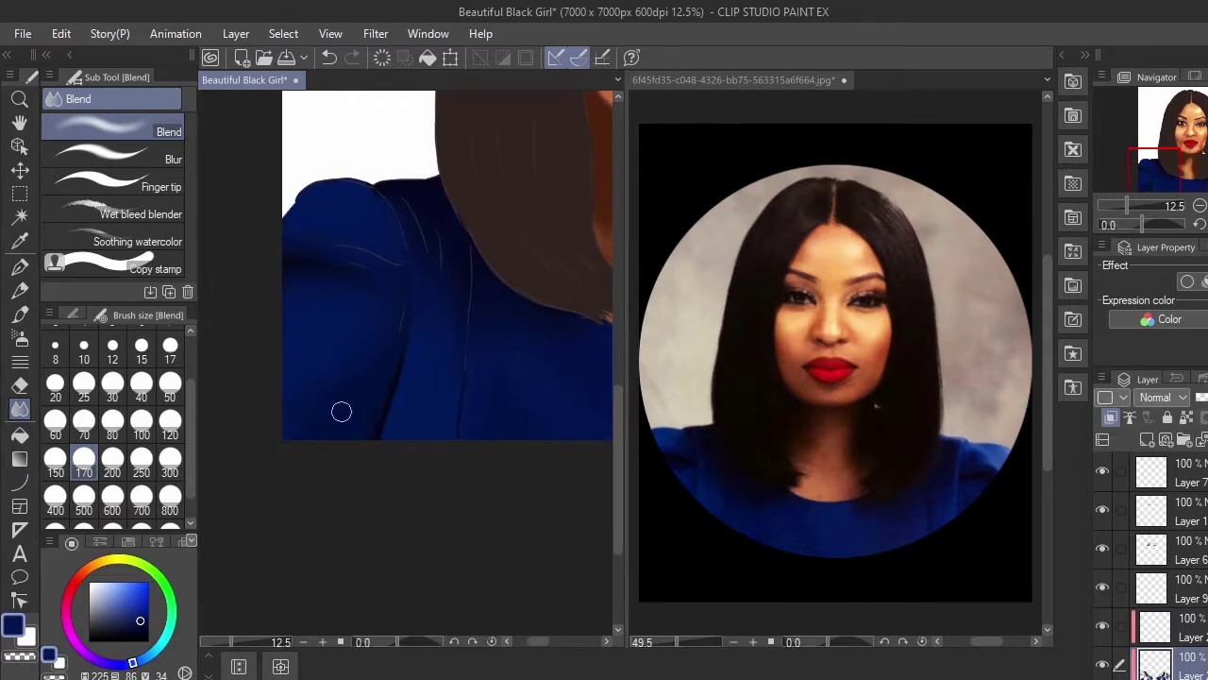
pyautogui.keyDown('alt'); pyautogui.click(714, 510); pyautogui.keyUp('alt')
pyautogui.click(19, 314)
pyautogui.moveTo(434, 374); pyautogui.dragTo(416, 427)
pyautogui.click(19, 409)
# Step: Paint a highlight in sampled blue along the top of the left sleeve on the Glow dodge layer and blend it
pyautogui.keyDown('alt'); pyautogui.click(672, 441); pyautogui.keyUp('alt')
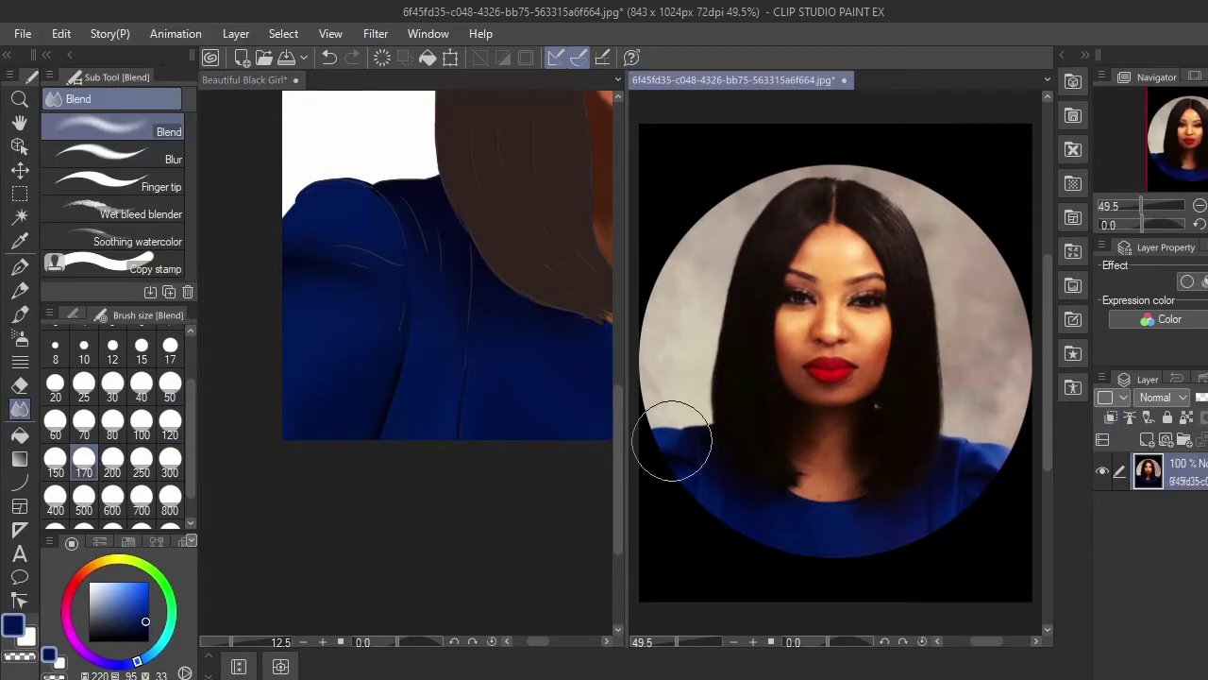
pyautogui.click(256, 82)
pyautogui.click(1185, 627)
pyautogui.click(20, 314)
pyautogui.moveTo(316, 206)
pyautogui.mouseDown()
pyautogui.moveTo(323, 199)
pyautogui.moveTo(302, 219)
pyautogui.moveTo(347, 194)
pyautogui.mouseUp()
pyautogui.click(19, 408)
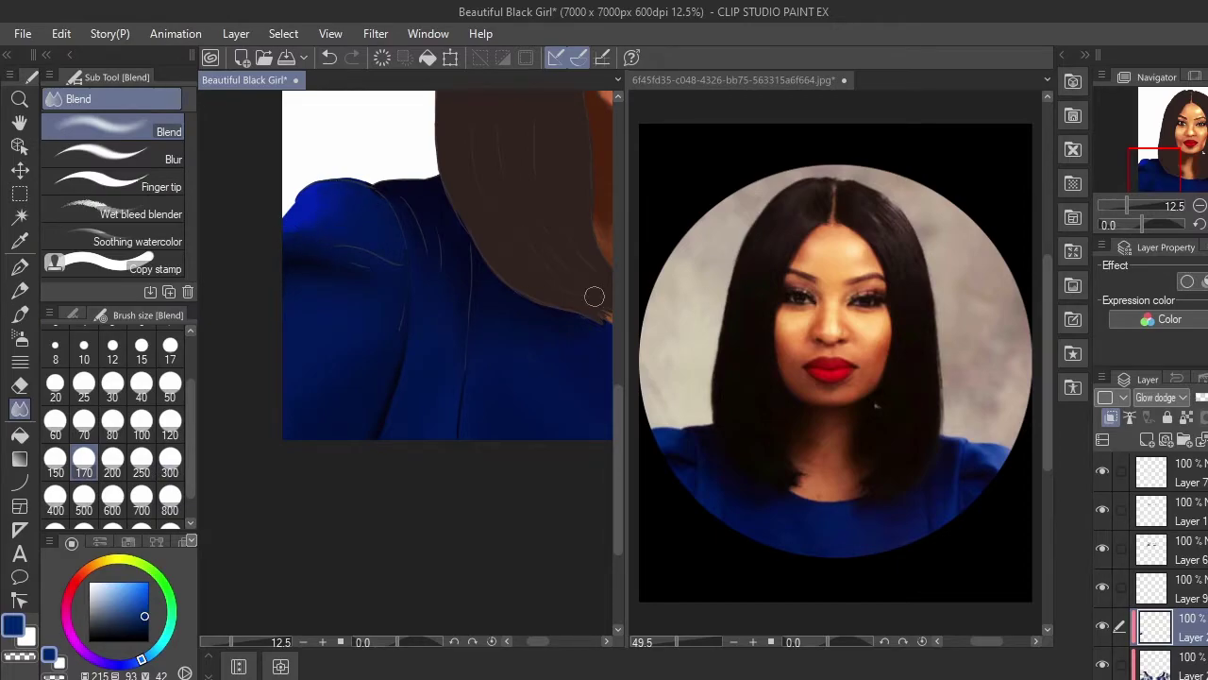
# Step: Darken the dress shadow layer along the left hair edge with near-black sampled from the reference hair, and blend it
pyautogui.click(1191, 665)
pyautogui.keyDown('alt'); pyautogui.click(739, 475); pyautogui.keyUp('alt')
pyautogui.click(440, 194)
pyautogui.keyDown('alt'); pyautogui.click(737, 467); pyautogui.keyUp('alt')
pyautogui.click(435, 212)
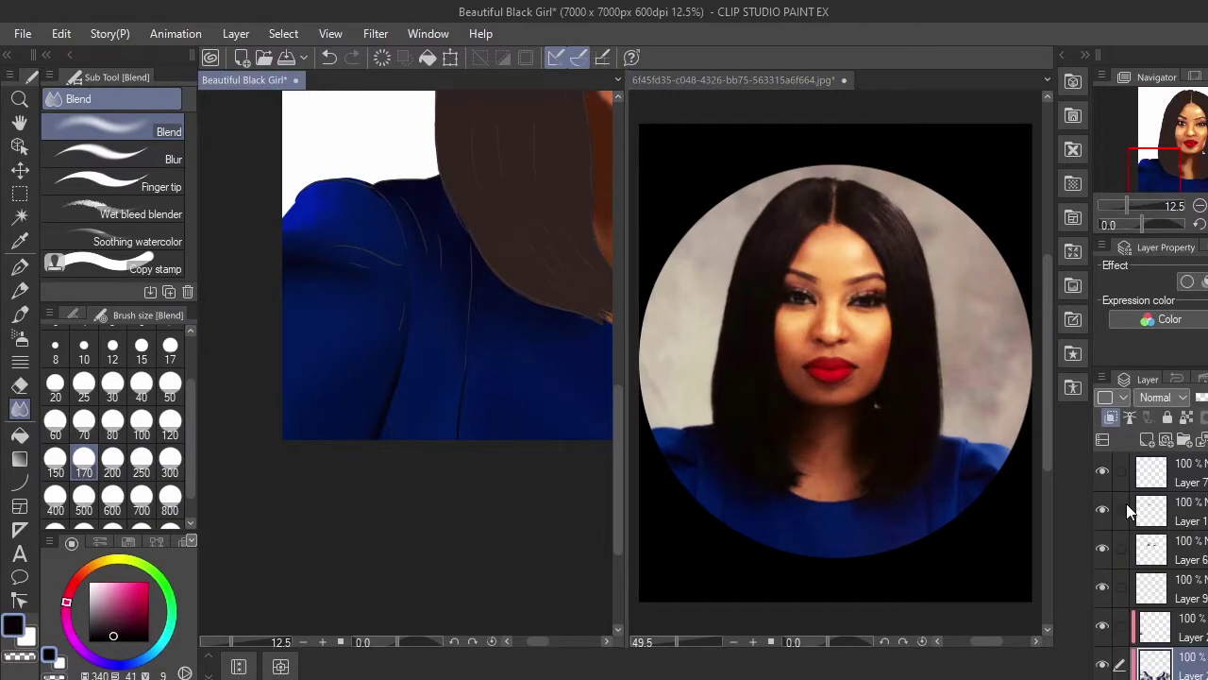
pyautogui.click(739, 464)
pyautogui.press('b')
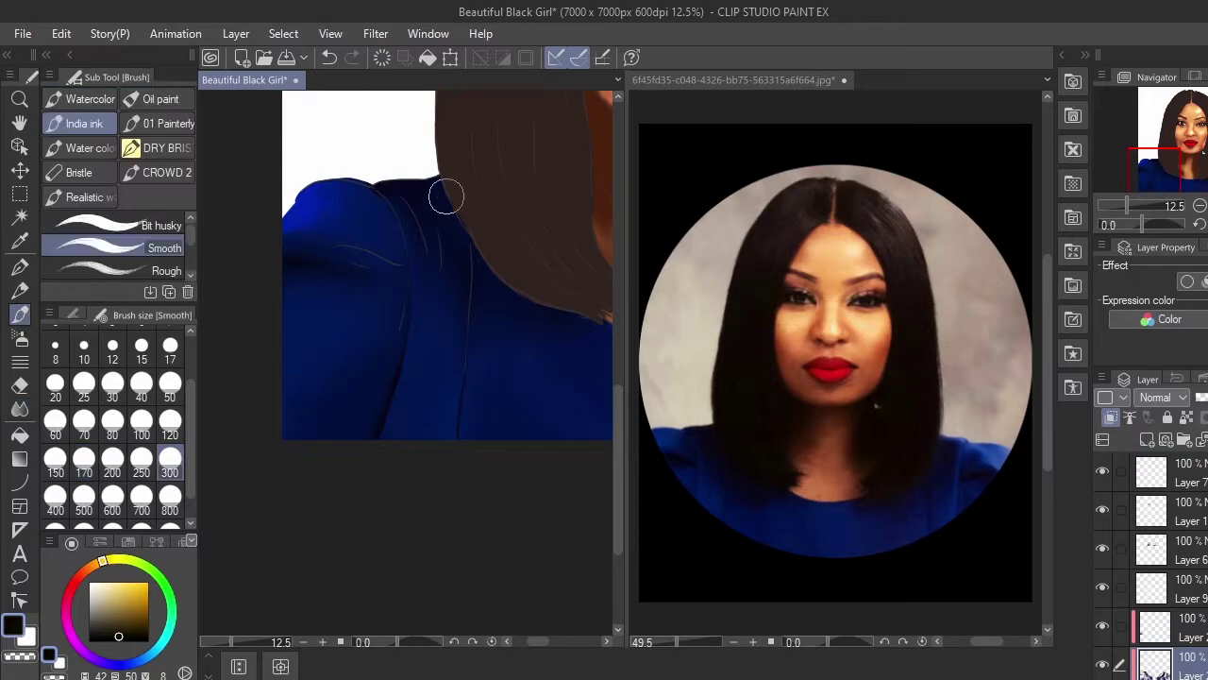
pyautogui.press('j')
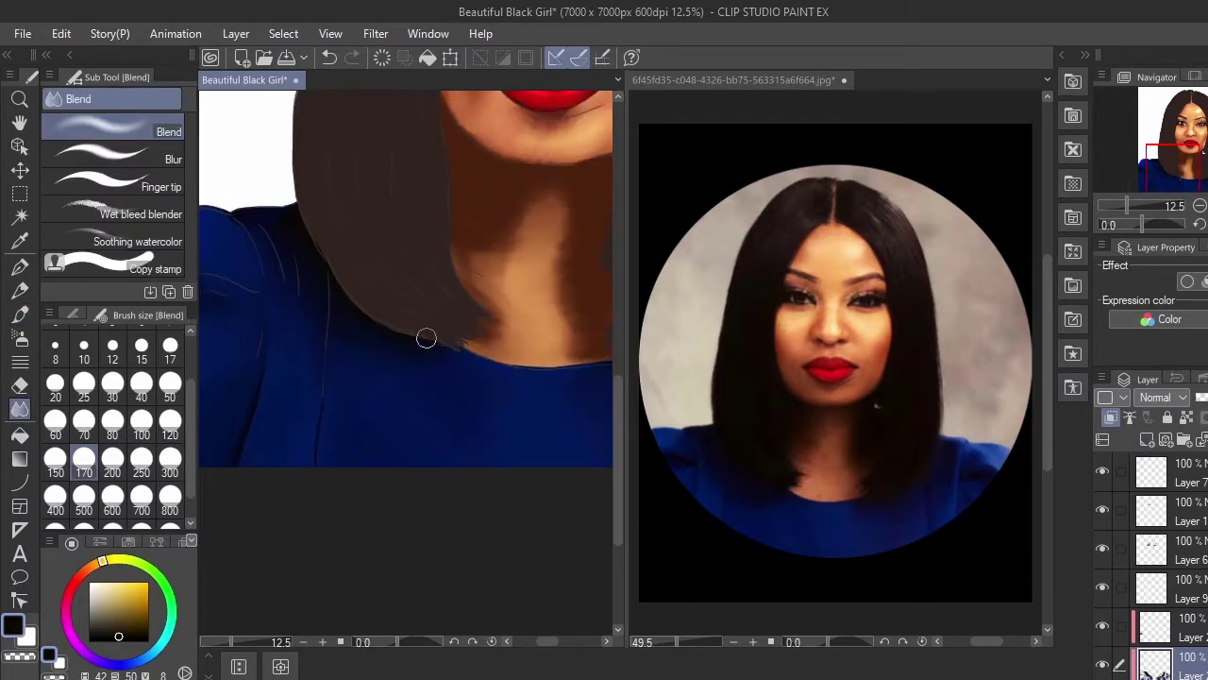
pyautogui.moveTo(566, 293); pyautogui.dragTo(236, 329)
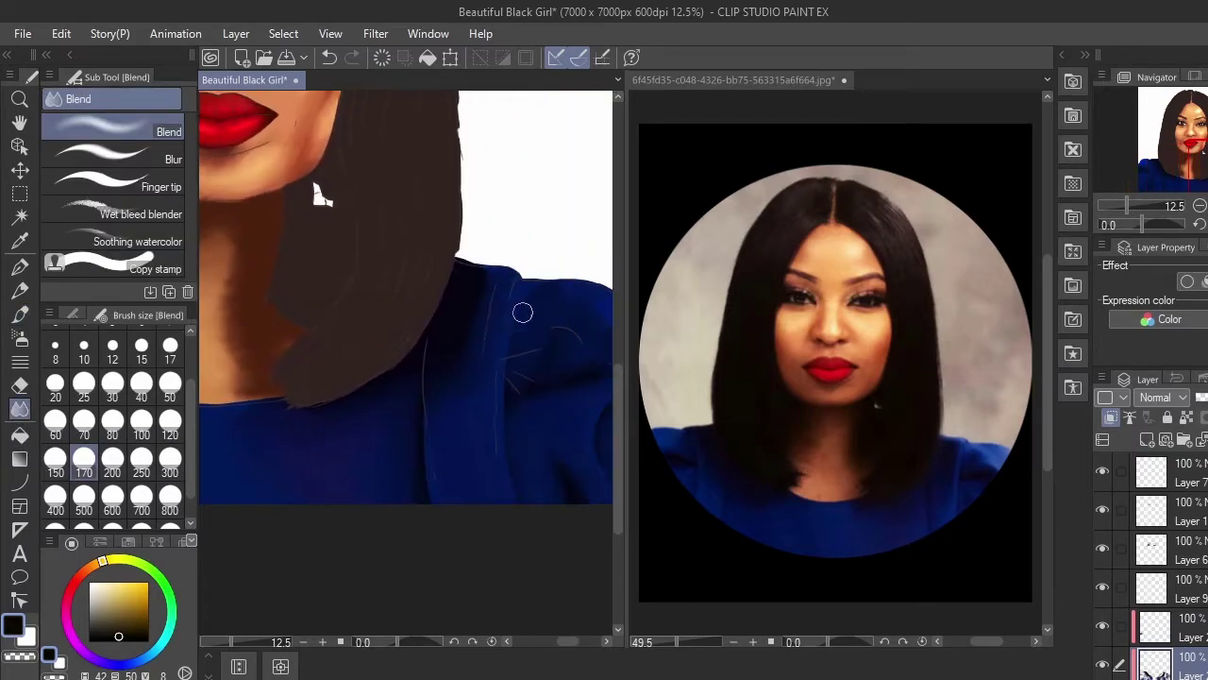
# Step: Paint the near-black shadow on the dress along the right hair edge and blend it into the blue
pyautogui.click(20, 314)
pyautogui.moveTo(394, 356); pyautogui.dragTo(434, 313)
pyautogui.click(20, 409)
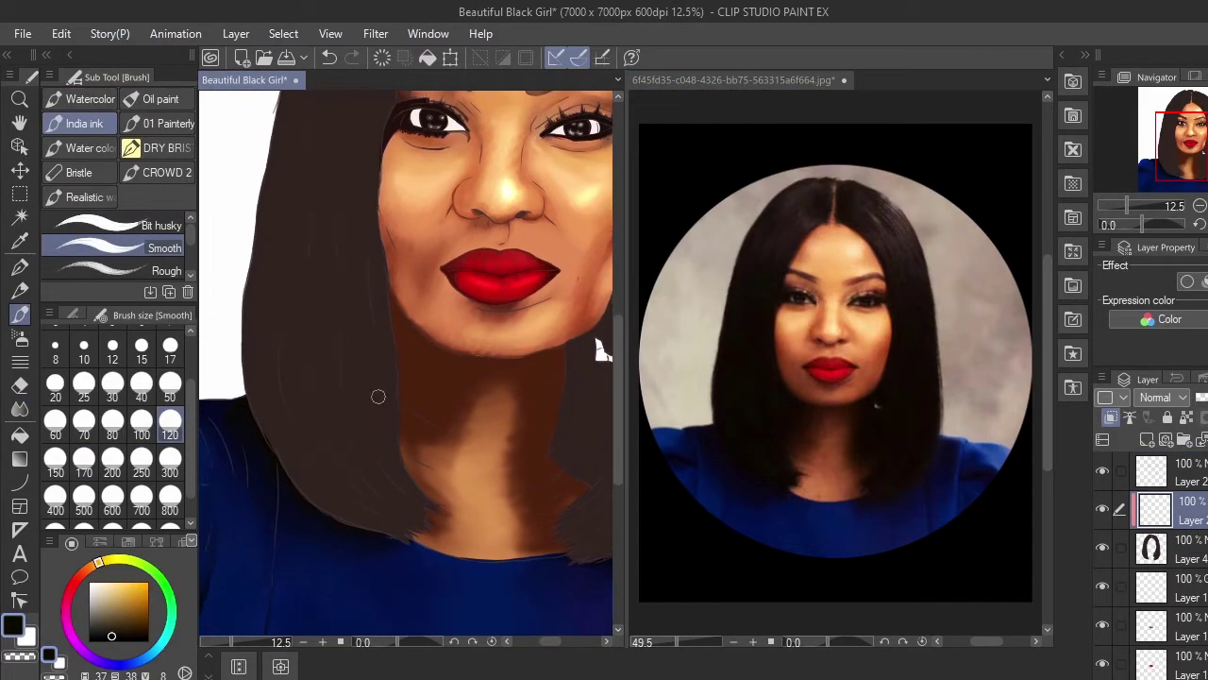
# Step: Fill the lower left hair with near-black on a clipped layer above the hair, raising the brush size from 120 to 300
pyautogui.moveTo(377, 396)
pyautogui.mouseDown()
pyautogui.moveTo(401, 446)
pyautogui.moveTo(371, 402)
pyautogui.moveTo(356, 422)
pyautogui.moveTo(389, 503)
pyautogui.moveTo(354, 463)
pyautogui.moveTo(406, 531)
pyautogui.moveTo(362, 519)
pyautogui.mouseUp()
pyautogui.moveTo(275, 388)
pyautogui.mouseDown()
pyautogui.moveTo(311, 498)
pyautogui.moveTo(345, 532)
pyautogui.moveTo(342, 506)
pyautogui.mouseUp()
pyautogui.click(170, 470)
pyautogui.moveTo(244, 360)
pyautogui.mouseDown()
pyautogui.moveTo(342, 464)
pyautogui.moveTo(399, 502)
pyautogui.moveTo(388, 426)
pyautogui.moveTo(335, 304)
pyautogui.moveTo(258, 369)
pyautogui.moveTo(345, 494)
pyautogui.moveTo(383, 348)
pyautogui.moveTo(373, 509)
pyautogui.mouseUp()
pyautogui.moveTo(353, 388)
pyautogui.mouseDown()
pyautogui.moveTo(327, 423)
pyautogui.moveTo(291, 418)
pyautogui.moveTo(273, 338)
pyautogui.moveTo(263, 476)
pyautogui.mouseUp()
pyautogui.moveTo(350, 486); pyautogui.dragTo(329, 596)
# Step: Paint dark brown tones sampled from the reference over the upper left side of the hair
pyautogui.keyDown('alt'); pyautogui.click(763, 286); pyautogui.keyUp('alt')
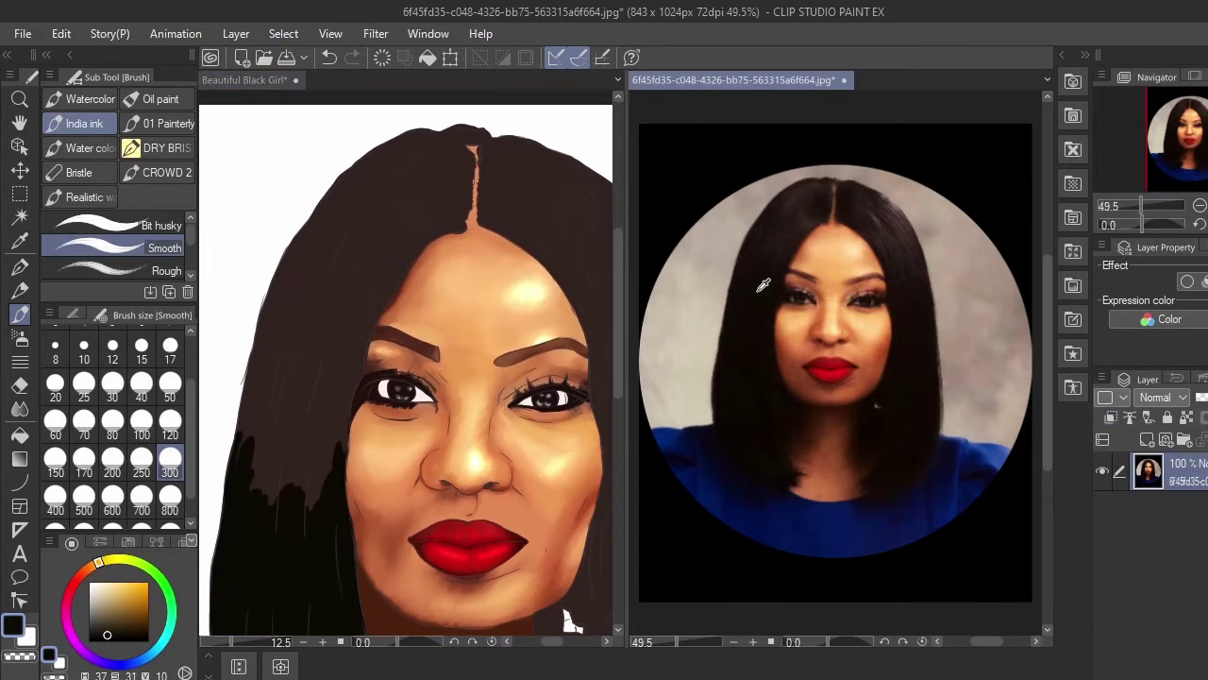
pyautogui.click(325, 381)
pyautogui.moveTo(321, 383)
pyautogui.mouseDown()
pyautogui.moveTo(300, 422)
pyautogui.moveTo(317, 488)
pyautogui.moveTo(338, 498)
pyautogui.moveTo(244, 407)
pyautogui.moveTo(273, 493)
pyautogui.mouseUp()
pyautogui.moveTo(347, 318)
pyautogui.mouseDown()
pyautogui.moveTo(318, 518)
pyautogui.moveTo(263, 470)
pyautogui.mouseUp()
pyautogui.keyDown('alt'); pyautogui.click(759, 257); pyautogui.keyUp('alt')
pyautogui.click(328, 413)
pyautogui.keyDown('alt'); pyautogui.click(814, 262); pyautogui.keyUp('alt')
pyautogui.click(339, 359)
pyautogui.moveTo(339, 359)
pyautogui.mouseDown()
pyautogui.moveTo(275, 369)
pyautogui.moveTo(345, 325)
pyautogui.mouseUp()
# Step: Paint sampled dark shades beside the center part and a lighter sampled tone on the right crown of the hair
pyautogui.keyDown('alt'); pyautogui.click(825, 206); pyautogui.keyUp('alt')
pyautogui.click(440, 317)
pyautogui.moveTo(439, 318)
pyautogui.mouseDown()
pyautogui.moveTo(418, 283)
pyautogui.moveTo(424, 249)
pyautogui.moveTo(415, 295)
pyautogui.moveTo(500, 290)
pyautogui.moveTo(470, 284)
pyautogui.moveTo(480, 269)
pyautogui.moveTo(468, 242)
pyautogui.moveTo(428, 293)
pyautogui.mouseUp()
pyautogui.click(864, 208)
pyautogui.keyDown('alt'); pyautogui.click(864, 206); pyautogui.keyUp('alt')
pyautogui.click(515, 302)
pyautogui.click(894, 212)
pyautogui.click(455, 234)
pyautogui.click(876, 224)
pyautogui.keyDown('alt'); pyautogui.click(876, 224); pyautogui.keyUp('alt')
pyautogui.click(440, 304)
# Step: Paint dark strands down the upper right side of the hair with sampled reference tones at brush sizes 120 and 300
pyautogui.click(170, 427)
pyautogui.click(909, 258)
pyautogui.keyDown('alt'); pyautogui.click(909, 258); pyautogui.keyUp('alt')
pyautogui.click(502, 376)
pyautogui.click(176, 458)
pyautogui.moveTo(496, 329)
pyautogui.mouseDown()
pyautogui.moveTo(486, 439)
pyautogui.moveTo(533, 438)
pyautogui.moveTo(567, 487)
pyautogui.moveTo(507, 438)
pyautogui.moveTo(476, 432)
pyautogui.moveTo(544, 471)
pyautogui.moveTo(520, 485)
pyautogui.mouseUp()
pyautogui.click(921, 294)
pyautogui.keyDown('alt'); pyautogui.click(925, 293); pyautogui.keyUp('alt')
pyautogui.click(485, 389)
pyautogui.scroll(-3, 520, 485)
pyautogui.keyDown('alt'); pyautogui.click(928, 335); pyautogui.keyUp('alt')
pyautogui.moveTo(508, 349)
pyautogui.mouseDown()
pyautogui.moveTo(488, 329)
pyautogui.moveTo(556, 405)
pyautogui.moveTo(525, 407)
pyautogui.mouseUp()
# Step: Cover the lower right hair down to its ends near the neckline with near-black tones sampled from the reference
pyautogui.keyDown('alt'); pyautogui.click(750, 426); pyautogui.keyUp('alt')
pyautogui.click(534, 453)
pyautogui.moveTo(534, 454)
pyautogui.mouseDown()
pyautogui.moveTo(560, 410)
pyautogui.moveTo(517, 520)
pyautogui.moveTo(497, 358)
pyautogui.mouseUp()
pyautogui.moveTo(449, 396)
pyautogui.mouseDown()
pyautogui.moveTo(437, 349)
pyautogui.moveTo(457, 424)
pyautogui.moveTo(434, 519)
pyautogui.mouseUp()
pyautogui.keyDown('alt'); pyautogui.click(916, 432); pyautogui.keyUp('alt')
pyautogui.click(454, 425)
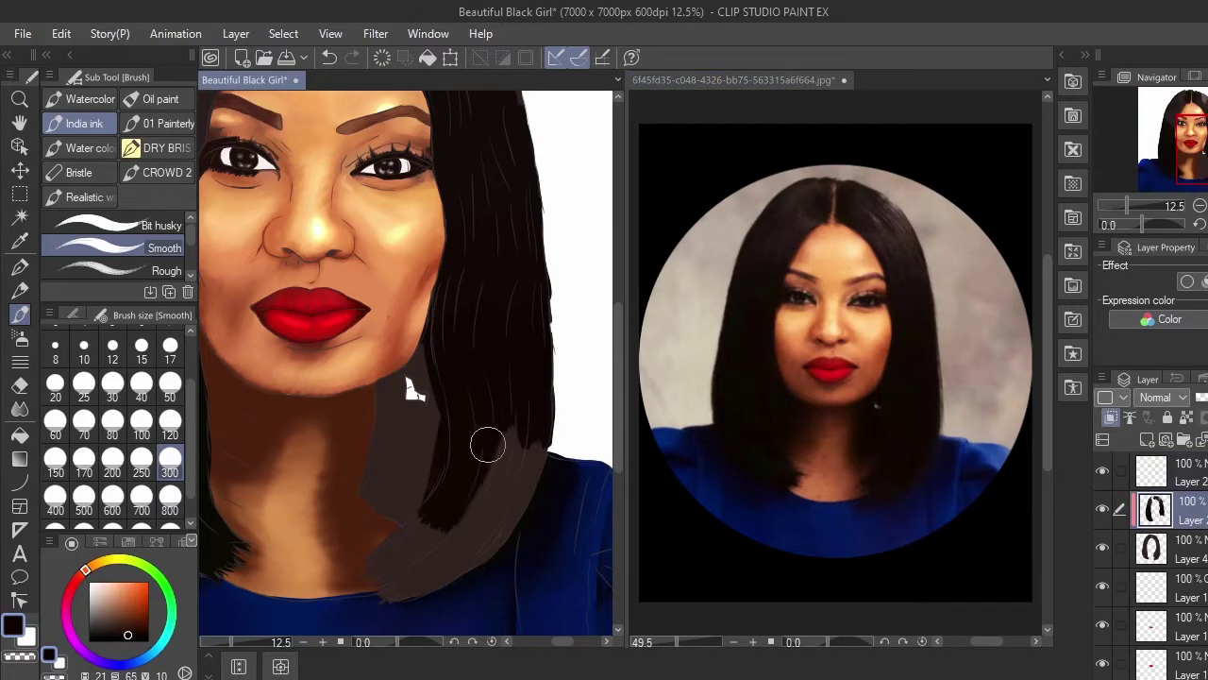
pyautogui.moveTo(485, 454); pyautogui.dragTo(468, 529)
pyautogui.moveTo(539, 453)
pyautogui.mouseDown()
pyautogui.moveTo(420, 595)
pyautogui.moveTo(377, 595)
pyautogui.moveTo(461, 478)
pyautogui.moveTo(383, 528)
pyautogui.moveTo(392, 489)
pyautogui.moveTo(374, 480)
pyautogui.moveTo(439, 365)
pyautogui.moveTo(374, 378)
pyautogui.mouseUp()
pyautogui.keyDown('alt'); pyautogui.click(890, 480); pyautogui.keyUp('alt')
pyautogui.click(379, 595)
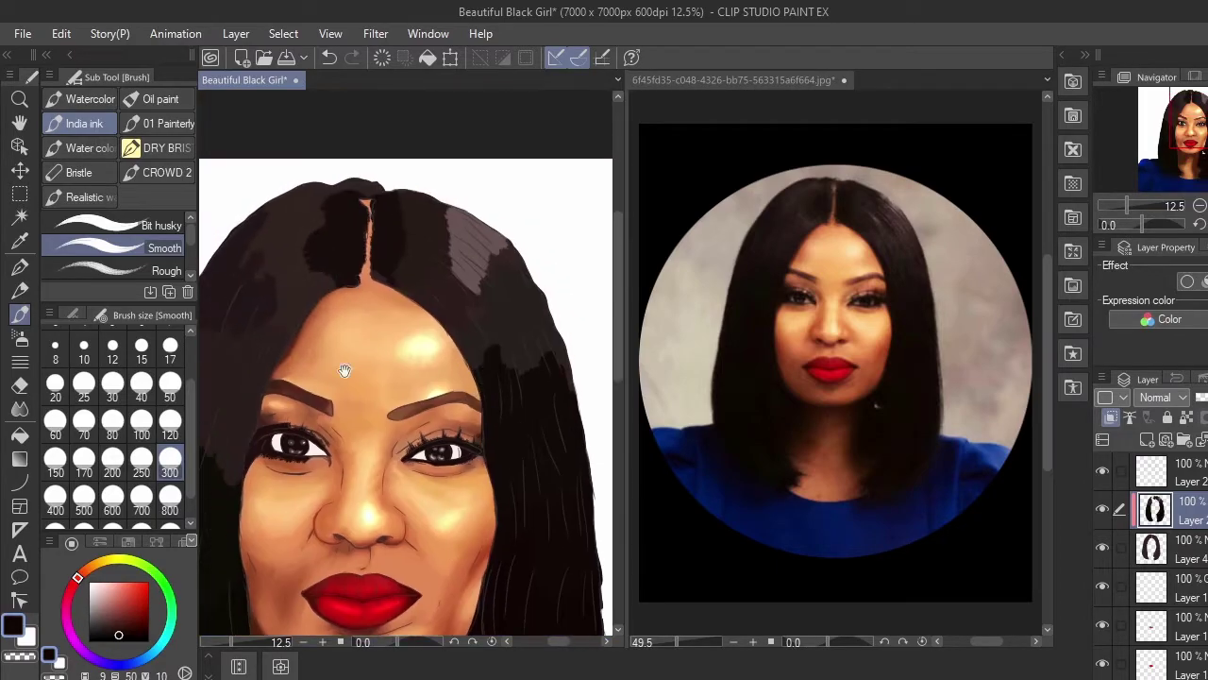
# Step: Blend the dark patches and light highlight across the crown and upper hair at size 170
pyautogui.press('j')
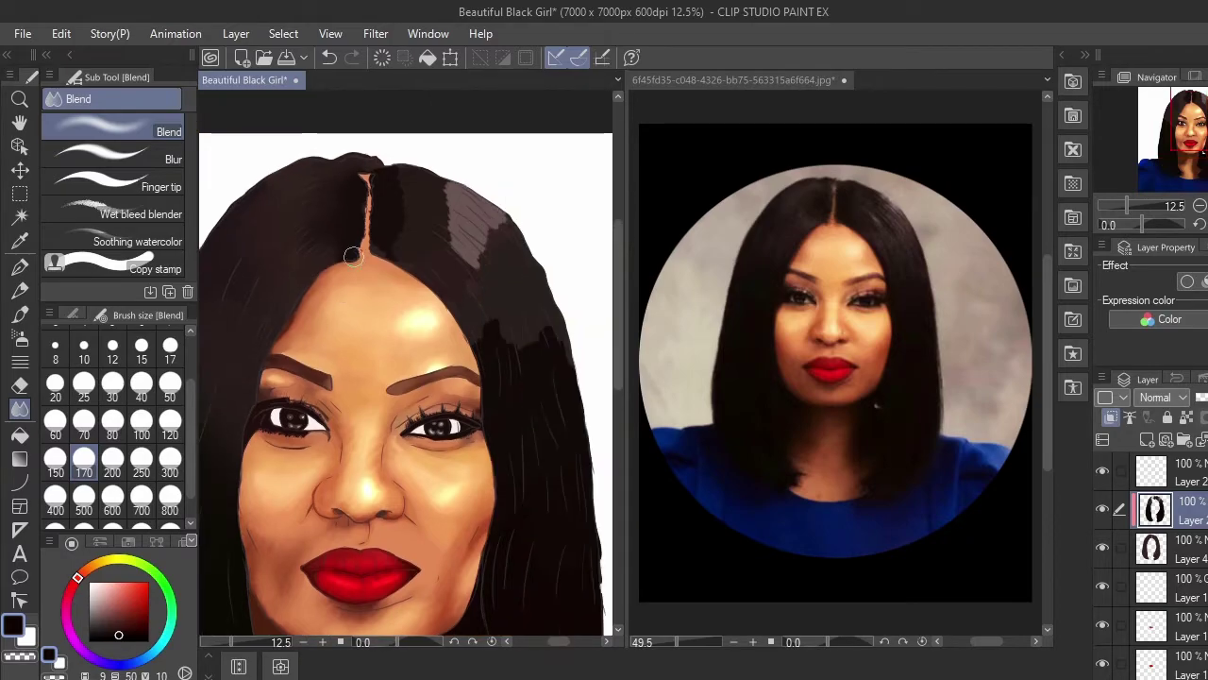
pyautogui.moveTo(398, 249)
pyautogui.mouseDown()
pyautogui.moveTo(459, 216)
pyautogui.moveTo(462, 274)
pyautogui.moveTo(499, 217)
pyautogui.mouseUp()
pyautogui.moveTo(502, 361)
pyautogui.mouseDown()
pyautogui.moveTo(497, 397)
pyautogui.moveTo(563, 420)
pyautogui.moveTo(521, 325)
pyautogui.mouseUp()
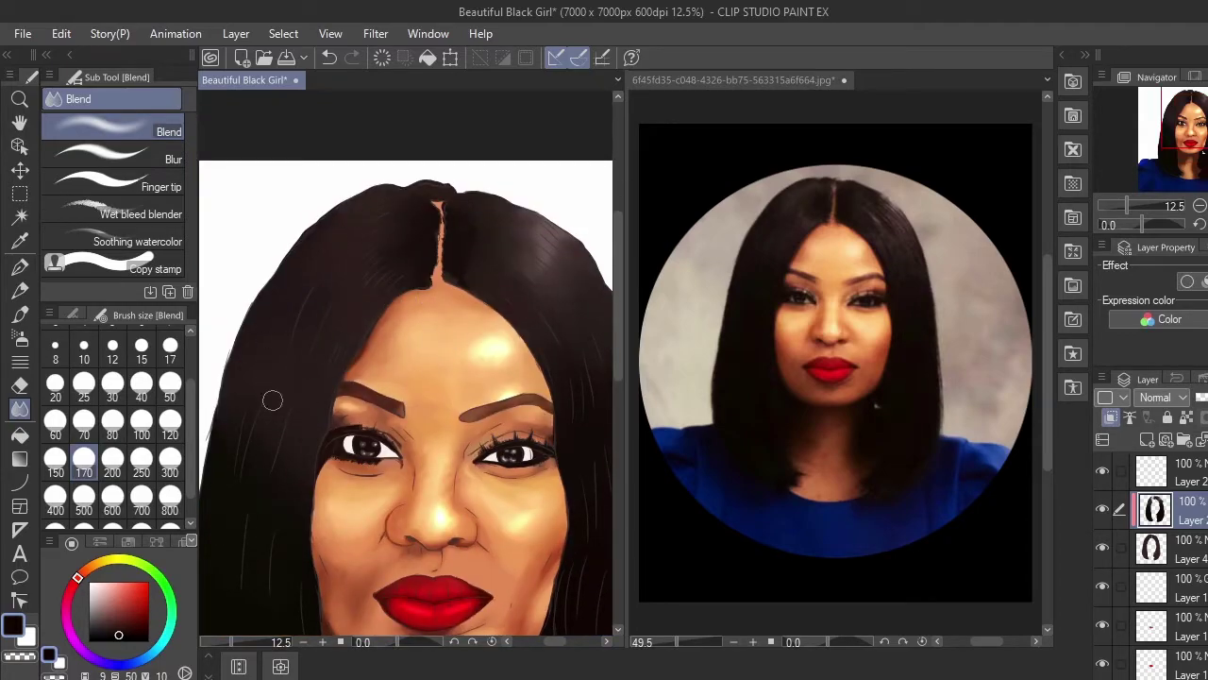
# Step: Paint dark tones sampled from the reference over the left crown beside the parting with the Smooth brush at size 300
pyautogui.keyDown('alt'); pyautogui.click(816, 217); pyautogui.keyUp('alt')
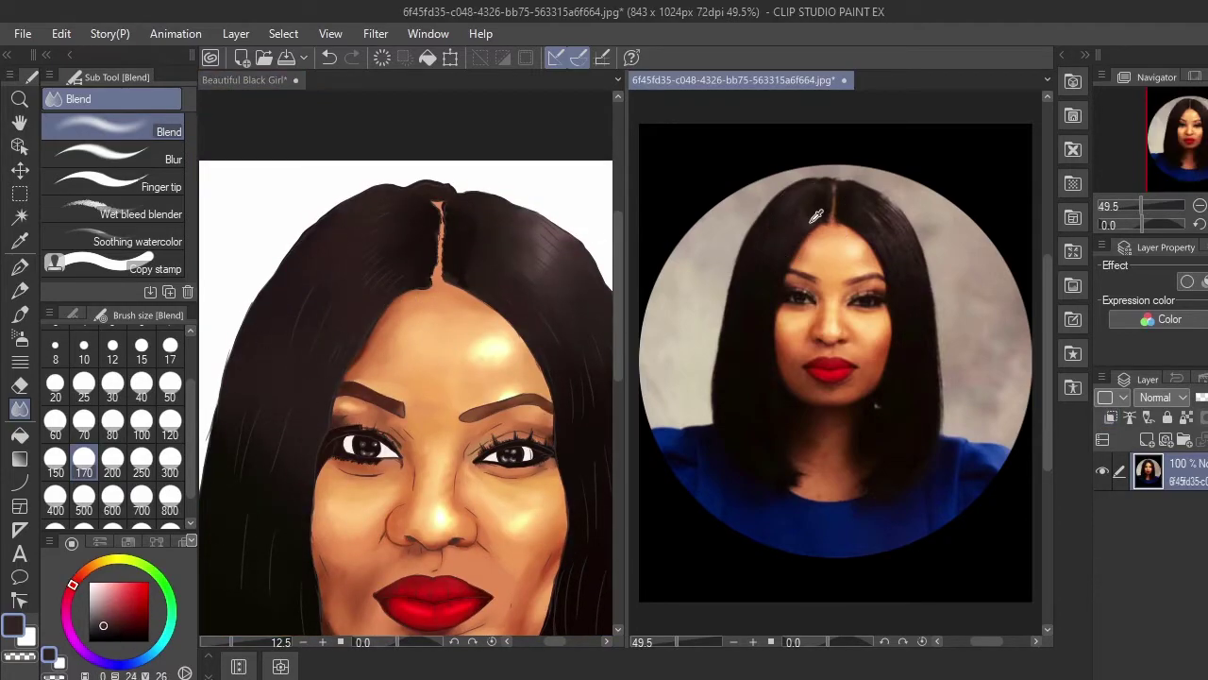
pyautogui.click(19, 319)
pyautogui.moveTo(387, 316)
pyautogui.mouseDown()
pyautogui.moveTo(369, 248)
pyautogui.moveTo(397, 197)
pyautogui.moveTo(377, 201)
pyautogui.mouseUp()
pyautogui.moveTo(322, 251); pyautogui.dragTo(333, 278)
pyautogui.click(787, 251)
pyautogui.keyDown('alt'); pyautogui.click(787, 251); pyautogui.keyUp('alt')
pyautogui.moveTo(339, 332); pyautogui.dragTo(289, 302)
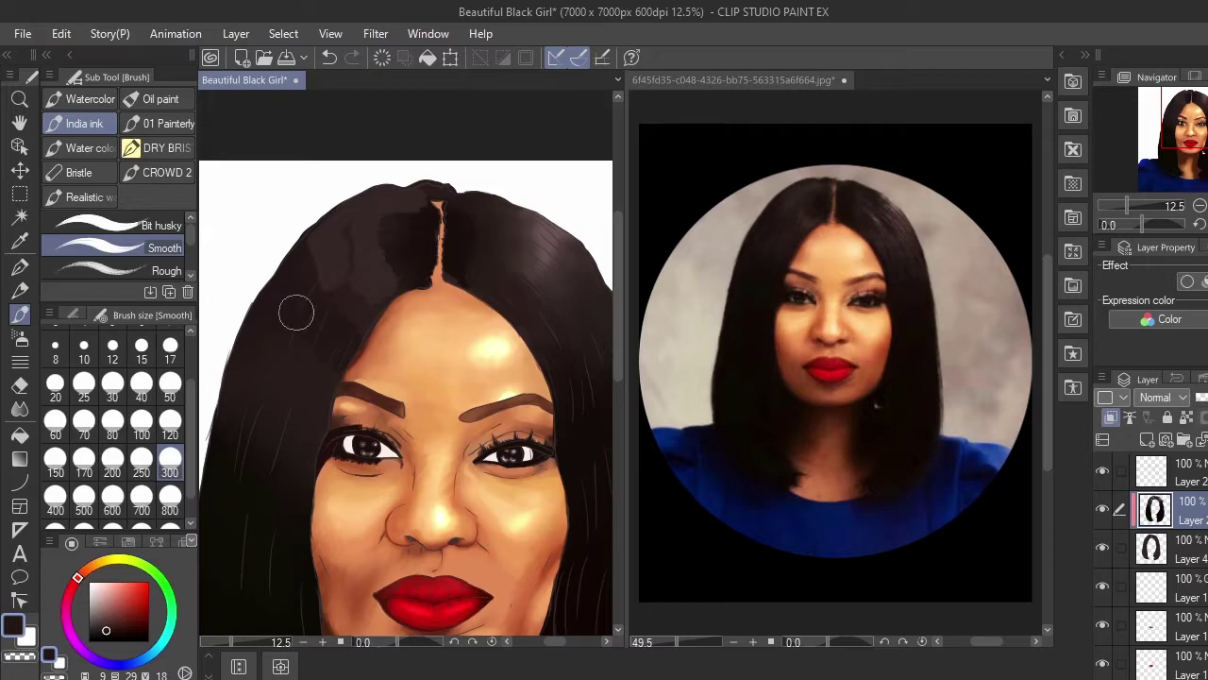
# Step: Blend the dark patches on the left crown smoothly at size 150
pyautogui.click(20, 408)
pyautogui.click(55, 460)
pyautogui.moveTo(381, 269)
pyautogui.mouseDown()
pyautogui.moveTo(369, 208)
pyautogui.moveTo(322, 241)
pyautogui.moveTo(323, 328)
pyautogui.mouseUp()
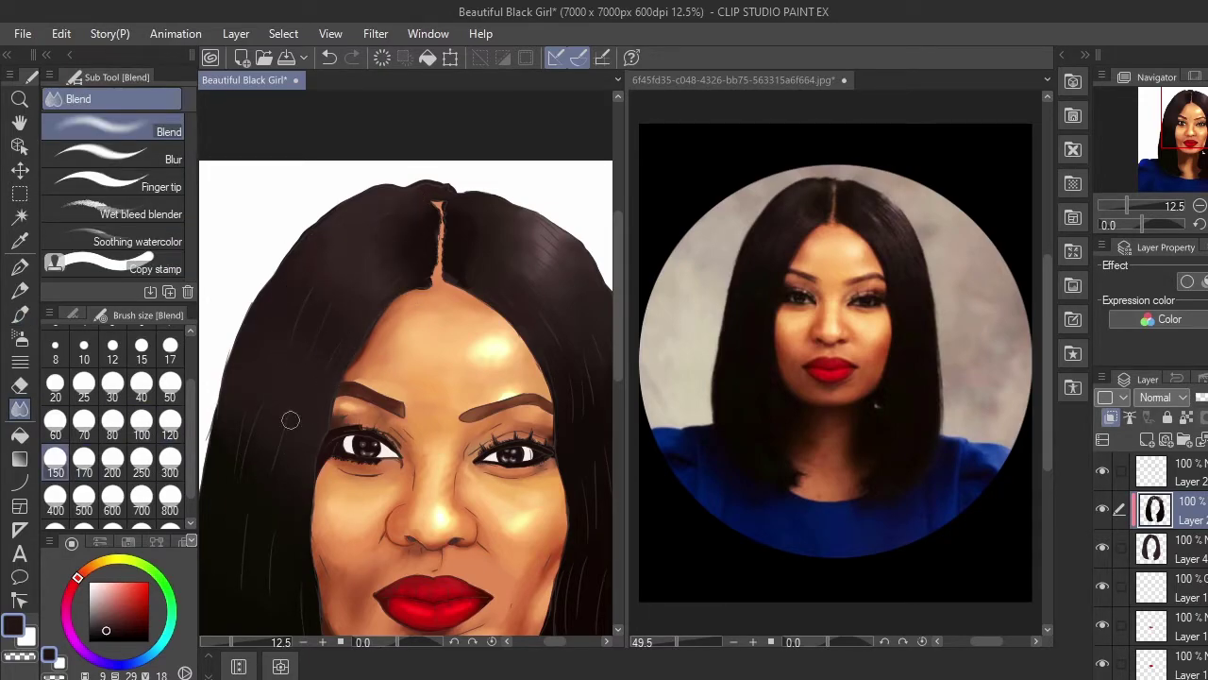
# Step: Draw fine strands across the right crown with the Rough India ink brush at size 40 in a tone sampled from the painted hair
pyautogui.click(19, 314)
pyautogui.click(123, 269)
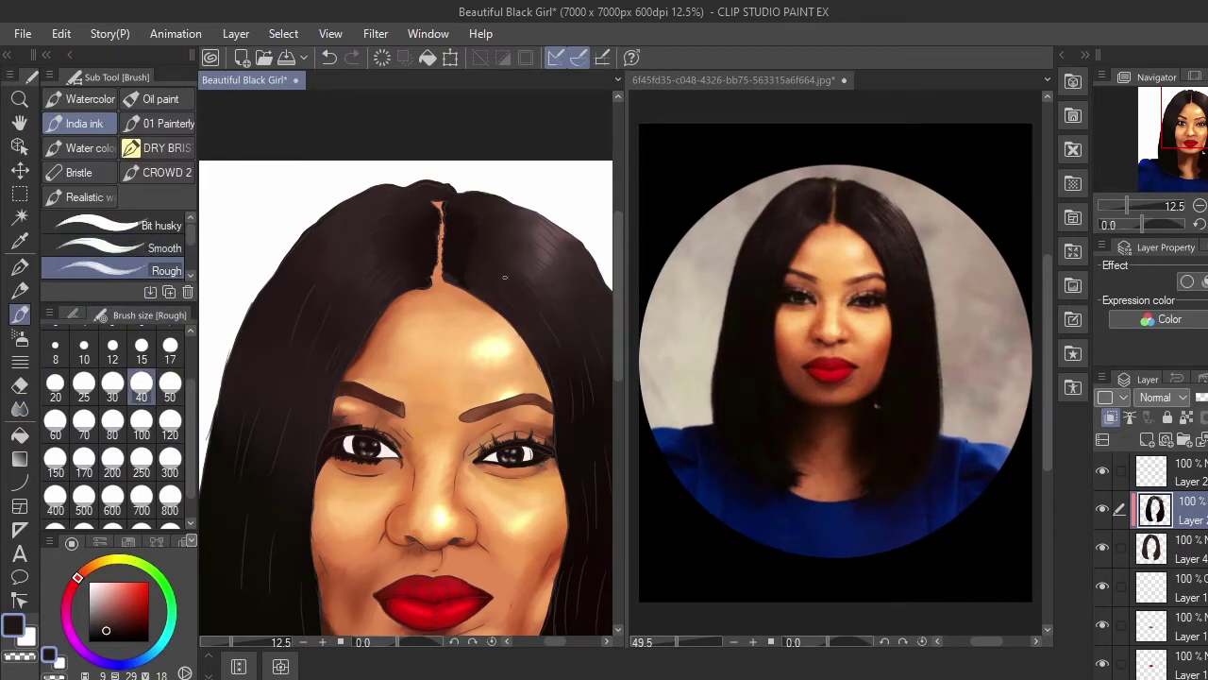
pyautogui.keyDown('alt'); pyautogui.click(537, 258); pyautogui.keyUp('alt')
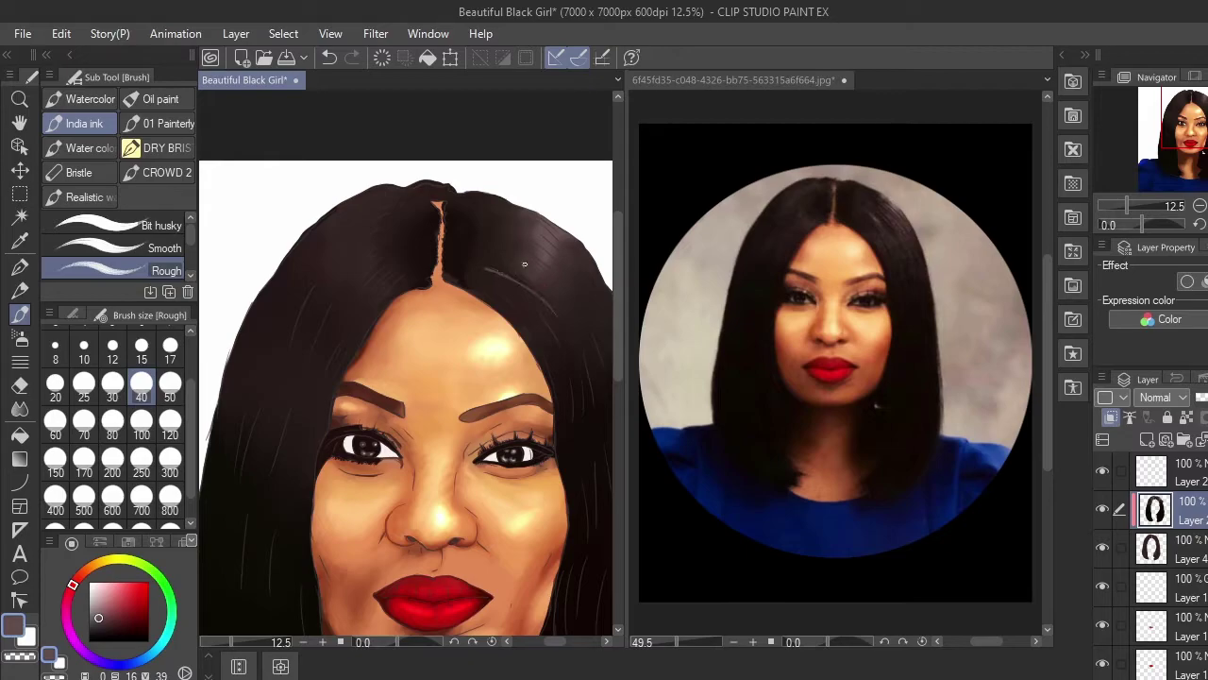
pyautogui.click(57, 389)
pyautogui.keyDown('alt'); pyautogui.click(517, 246); pyautogui.keyUp('alt')
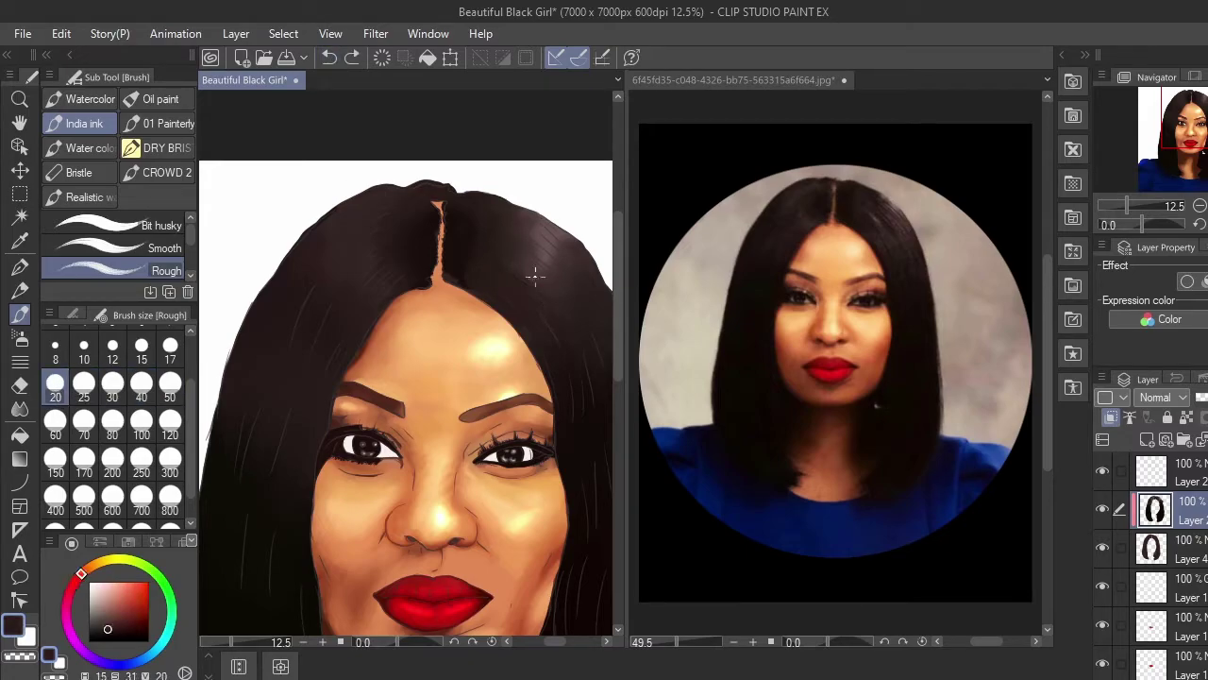
pyautogui.click(142, 387)
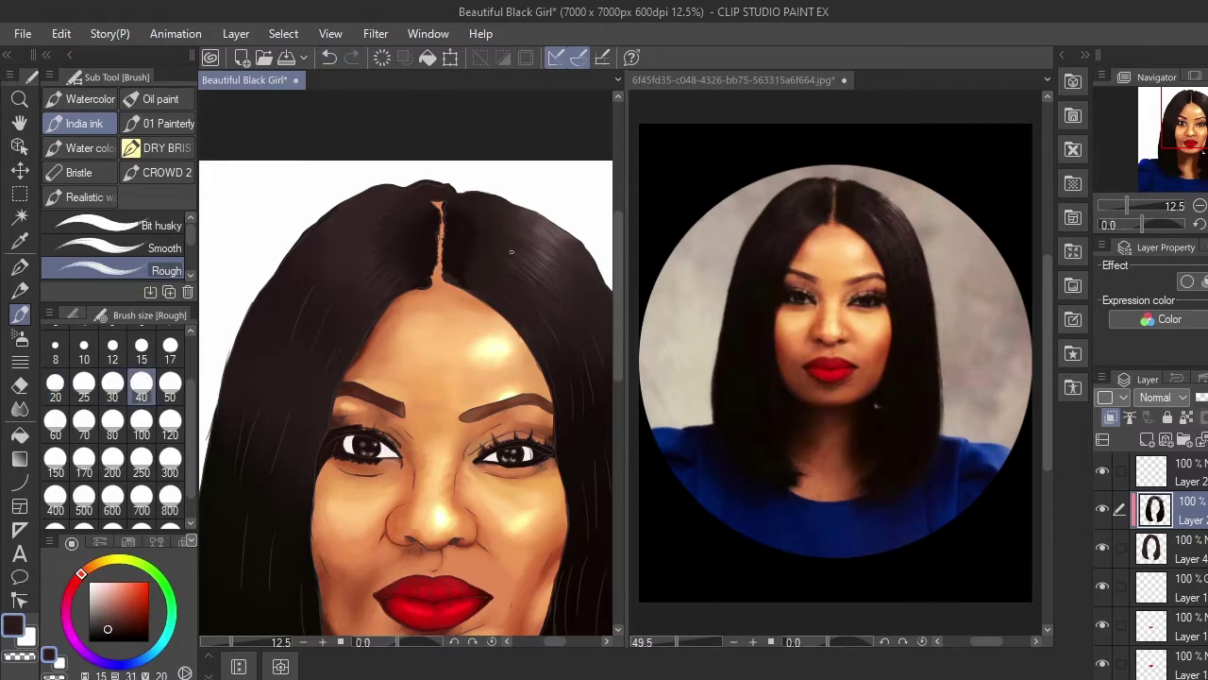
pyautogui.moveTo(525, 244); pyautogui.dragTo(567, 282)
pyautogui.moveTo(528, 216); pyautogui.dragTo(570, 259)
# Step: Continue the fine Rough-brush strands down the right side of the hair to its ends above the dress
pyautogui.moveTo(575, 359); pyautogui.dragTo(474, 320)
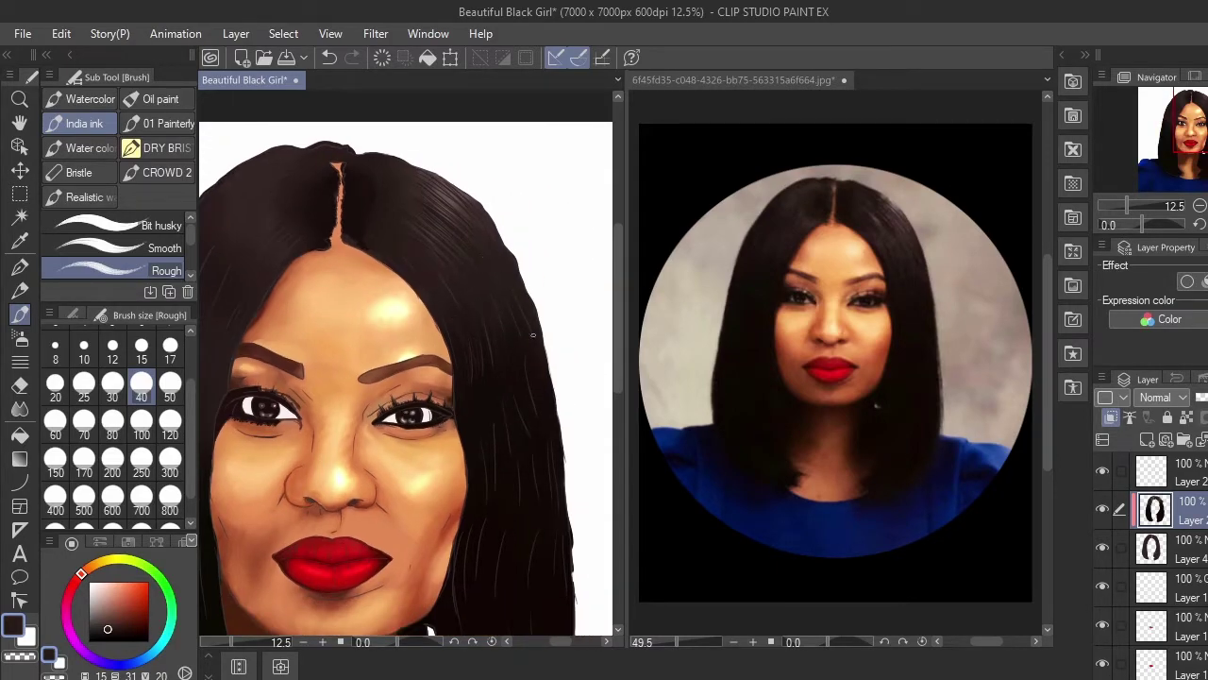
pyautogui.moveTo(429, 631); pyautogui.dragTo(382, 557)
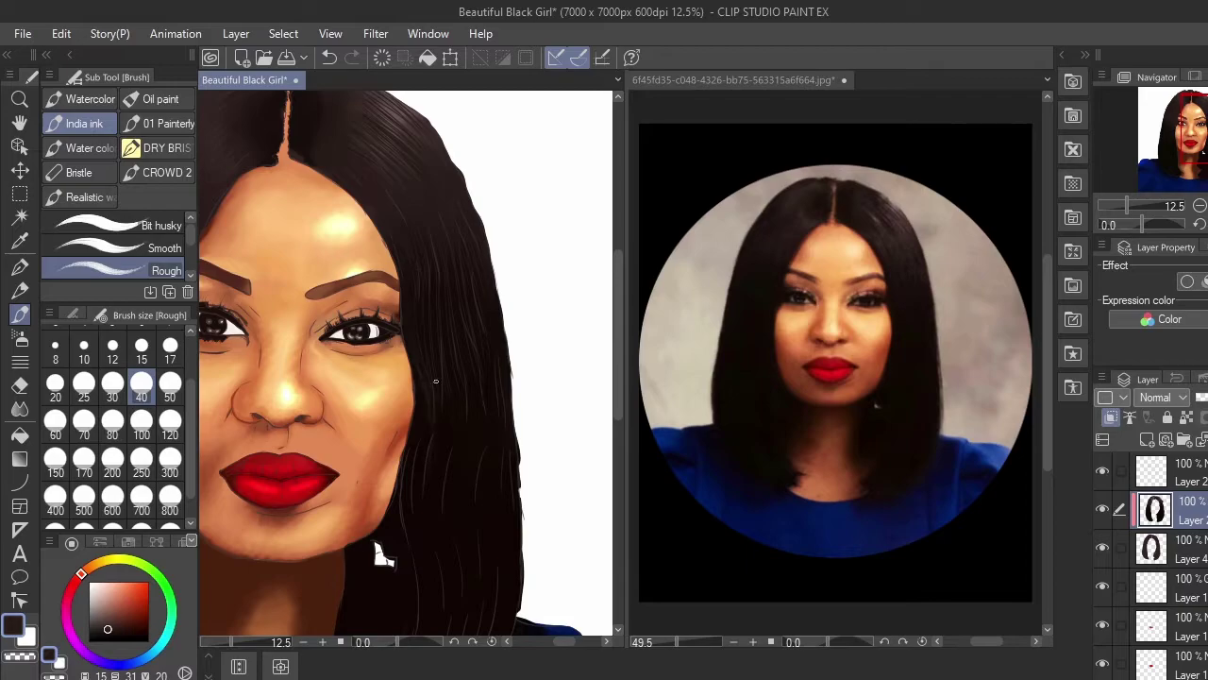
pyautogui.moveTo(378, 552)
pyautogui.mouseDown()
pyautogui.moveTo(371, 437)
pyautogui.moveTo(388, 281)
pyautogui.mouseUp()
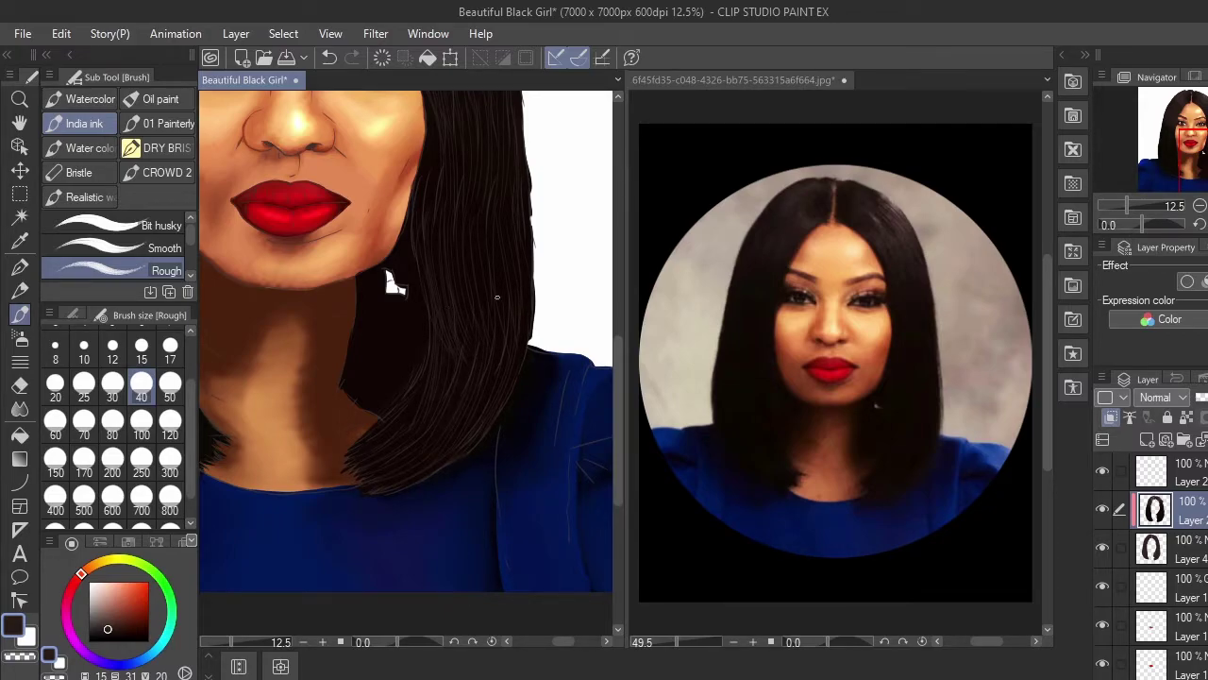
# Step: Draw strands from the left crown down to the left hair ends in a dark tone sampled from the reference
pyautogui.moveTo(421, 200); pyautogui.dragTo(440, 391)
pyautogui.moveTo(434, 94); pyautogui.dragTo(471, 363)
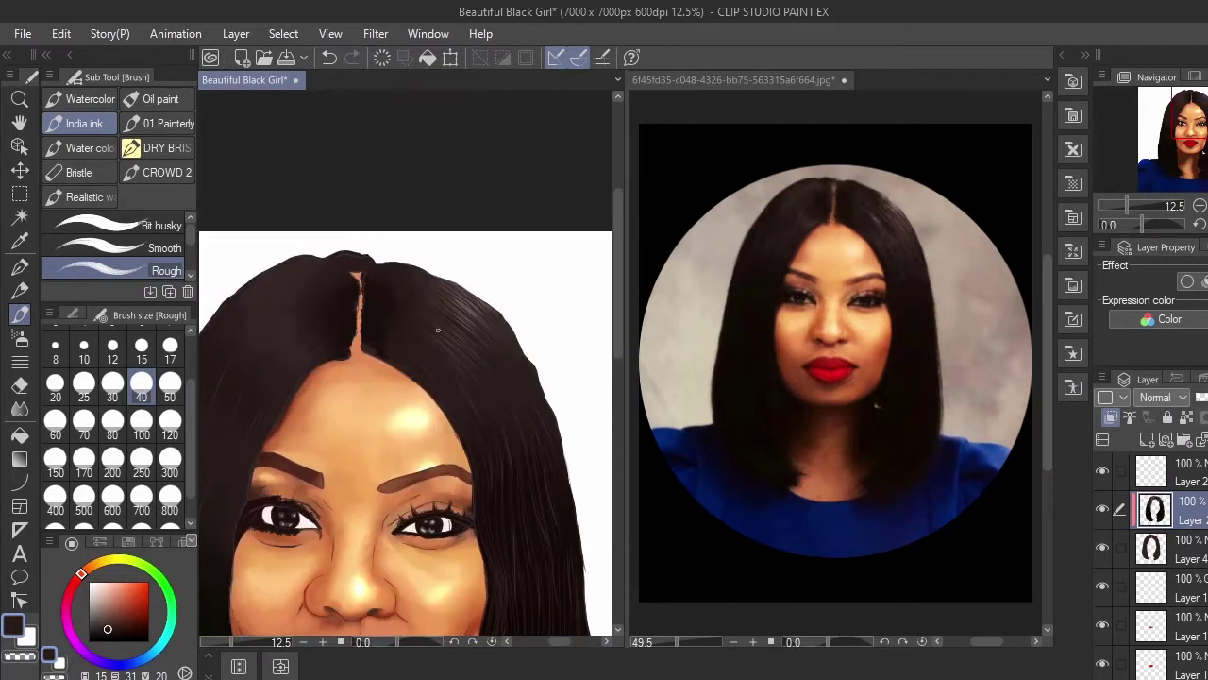
pyautogui.moveTo(394, 268); pyautogui.dragTo(500, 249)
pyautogui.keyDown('alt'); pyautogui.click(812, 210); pyautogui.keyUp('alt')
pyautogui.click(446, 326)
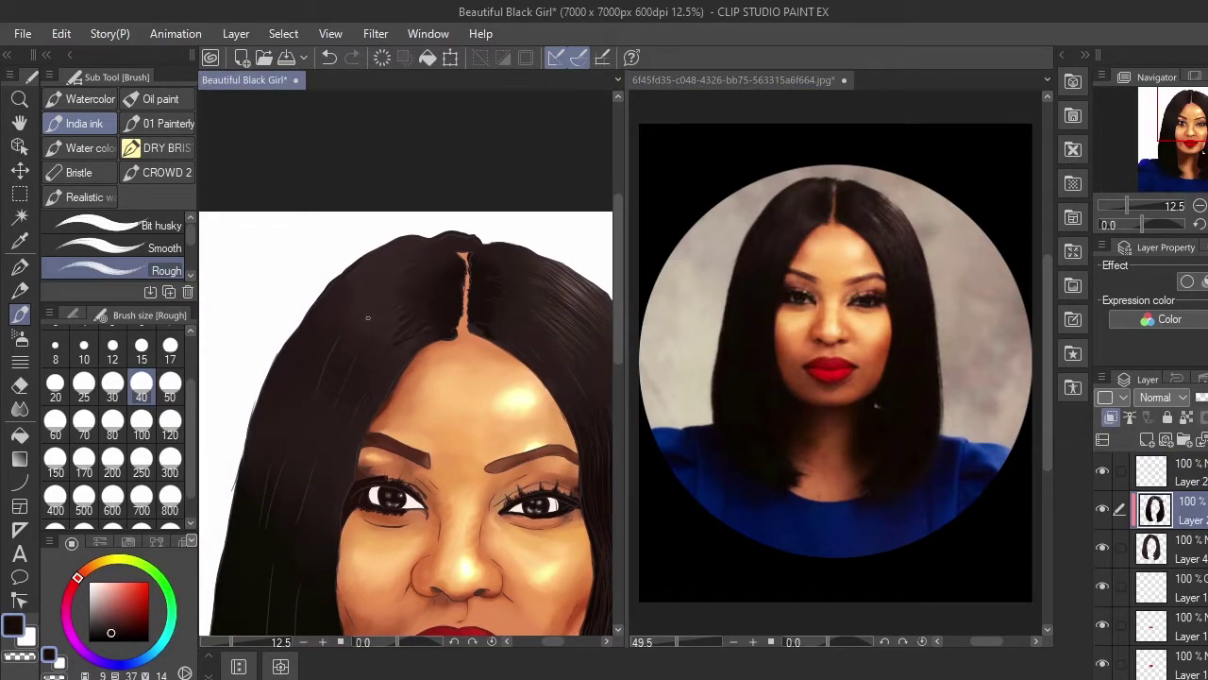
pyautogui.moveTo(424, 246); pyautogui.dragTo(373, 269)
pyautogui.moveTo(368, 362); pyautogui.dragTo(411, 157)
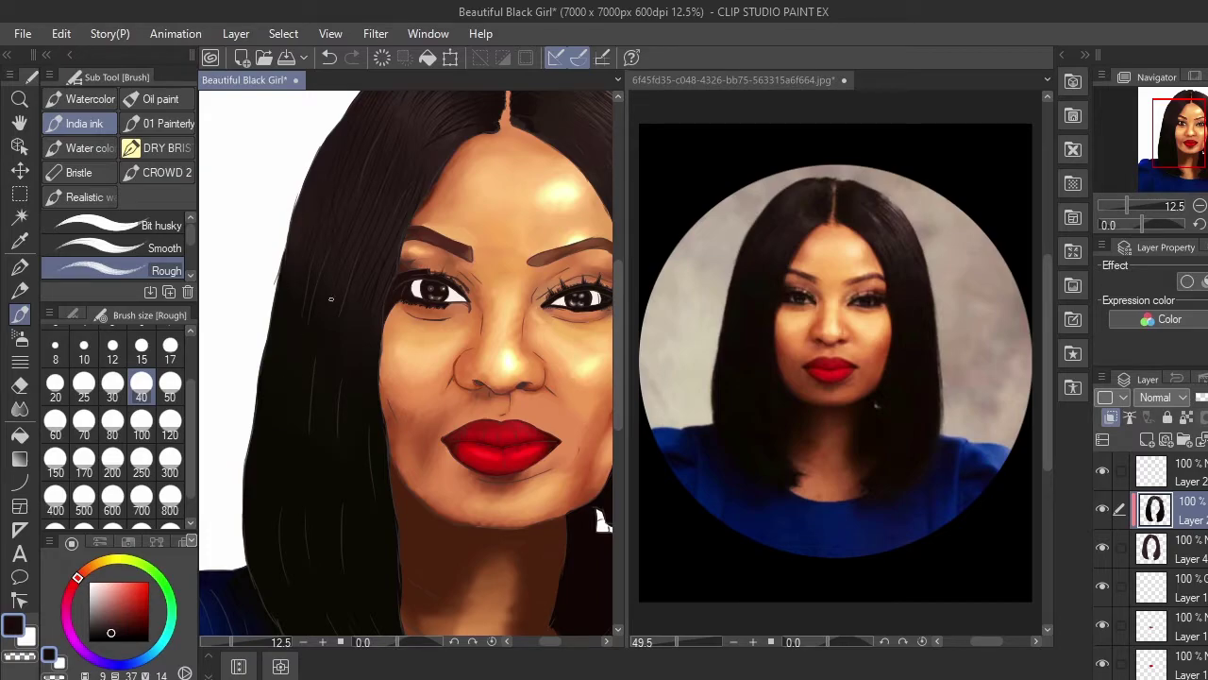
pyautogui.moveTo(600, 519); pyautogui.dragTo(582, 376)
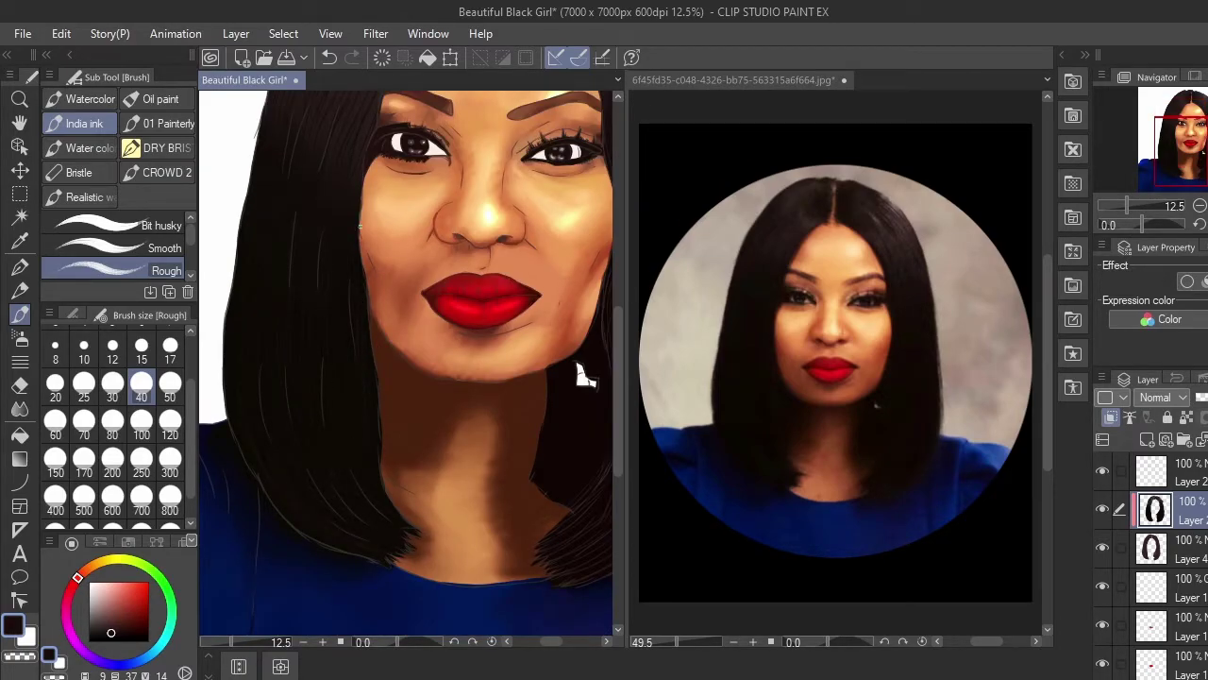
# Step: Check the hair with the top layer hidden, show it again, and blend the strands along the left side at size 150
pyautogui.click(1100, 472)
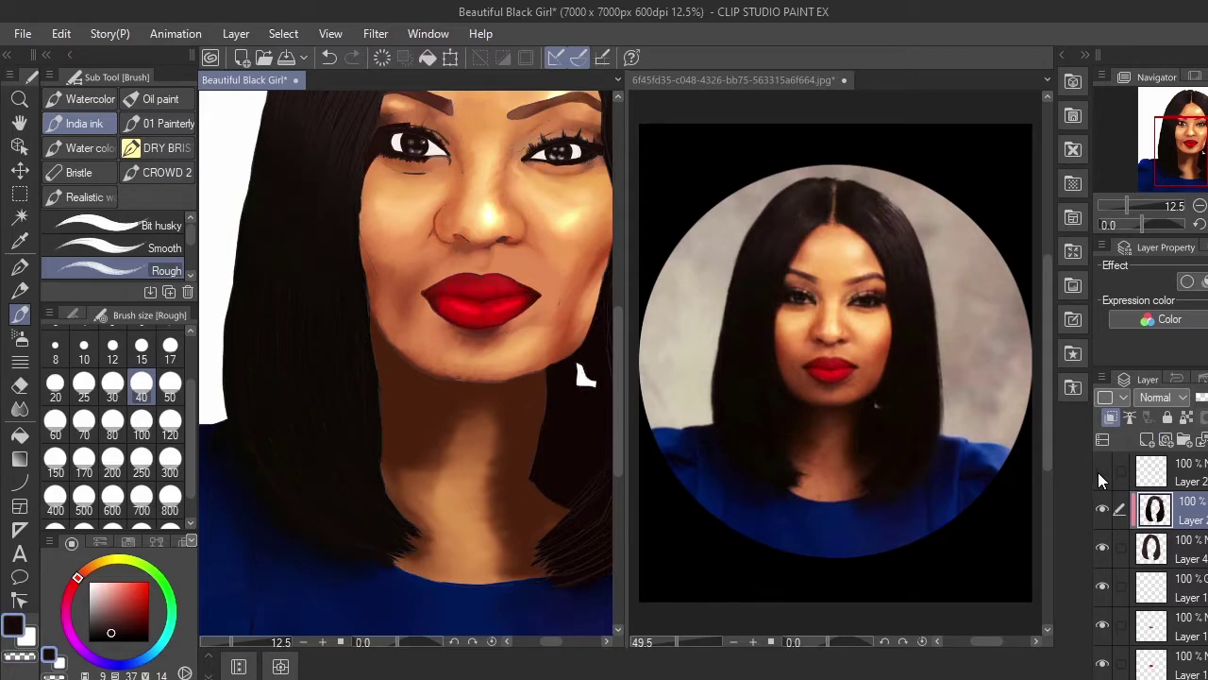
pyautogui.click(1101, 472)
pyautogui.press('j')
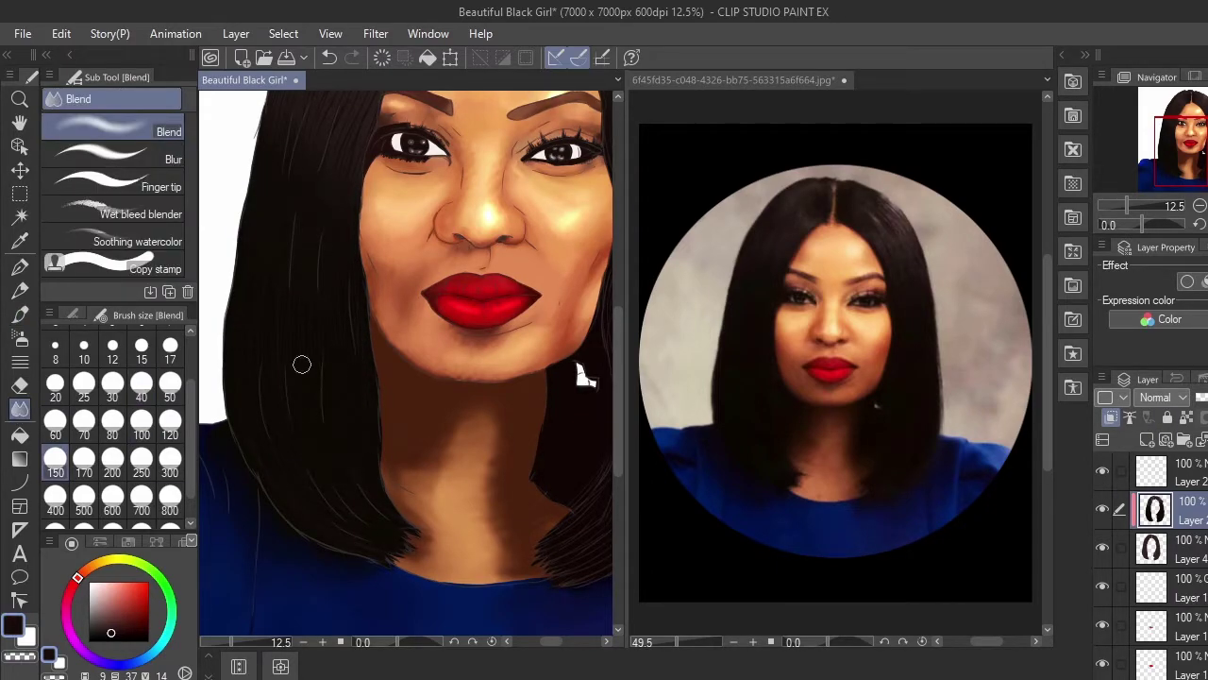
pyautogui.moveTo(268, 255); pyautogui.dragTo(305, 578)
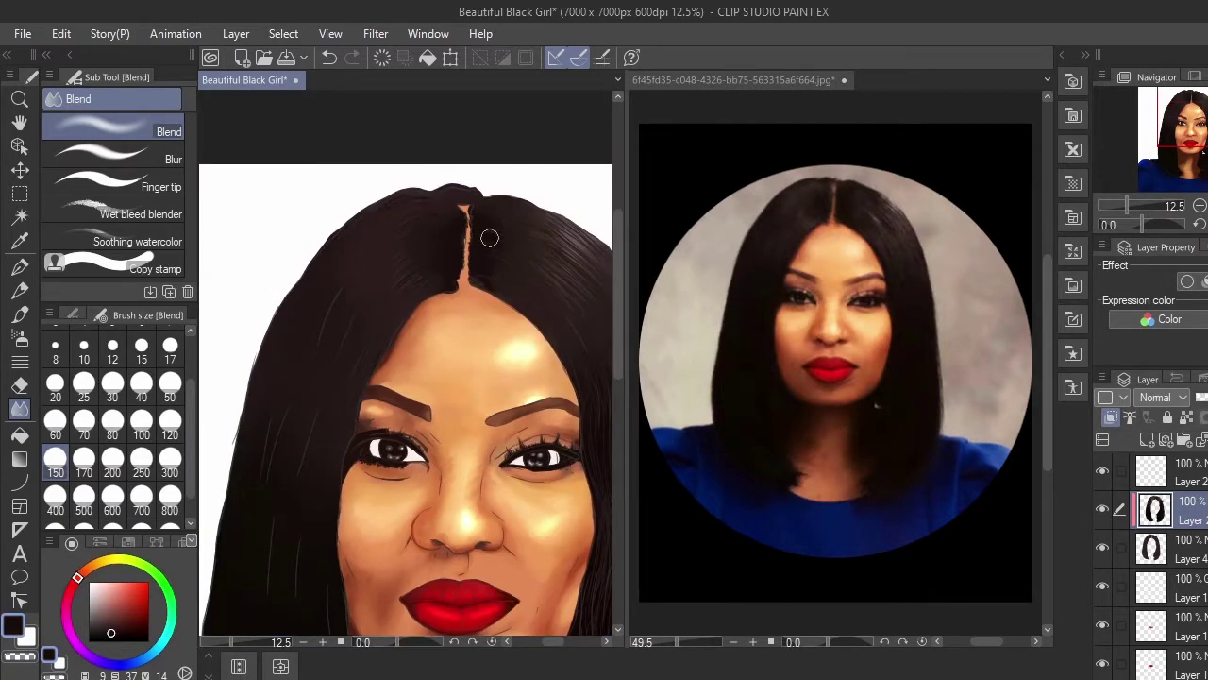
# Step: Soften the drawn strands on the right crown and down the right side of the hair with the Blend tool
pyautogui.moveTo(487, 211); pyautogui.dragTo(385, 227)
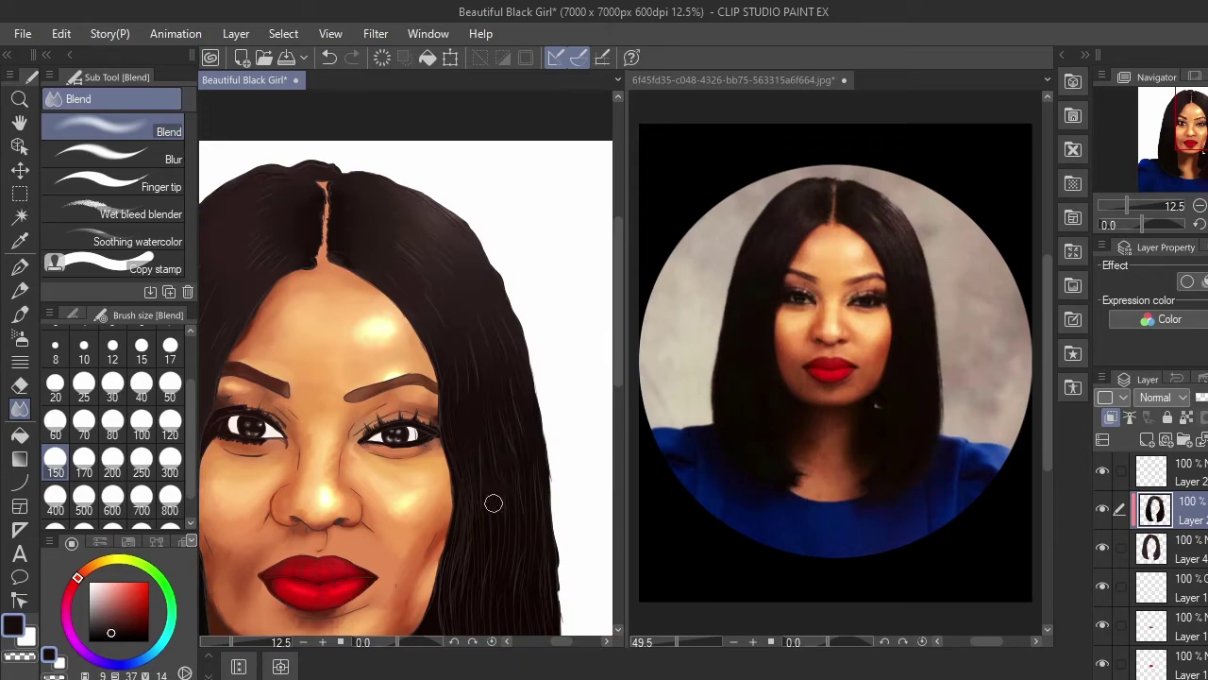
pyautogui.scroll(-3, 474, 465)
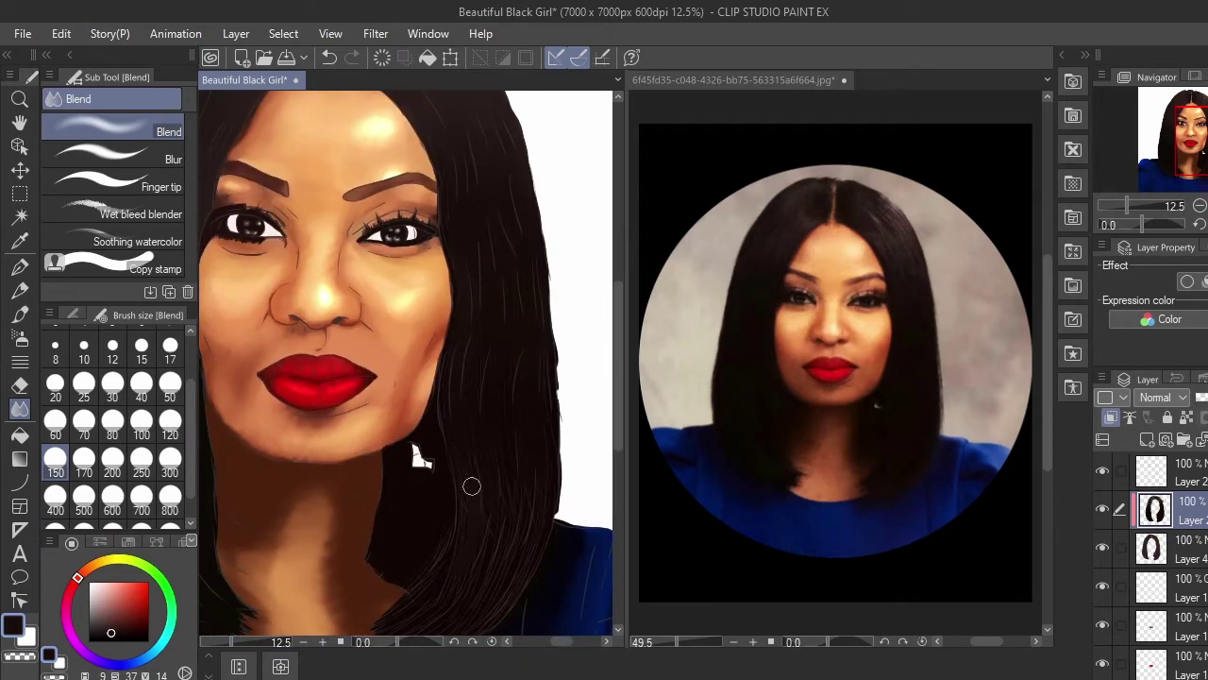
pyautogui.scroll(-3, 445, 575)
pyautogui.scroll(6, 444, 483)
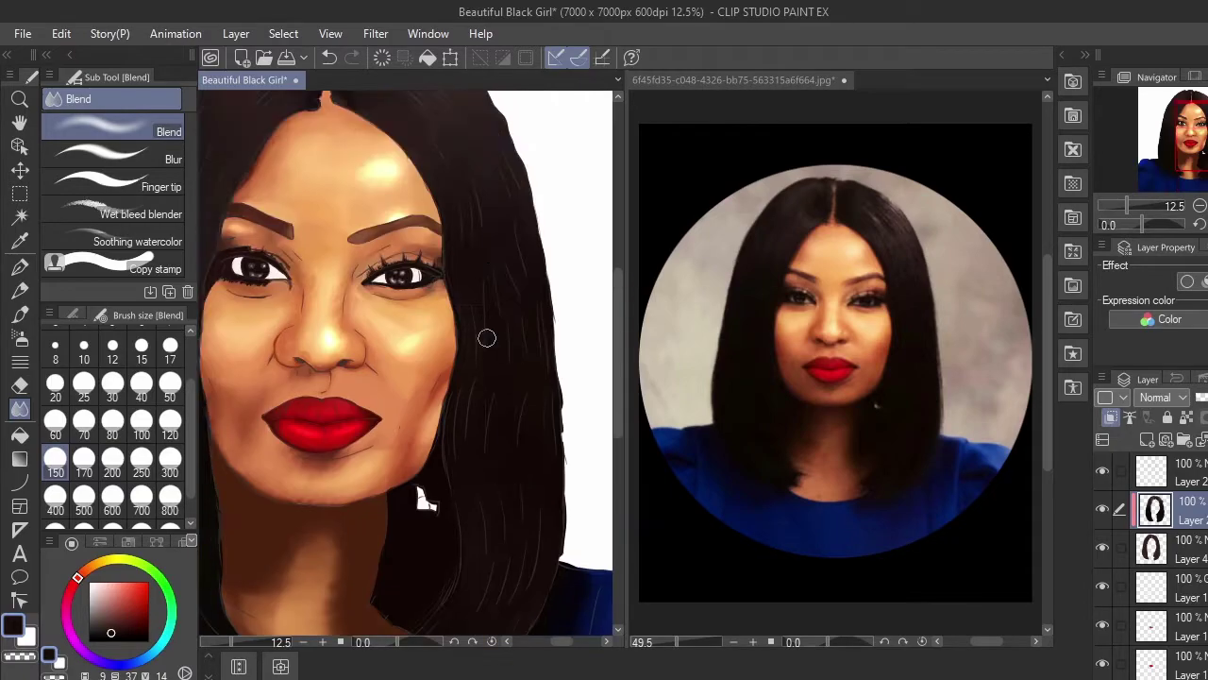
# Step: Add a new layer above the hair, sample the reference's crown highlight, and set the Rough brush to size 25
pyautogui.click(1147, 439)
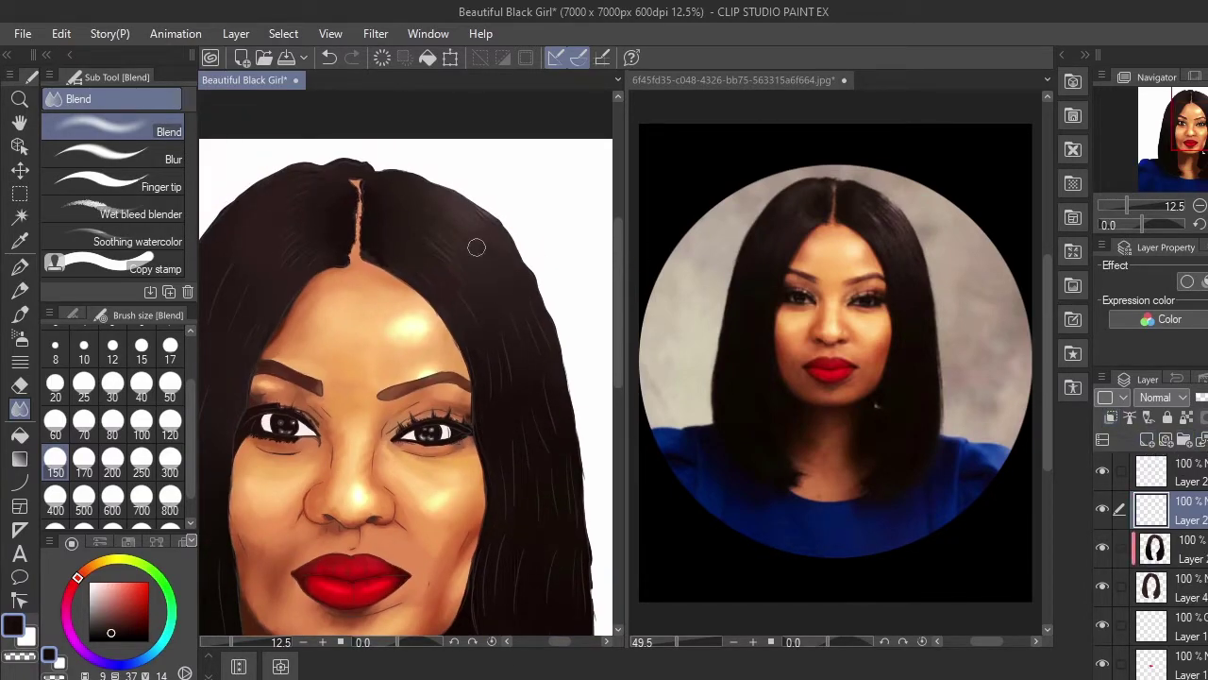
pyautogui.hotkey('ctrl', '+')
pyautogui.moveTo(561, 207); pyautogui.dragTo(502, 381)
pyautogui.click(893, 285)
pyautogui.scroll(4, 892, 283)
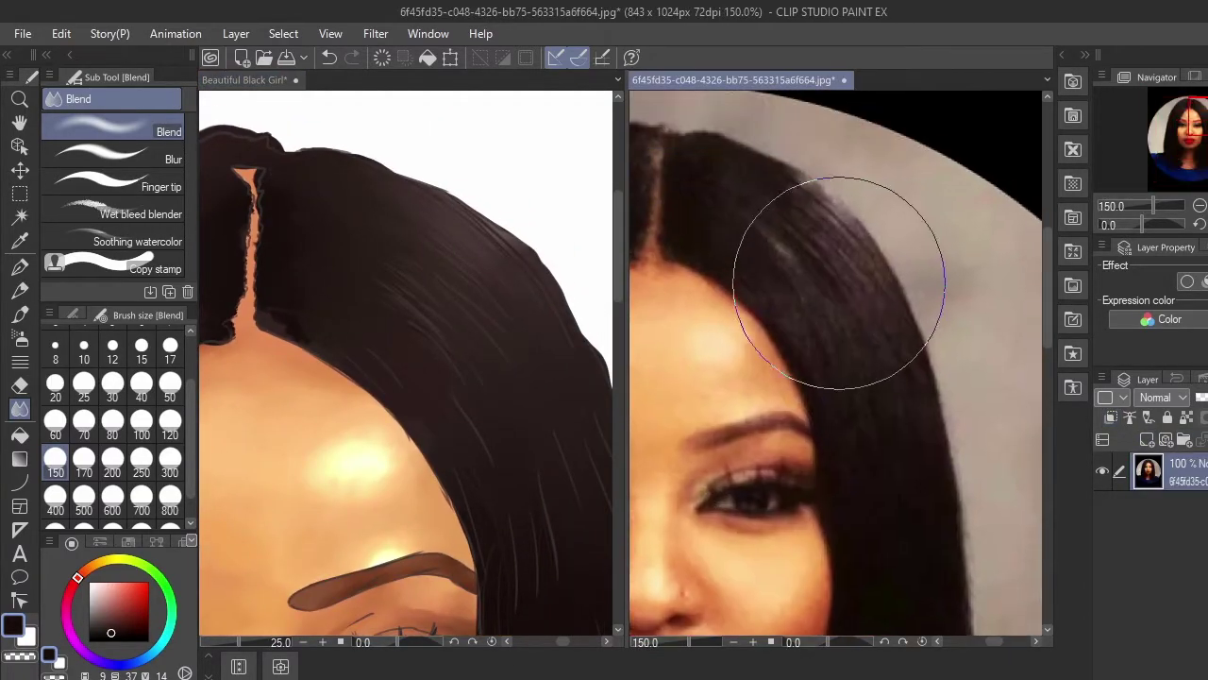
pyautogui.keyDown('alt'); pyautogui.click(844, 195); pyautogui.keyUp('alt')
pyautogui.click(21, 314)
pyautogui.click(84, 387)
# Step: Draw thin light strands curving across the right crown toward the hairline on the new layer
pyautogui.click(463, 216)
pyautogui.moveTo(419, 198); pyautogui.dragTo(536, 301)
pyautogui.moveTo(440, 238); pyautogui.dragTo(519, 312)
pyautogui.moveTo(396, 231); pyautogui.dragTo(514, 339)
pyautogui.moveTo(425, 269); pyautogui.dragTo(510, 349)
pyautogui.moveTo(406, 283)
pyautogui.mouseDown()
pyautogui.moveTo(505, 382)
pyautogui.moveTo(496, 434)
pyautogui.mouseUp()
pyautogui.moveTo(378, 312)
pyautogui.mouseDown()
pyautogui.moveTo(507, 480)
pyautogui.moveTo(382, 363)
pyautogui.moveTo(481, 463)
pyautogui.mouseUp()
pyautogui.moveTo(368, 363); pyautogui.dragTo(468, 474)
# Step: Add darker strands along the outer edge and inner part of the right crown with tones sampled from the reference
pyautogui.keyDown('alt'); pyautogui.click(790, 353); pyautogui.keyUp('alt')
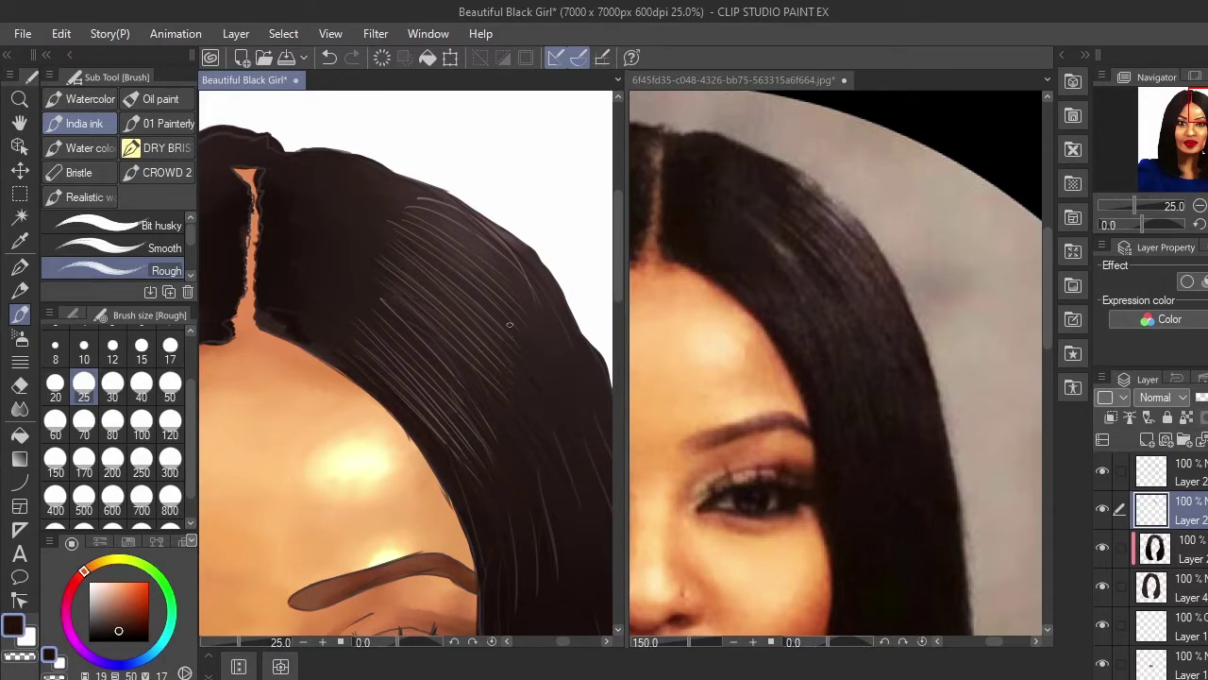
pyautogui.moveTo(502, 259)
pyautogui.mouseDown()
pyautogui.moveTo(540, 298)
pyautogui.moveTo(530, 272)
pyautogui.mouseUp()
pyautogui.moveTo(575, 319); pyautogui.dragTo(600, 355)
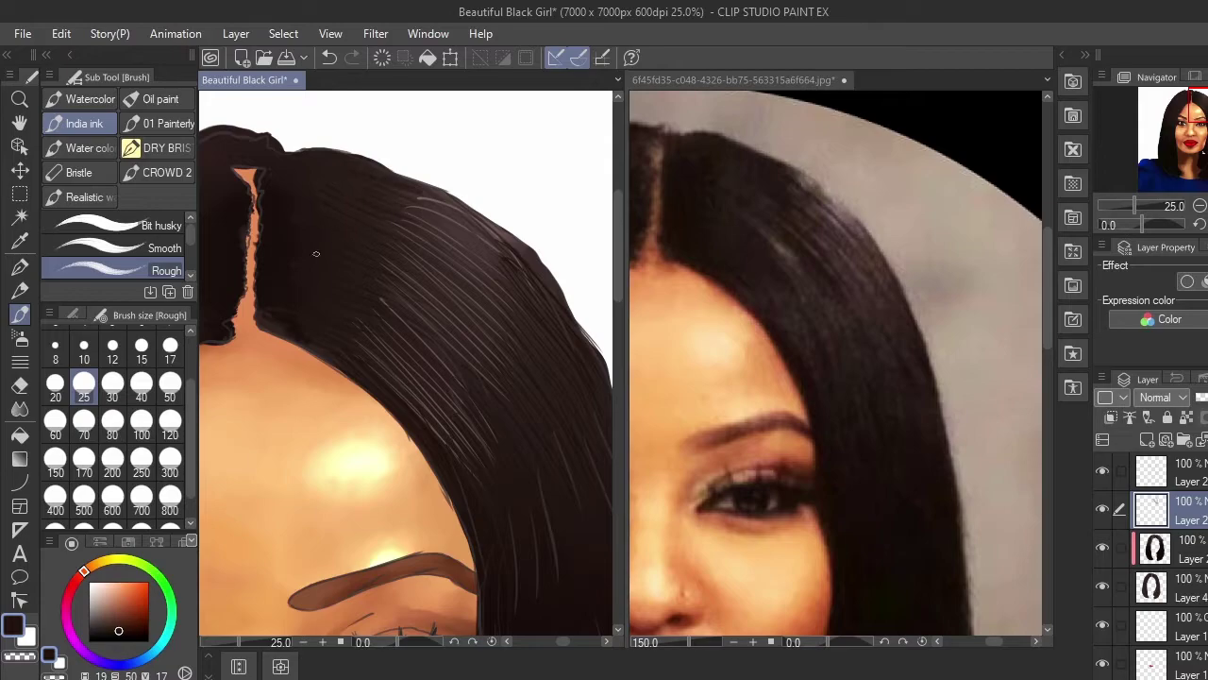
pyautogui.click(727, 200)
pyautogui.keyDown('alt'); pyautogui.click(728, 200); pyautogui.keyUp('alt')
pyautogui.click(332, 324)
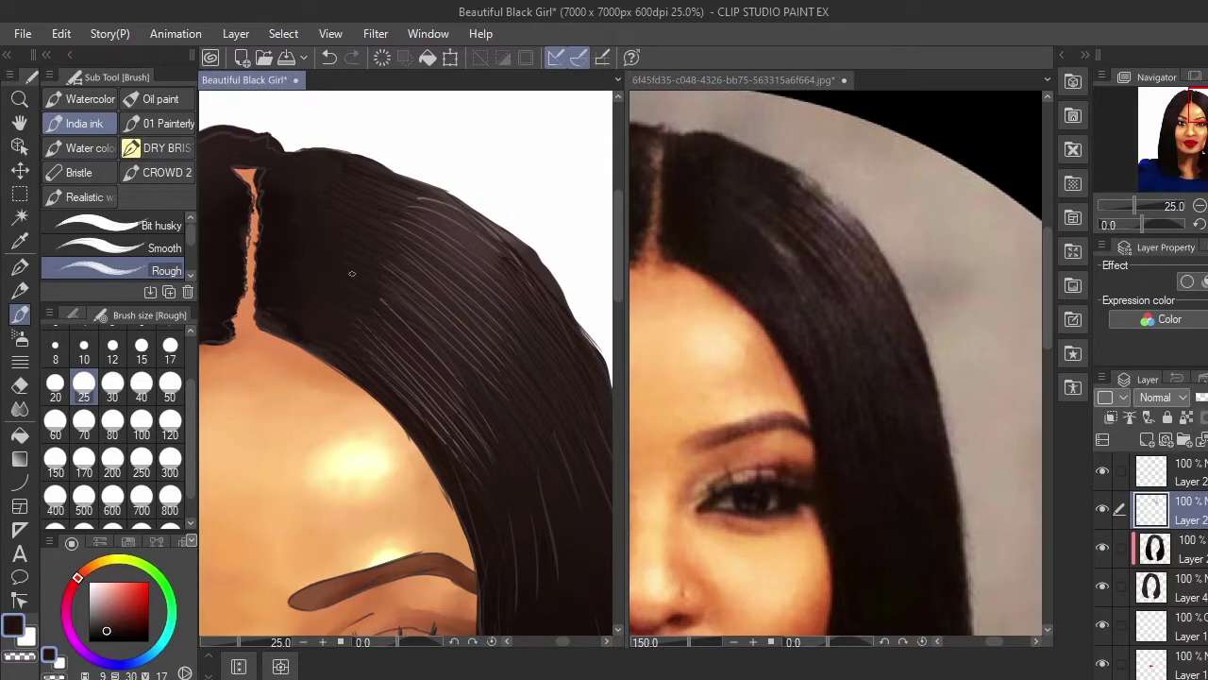
# Step: Add two empty layers above the strand layer and clip the strand layer to the hair layer below
pyautogui.hotkey('ctrl', 'shift', 'n')
pyautogui.hotkey('ctrl', 'shift', 'n')
pyautogui.click(1173, 557)
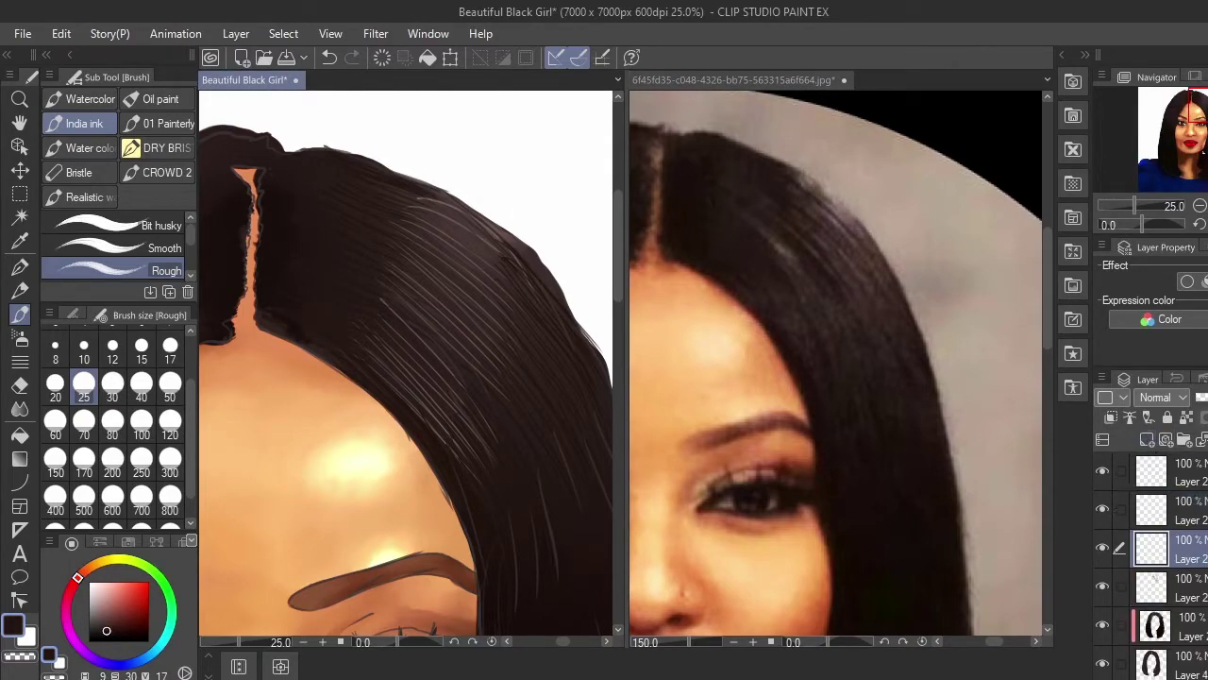
pyautogui.click(1104, 550)
pyautogui.click(1104, 550)
pyautogui.click(1170, 593)
pyautogui.click(1103, 589)
pyautogui.click(1103, 587)
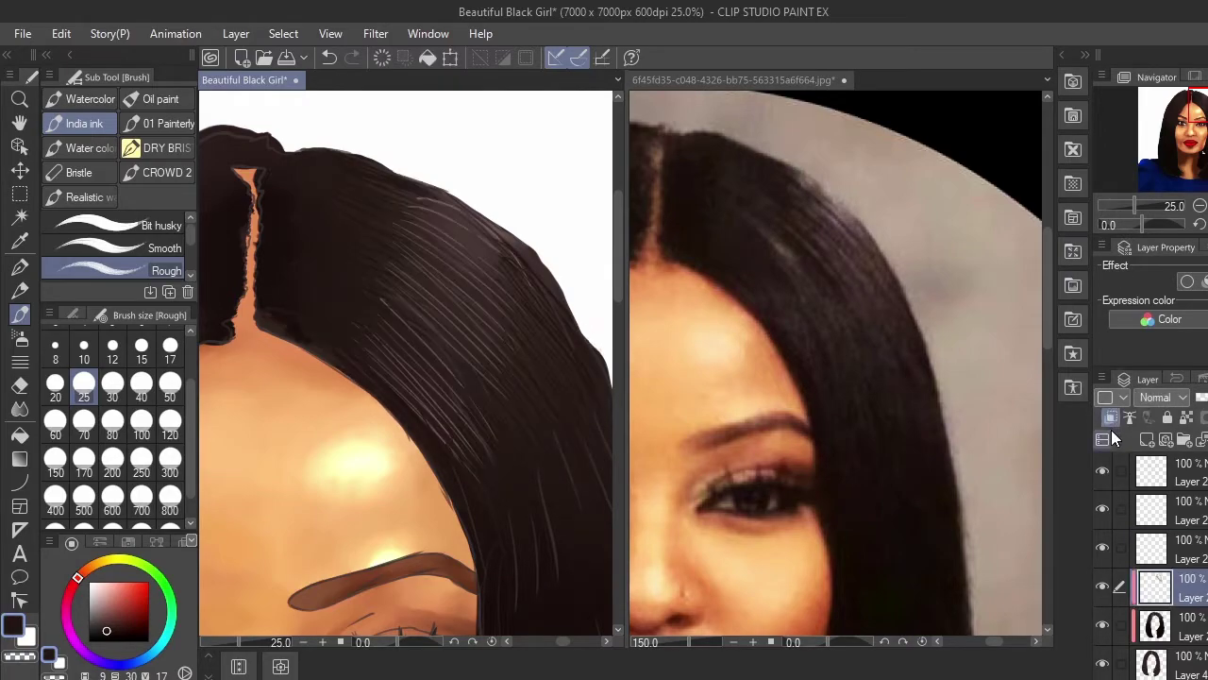
# Step: Draw more strands over the right crown highlight on the clipped layer in a brown tone sampled from the reference
pyautogui.click(741, 248)
pyautogui.keyDown('alt'); pyautogui.click(811, 251); pyautogui.keyUp('alt')
pyautogui.click(434, 296)
pyautogui.moveTo(409, 261); pyautogui.dragTo(476, 315)
pyautogui.moveTo(406, 219); pyautogui.dragTo(453, 247)
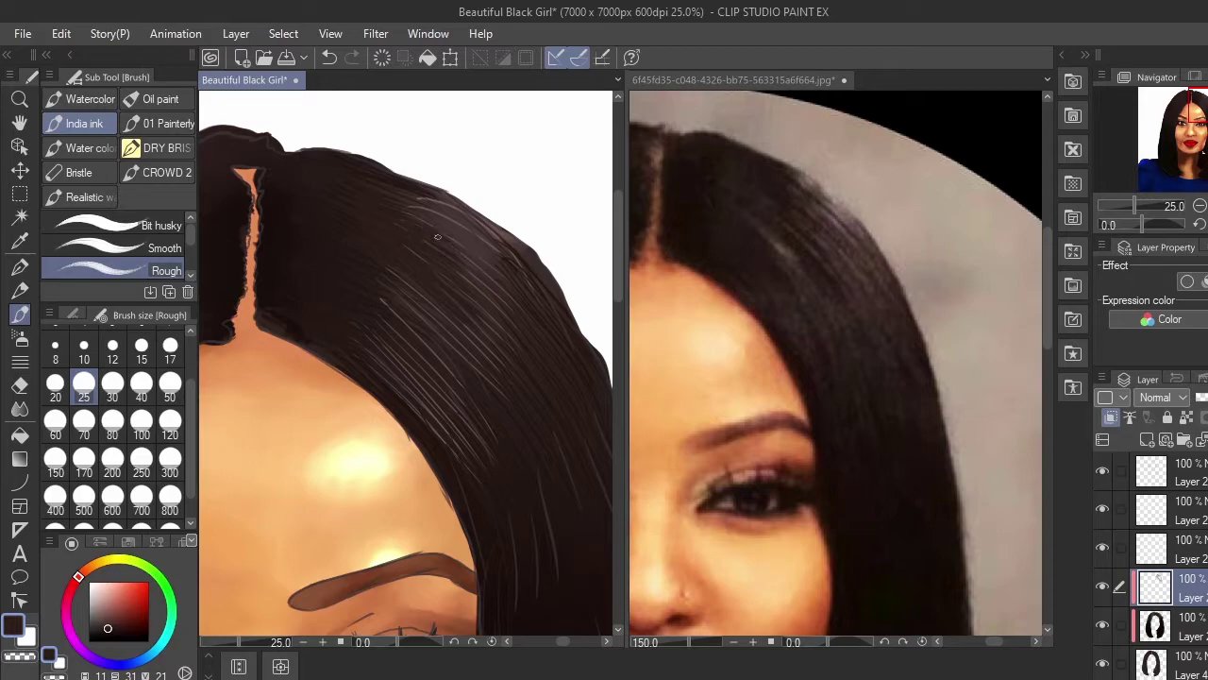
pyautogui.moveTo(400, 193); pyautogui.dragTo(469, 232)
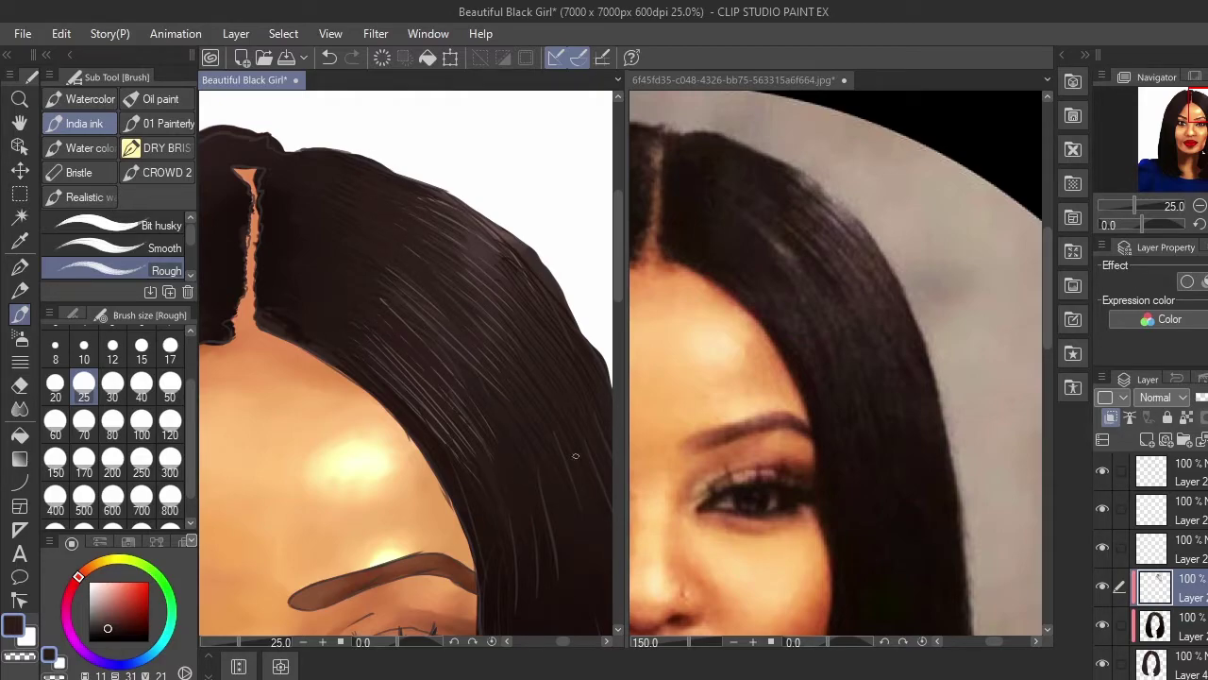
# Step: Draw dark strands on the right side of the parting in a tone sampled from the same area of the reference
pyautogui.moveTo(328, 308); pyautogui.dragTo(425, 384)
pyautogui.click(711, 167)
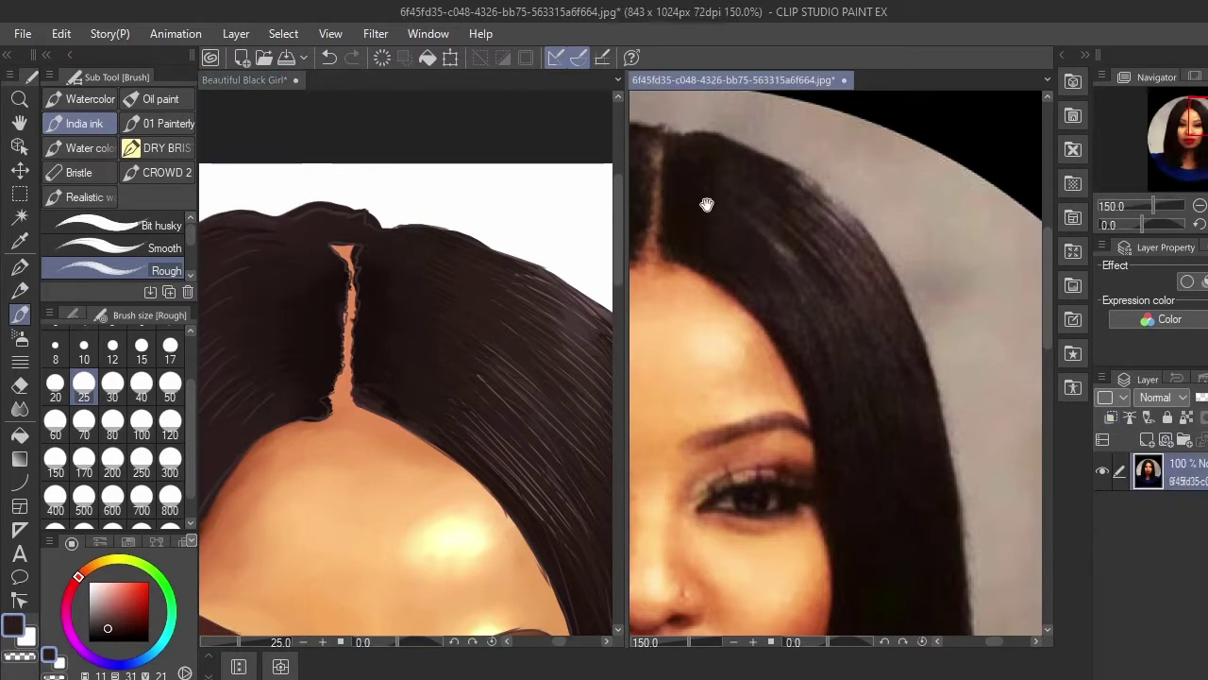
pyautogui.moveTo(712, 167); pyautogui.dragTo(827, 210)
pyautogui.keyDown('alt'); pyautogui.click(731, 224); pyautogui.keyUp('alt')
pyautogui.click(413, 376)
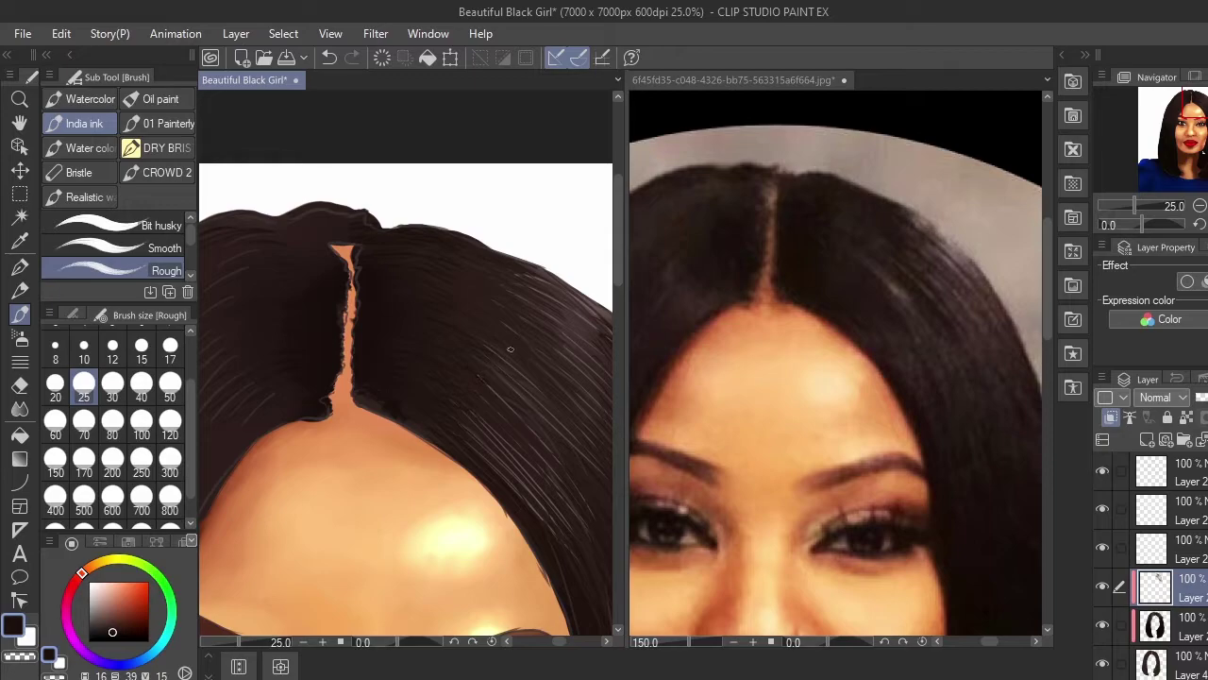
# Step: Cover the hair left of the parting and the left crown with fine strands in several dark tones sampled from the reference
pyautogui.moveTo(431, 253); pyautogui.dragTo(574, 291)
pyautogui.click(745, 276)
pyautogui.keyDown('alt'); pyautogui.click(748, 279); pyautogui.keyUp('alt')
pyautogui.click(302, 330)
pyautogui.moveTo(294, 354); pyautogui.dragTo(399, 317)
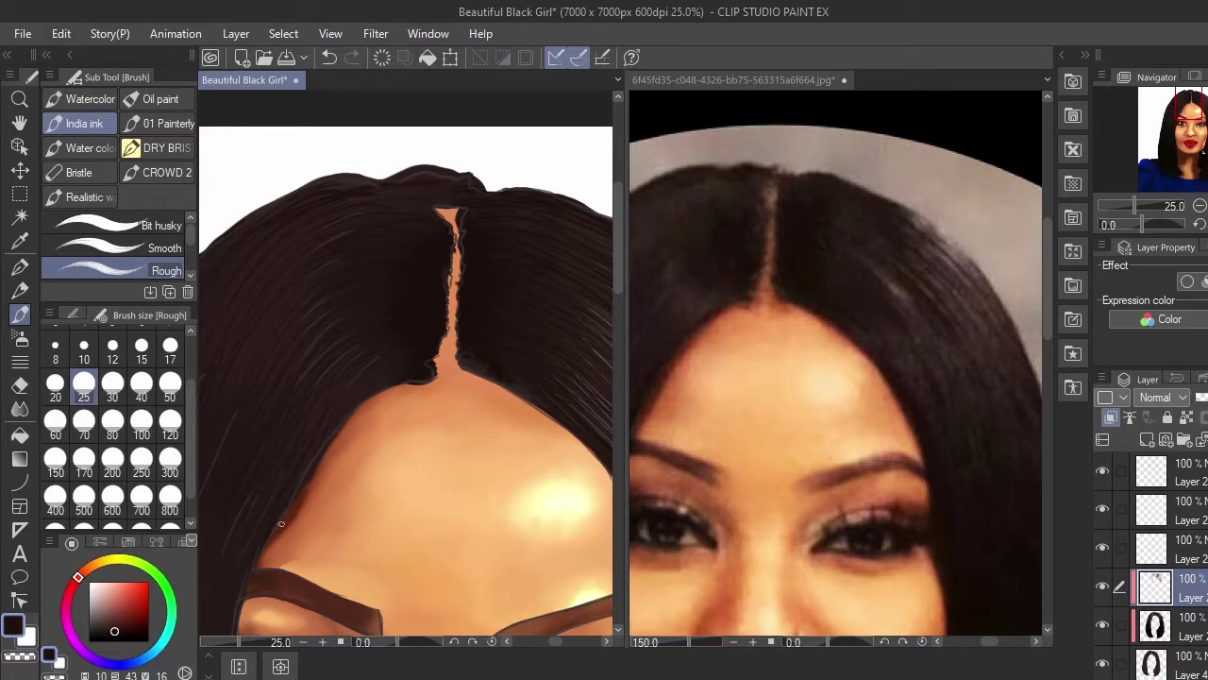
pyautogui.keyDown('alt'); pyautogui.click(682, 299); pyautogui.keyUp('alt')
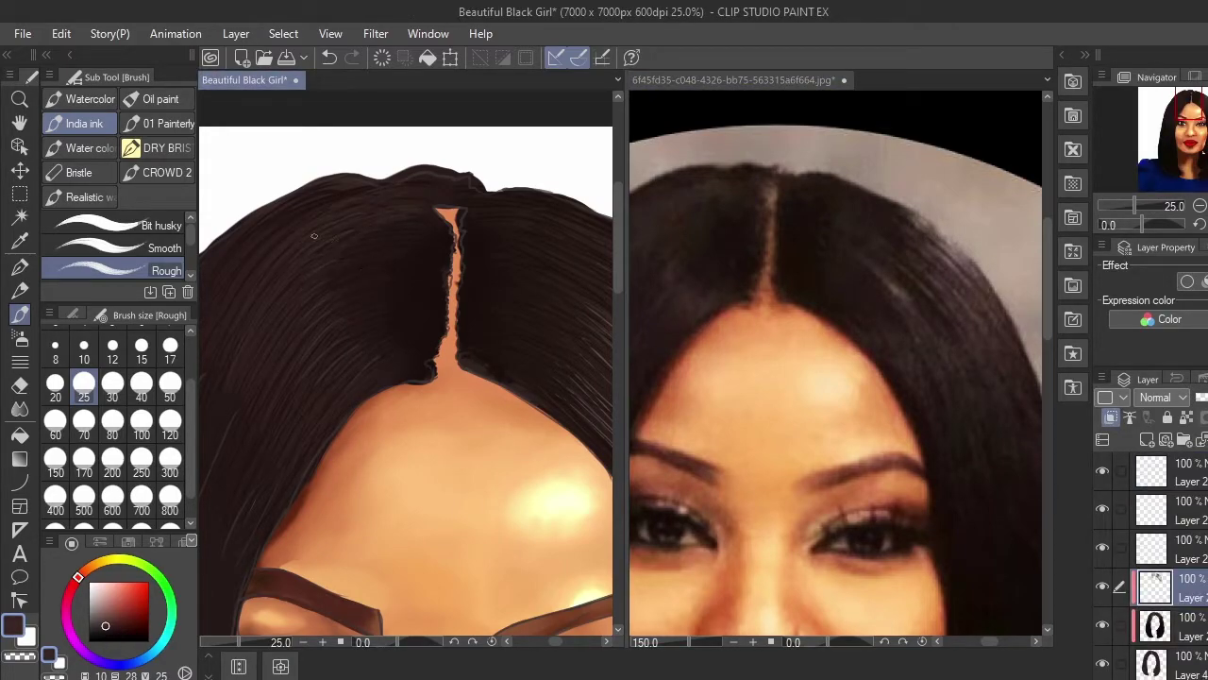
pyautogui.keyDown('alt'); pyautogui.click(648, 386); pyautogui.keyUp('alt')
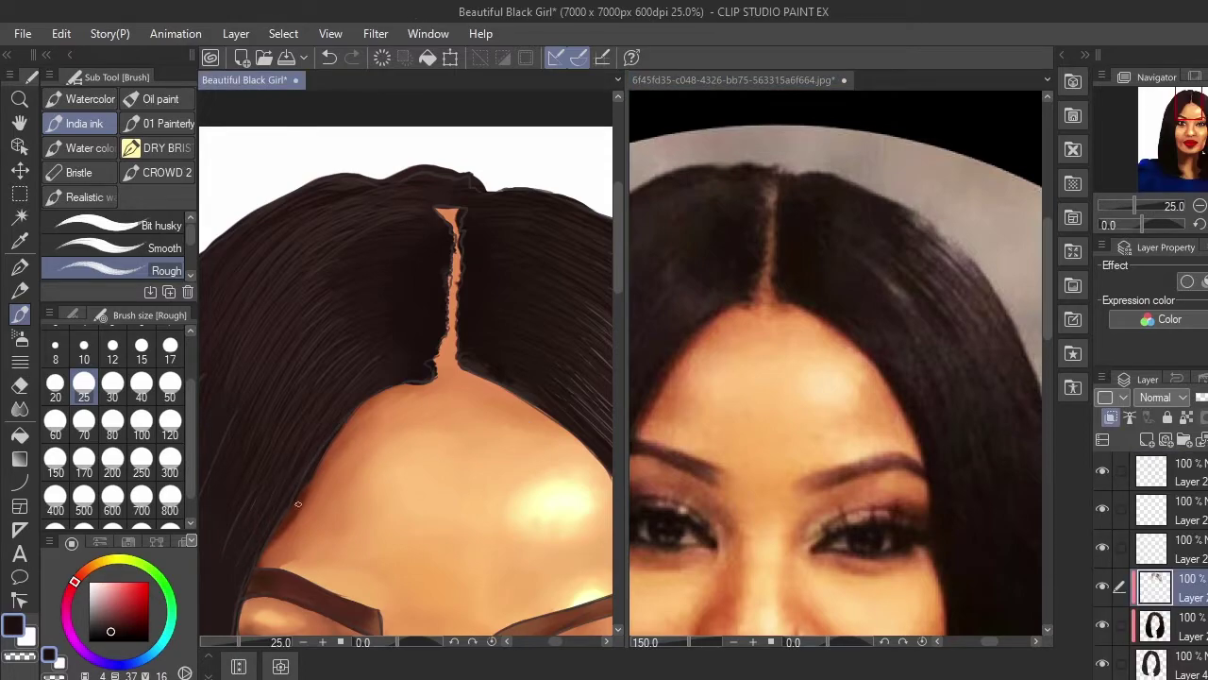
# Step: Draw fine strands over the left side of the hair beside the forehead and eye in dark tones sampled from the reference
pyautogui.moveTo(313, 429); pyautogui.dragTo(531, 227)
pyautogui.moveTo(660, 415); pyautogui.dragTo(826, 317)
pyautogui.keyDown('alt'); pyautogui.click(794, 238); pyautogui.keyUp('alt')
pyautogui.click(382, 335)
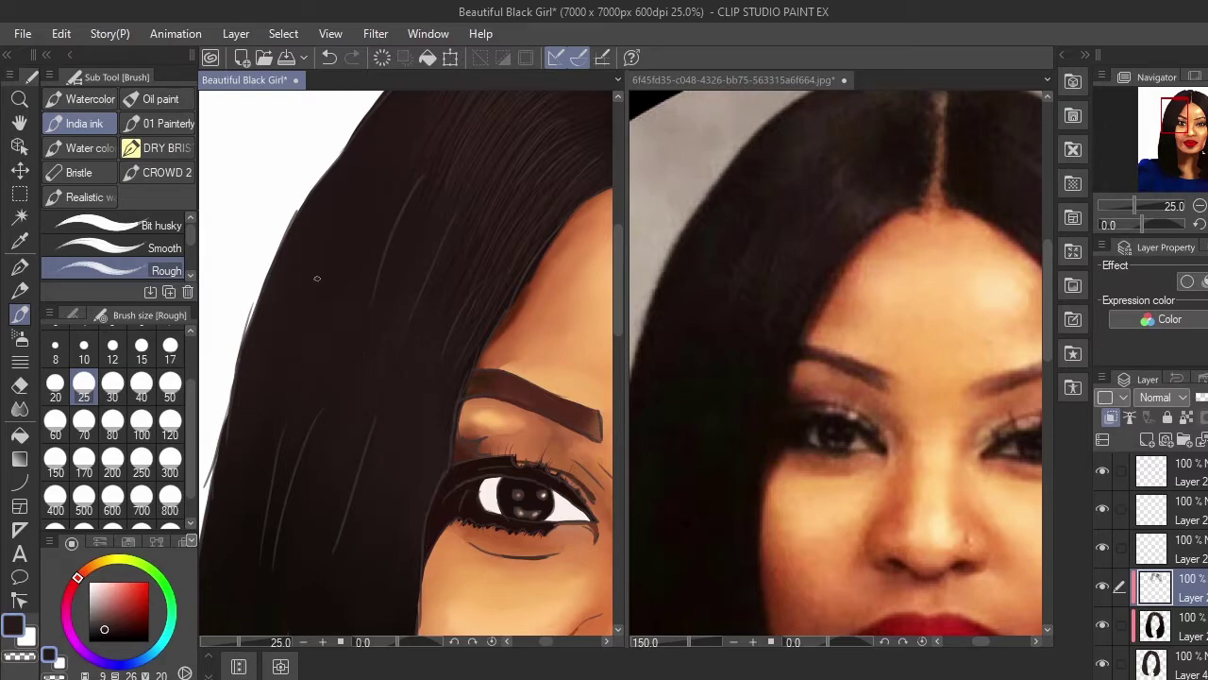
pyautogui.keyDown('alt'); pyautogui.click(799, 205); pyautogui.keyUp('alt')
pyautogui.click(396, 349)
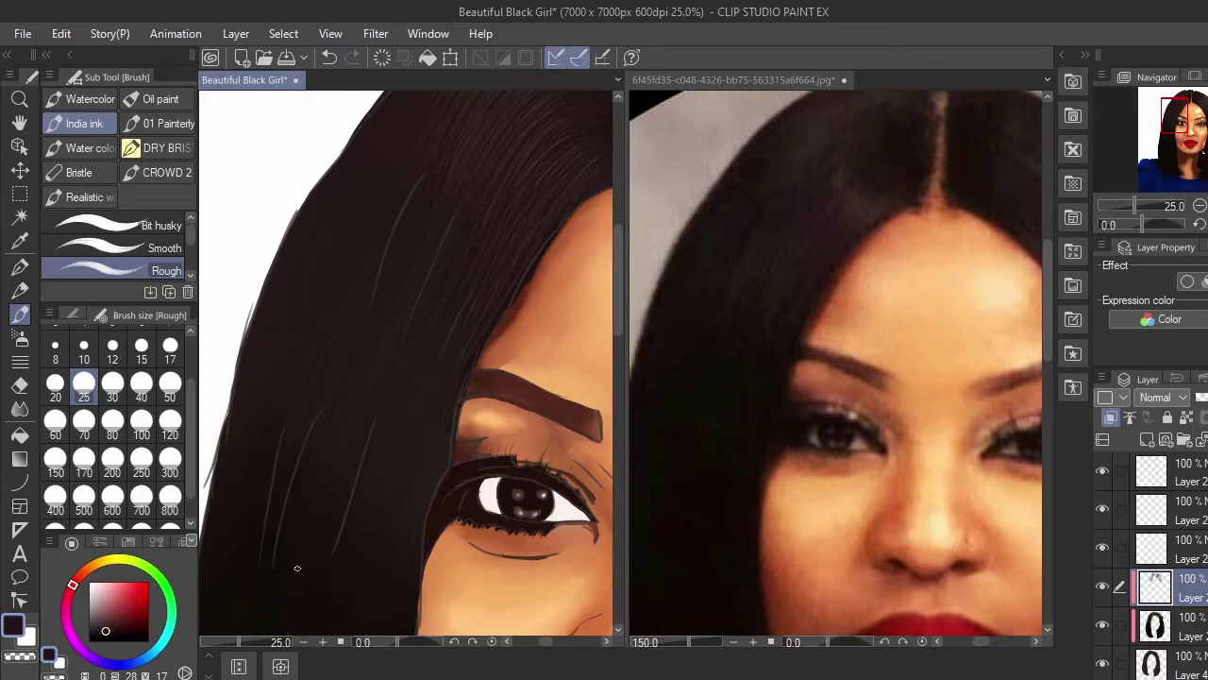
# Step: Extend the dark strands down the left hair length beside the cheek and jaw in near-black tones sampled from the reference
pyautogui.keyDown('alt'); pyautogui.click(715, 483); pyautogui.keyUp('alt')
pyautogui.moveTo(415, 529); pyautogui.dragTo(457, 236)
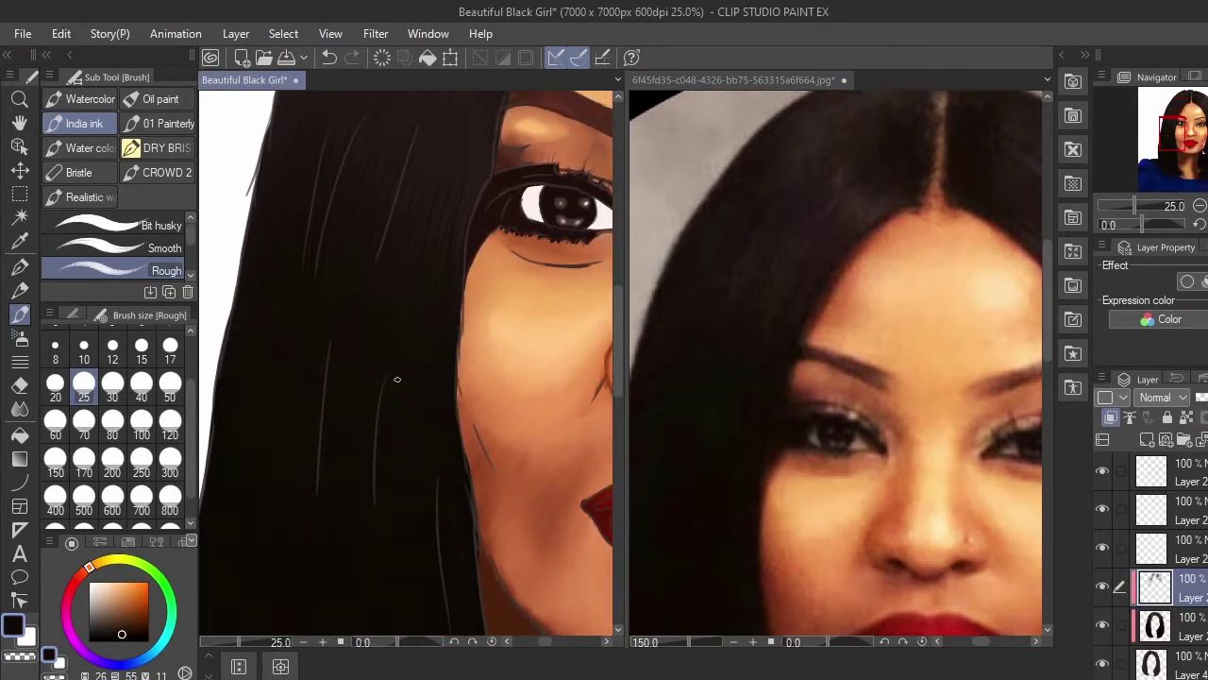
pyautogui.keyDown('alt'); pyautogui.click(726, 514); pyautogui.keyUp('alt')
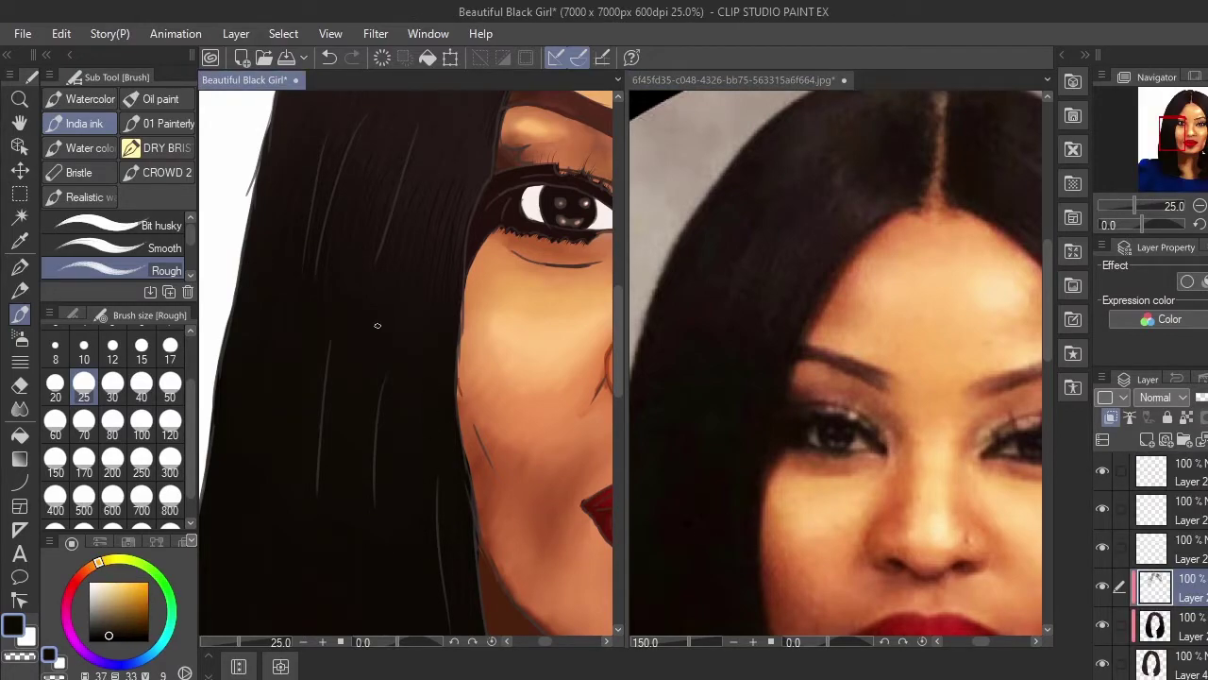
pyautogui.moveTo(679, 579)
pyautogui.mouseDown()
pyautogui.moveTo(828, 351)
pyautogui.moveTo(792, 336)
pyautogui.mouseUp()
pyautogui.moveTo(369, 523); pyautogui.dragTo(409, 339)
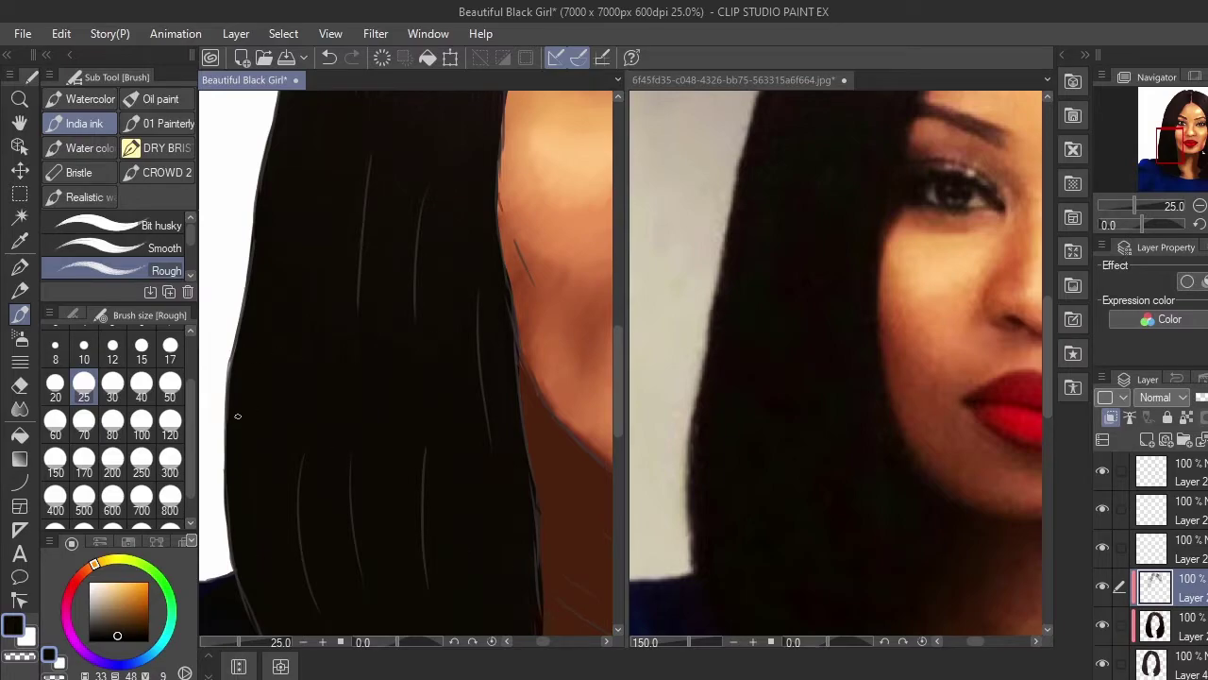
pyautogui.scroll(-3, 844, 406)
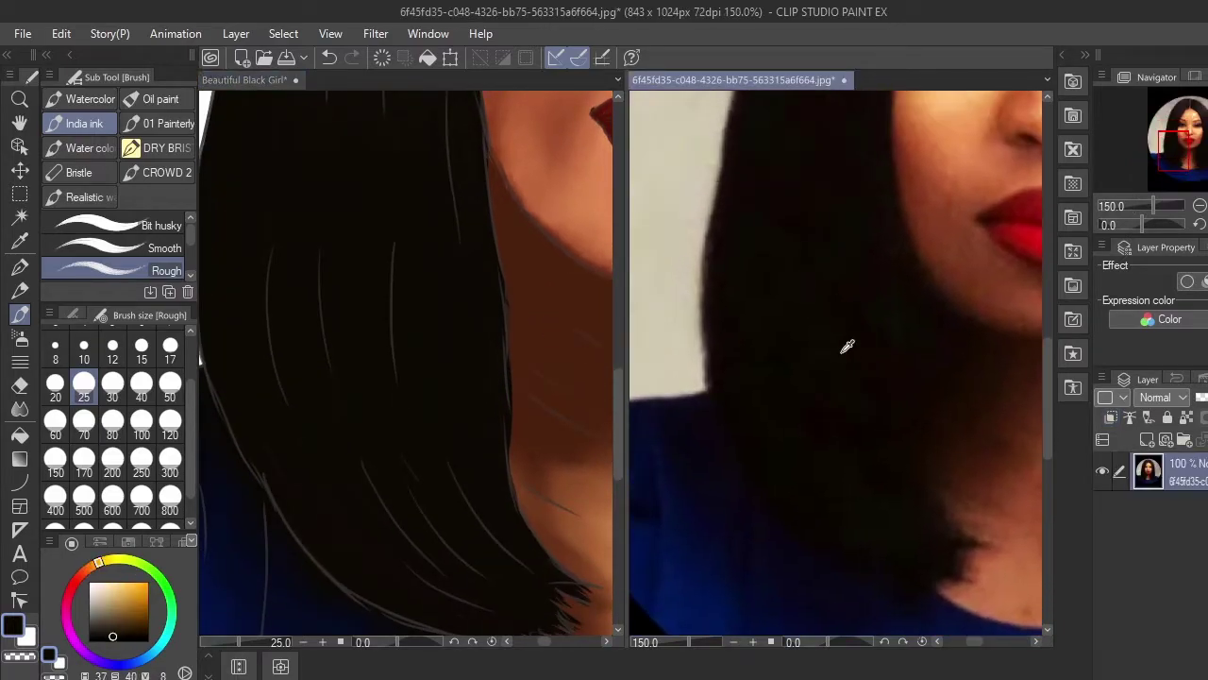
# Step: Clip the empty layer above the strand layer to the hair and set its blending mode to Glow dodge
pyautogui.click(396, 441)
pyautogui.click(1200, 557)
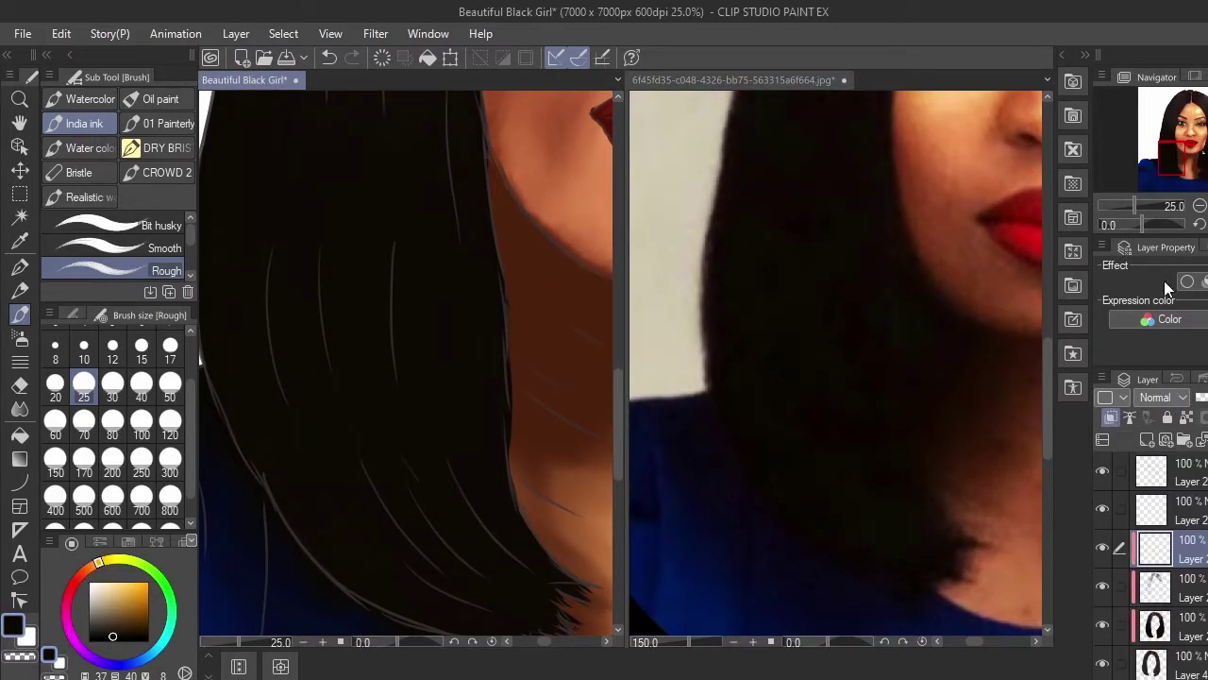
pyautogui.click(1164, 186)
# Step: Add glowing strands to the left crown in a brown tone sampled from the reference and soften them with a size 300 Blend tool
pyautogui.moveTo(450, 244); pyautogui.dragTo(436, 605)
pyautogui.moveTo(443, 328); pyautogui.dragTo(377, 604)
pyautogui.click(733, 80)
pyautogui.moveTo(850, 189); pyautogui.dragTo(774, 567)
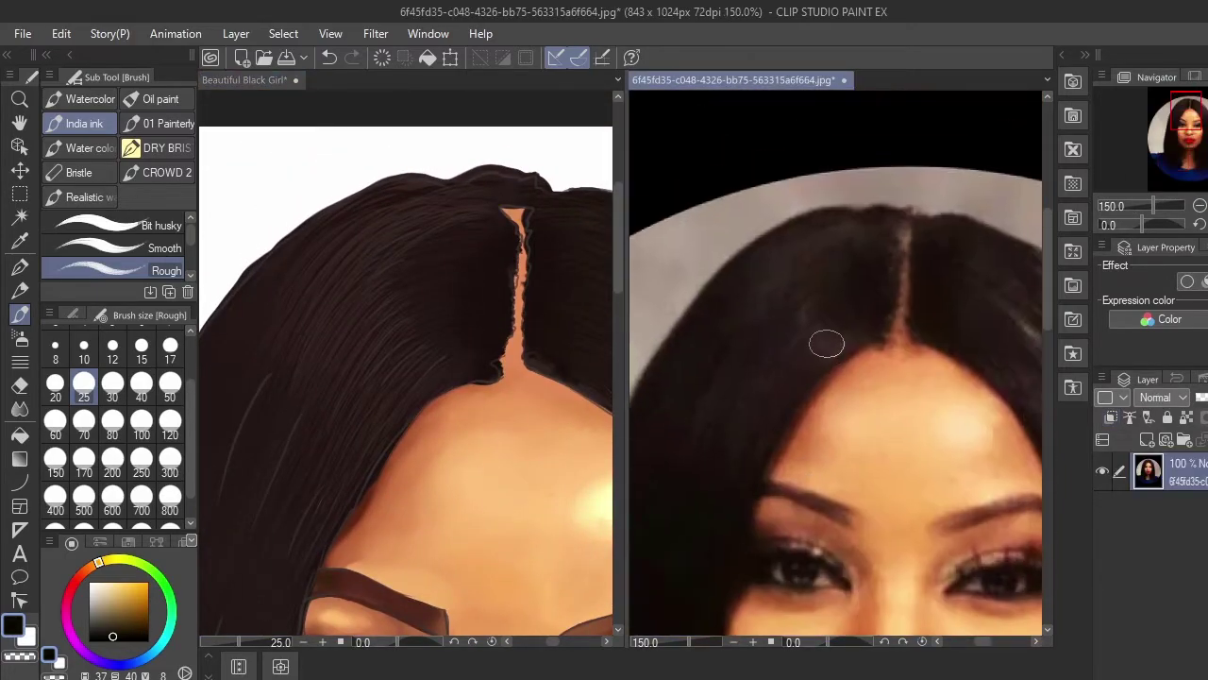
pyautogui.keyDown('alt'); pyautogui.click(831, 334); pyautogui.keyUp('alt')
pyautogui.click(250, 80)
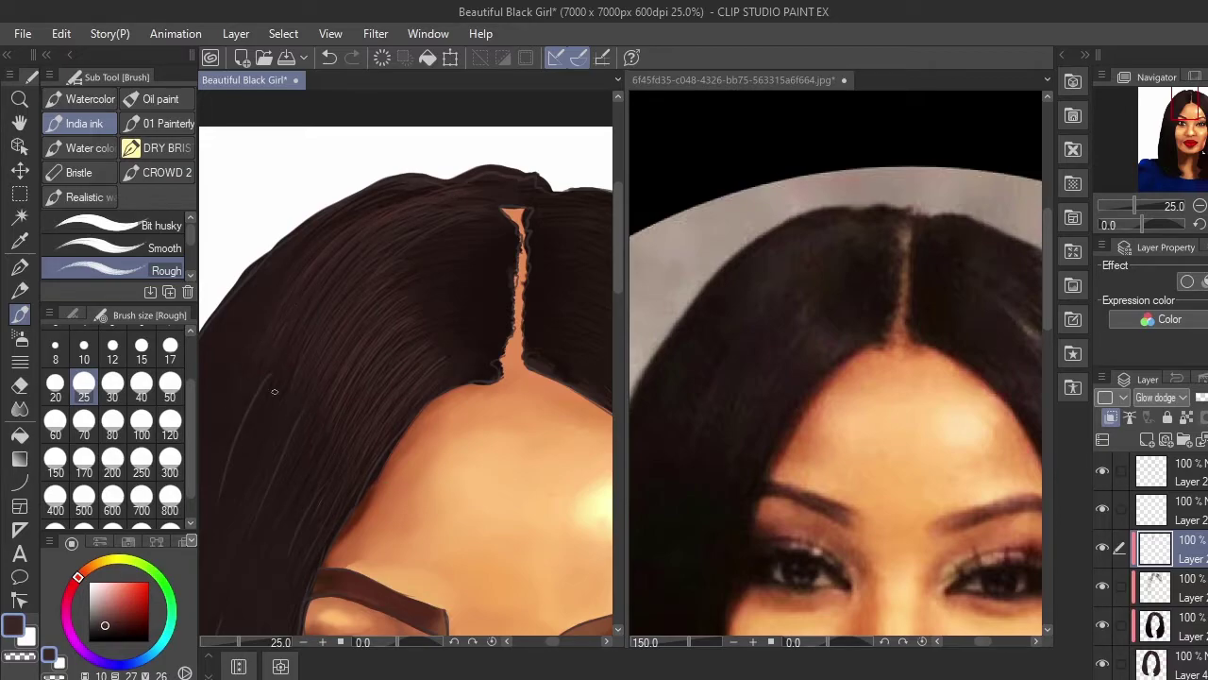
pyautogui.click(20, 409)
pyautogui.click(170, 461)
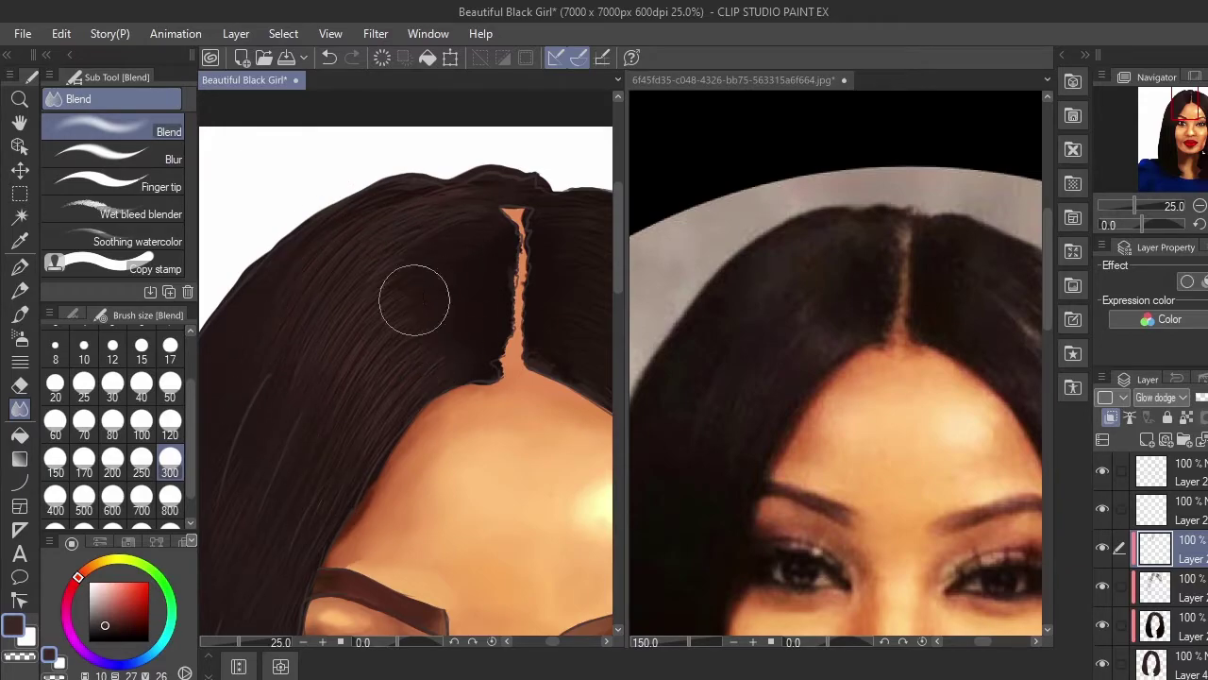
# Step: Blend the strands on the strand layer below, across the left side of the hair and the right crown
pyautogui.click(1187, 587)
pyautogui.moveTo(229, 614); pyautogui.dragTo(406, 360)
pyautogui.moveTo(389, 503); pyautogui.dragTo(377, 462)
pyautogui.moveTo(743, 564); pyautogui.dragTo(511, 531)
pyautogui.click(484, 140)
pyautogui.moveTo(595, 201); pyautogui.dragTo(461, 435)
pyautogui.click(1170, 589)
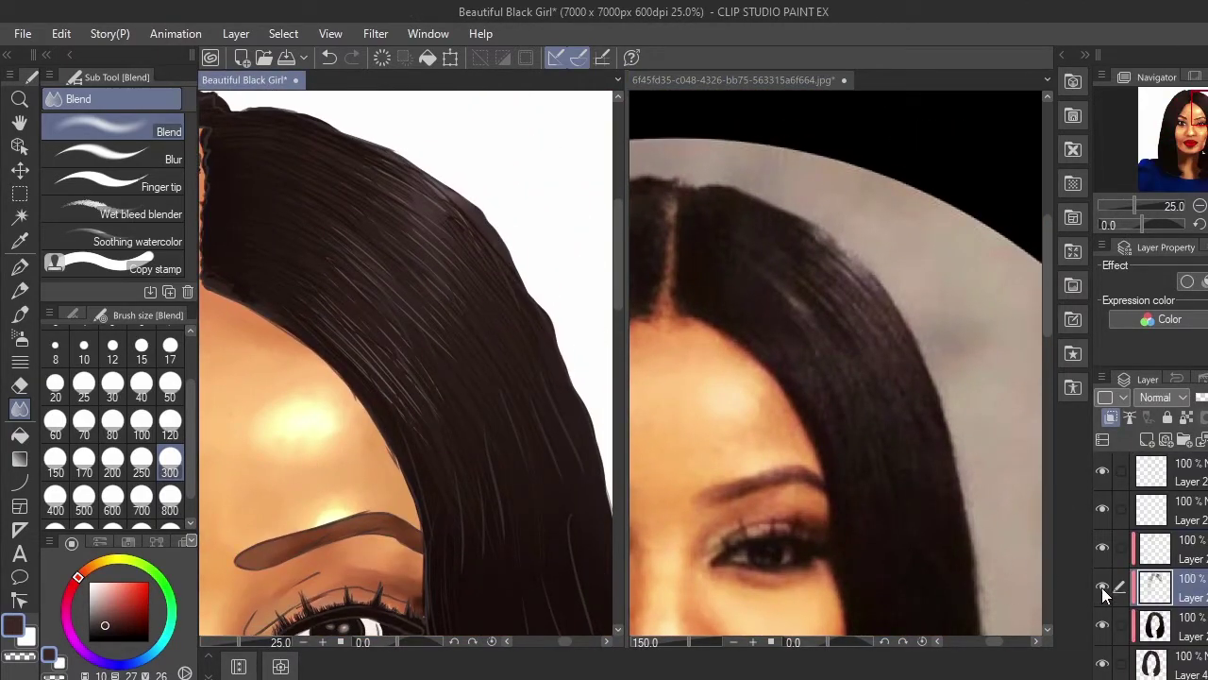
pyautogui.moveTo(439, 222)
pyautogui.mouseDown()
pyautogui.moveTo(510, 264)
pyautogui.moveTo(422, 241)
pyautogui.mouseUp()
pyautogui.moveTo(598, 491)
pyautogui.mouseDown()
pyautogui.moveTo(513, 327)
pyautogui.moveTo(564, 519)
pyautogui.mouseUp()
# Step: On the Glow dodge layer, draw highlight strands over the right crown and beside the eye in a lighter tone sampled from the reference
pyautogui.click(1170, 550)
pyautogui.keyDown('alt'); pyautogui.click(910, 325); pyautogui.keyUp('alt')
pyautogui.click(19, 315)
pyautogui.click(525, 307)
pyautogui.moveTo(524, 307)
pyautogui.mouseDown()
pyautogui.moveTo(423, 220)
pyautogui.moveTo(455, 278)
pyautogui.mouseUp()
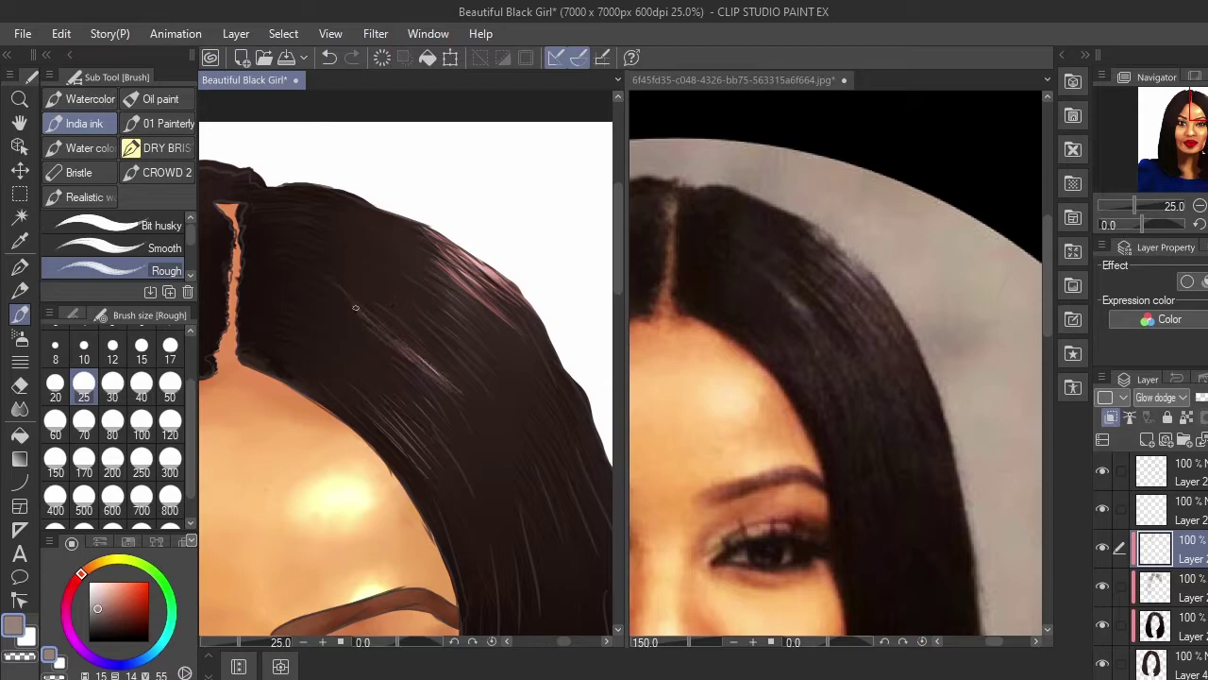
pyautogui.moveTo(387, 351); pyautogui.dragTo(467, 444)
pyautogui.moveTo(378, 416); pyautogui.dragTo(451, 502)
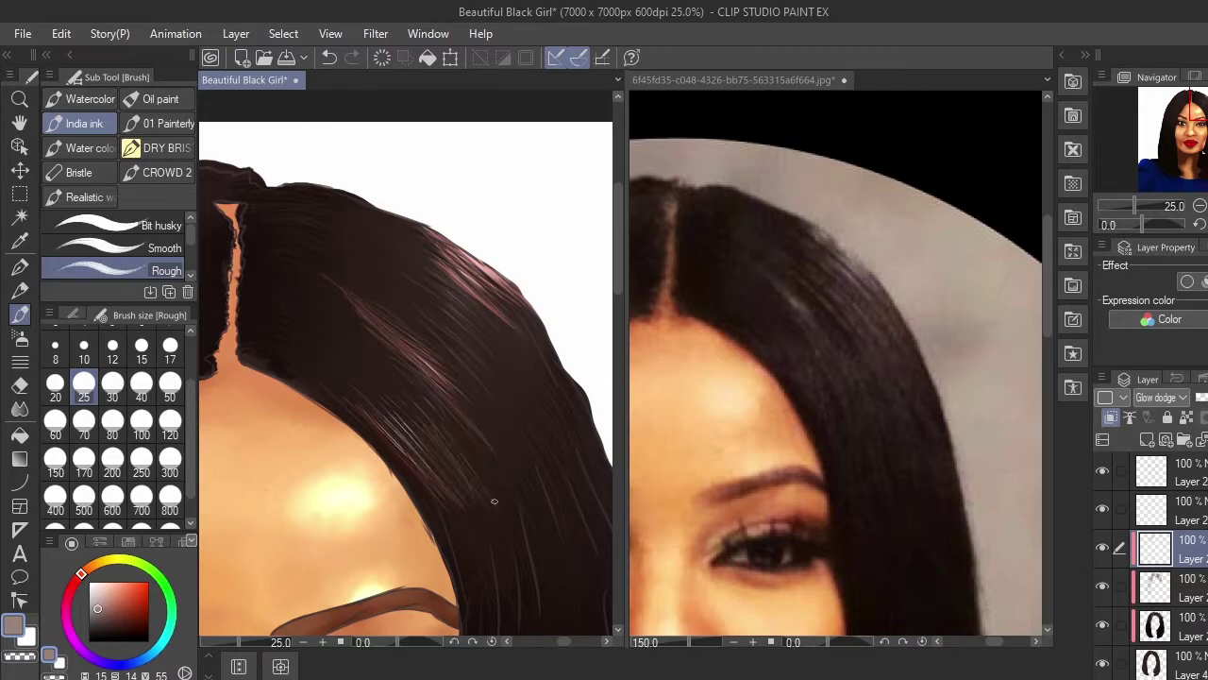
pyautogui.moveTo(581, 482); pyautogui.dragTo(489, 373)
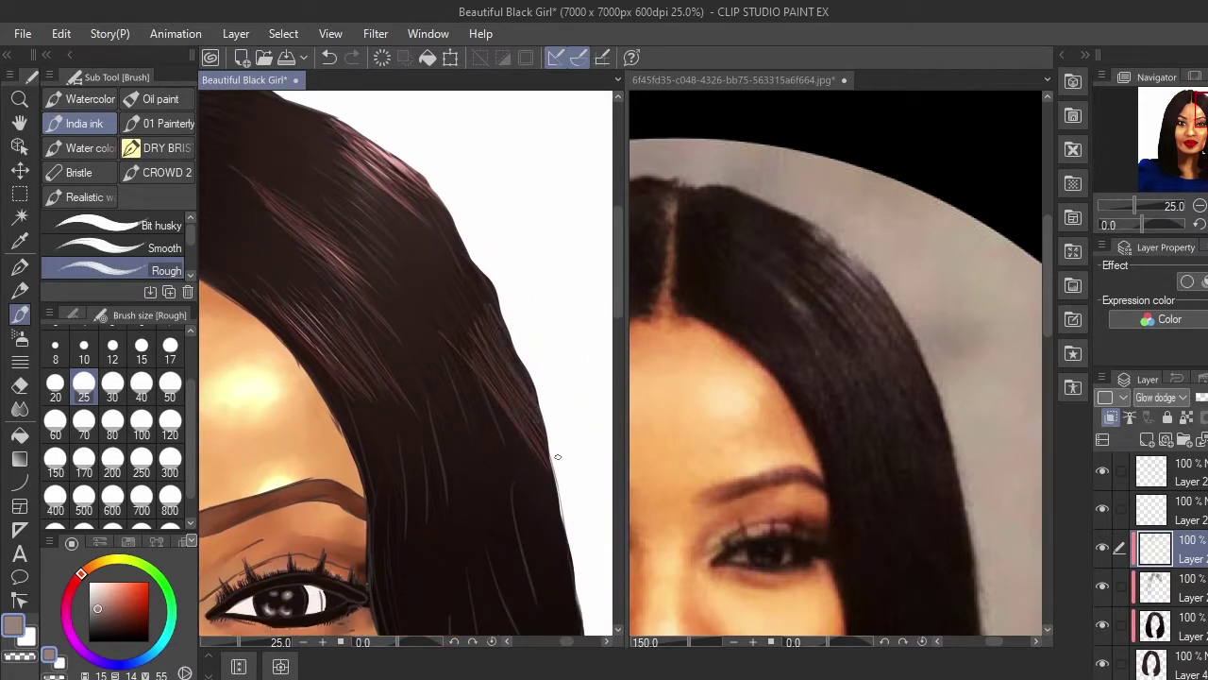
pyautogui.scroll(-3, 536, 424)
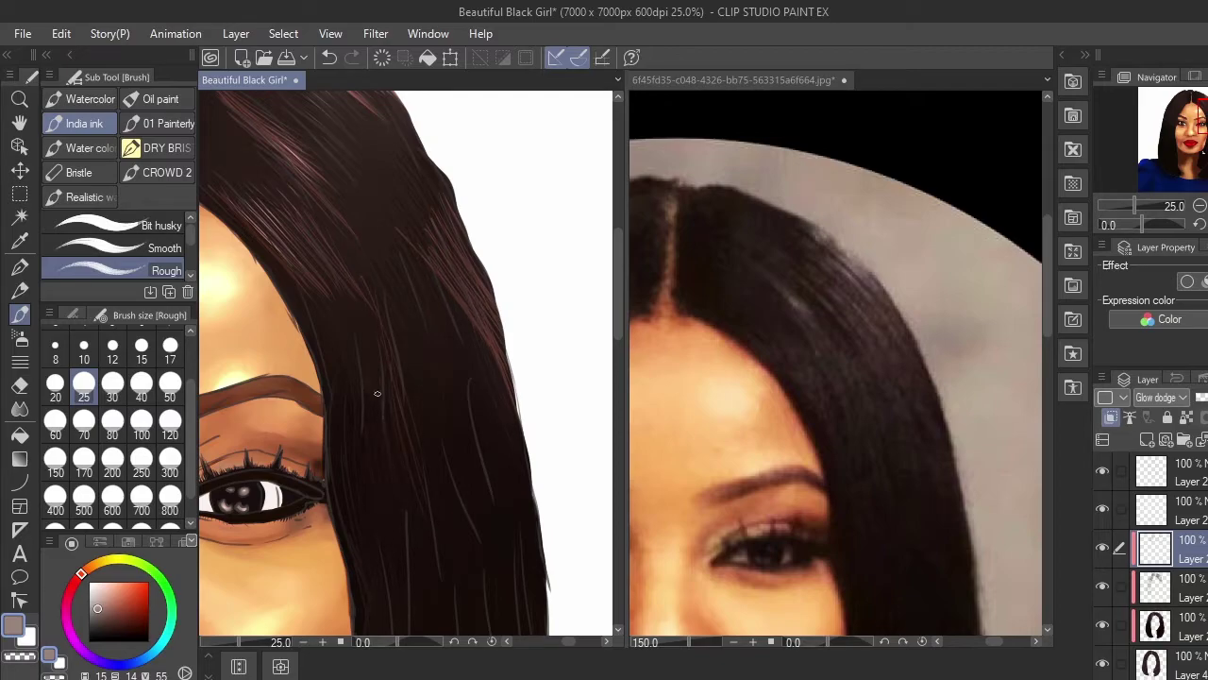
# Step: Draw subtle strands down the right hair length to its ends in a near-black tone sampled from the reference
pyautogui.moveTo(869, 534); pyautogui.dragTo(797, 235)
pyautogui.keyDown('alt'); pyautogui.click(831, 312); pyautogui.keyUp('alt')
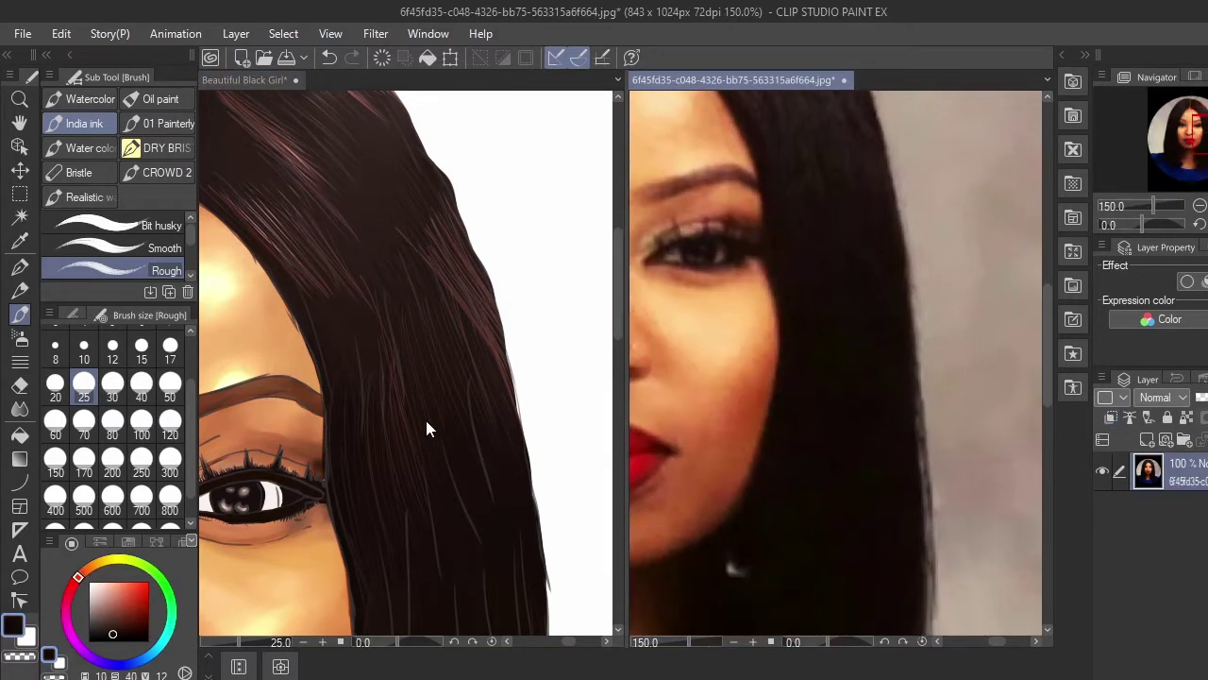
pyautogui.moveTo(451, 447); pyautogui.dragTo(434, 261)
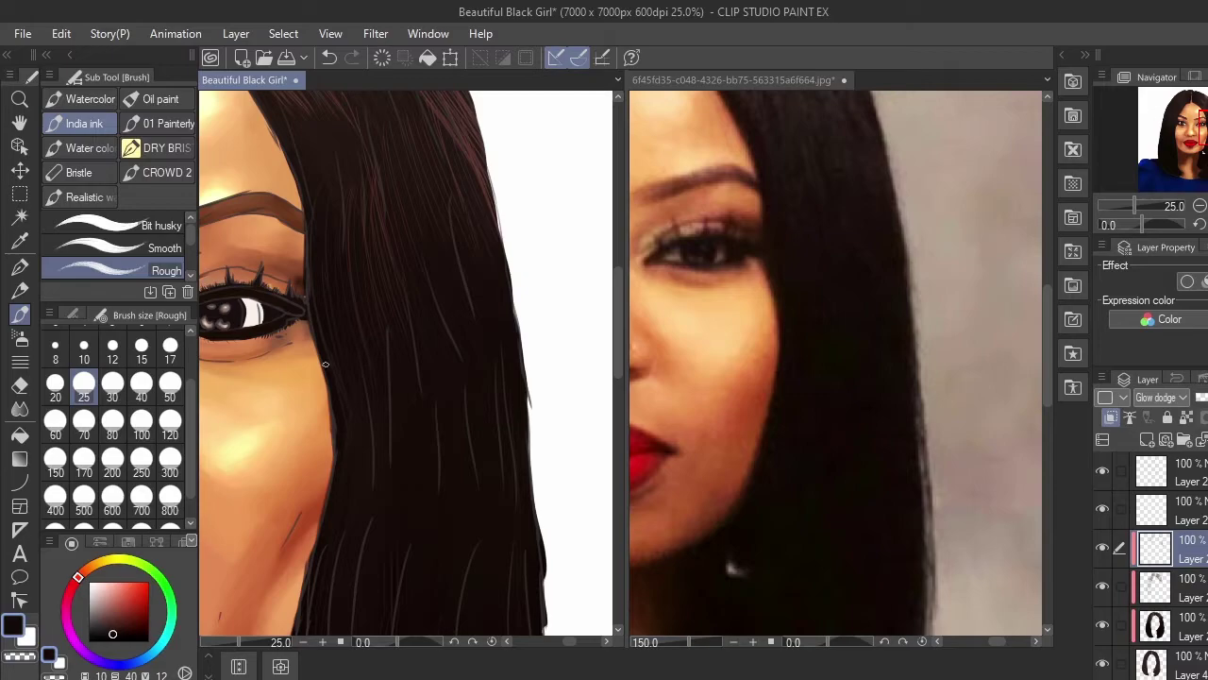
pyautogui.scroll(-3, 525, 381)
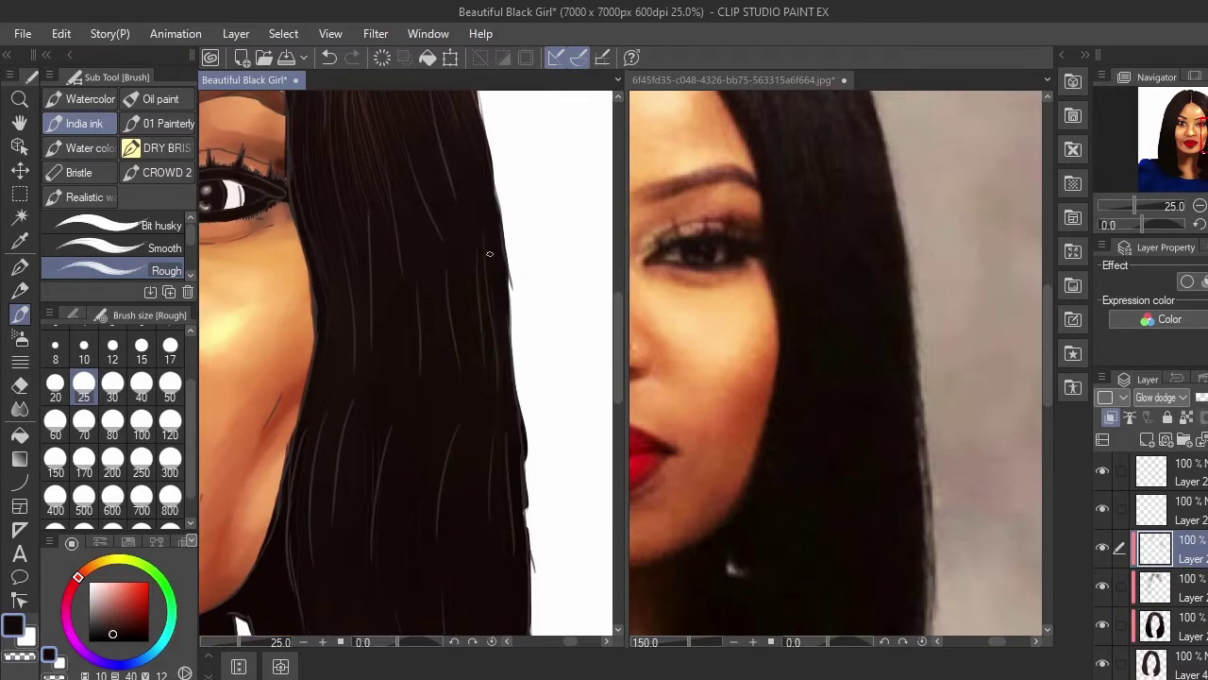
pyautogui.scroll(-2, 485, 445)
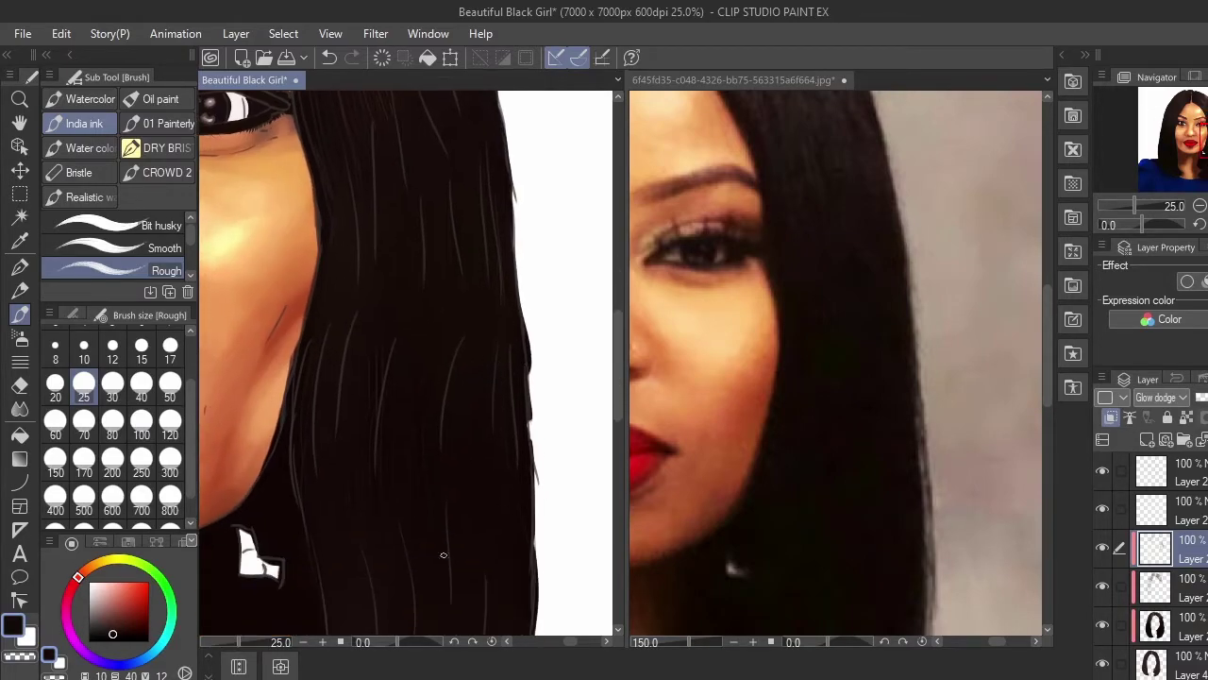
pyautogui.scroll(-5, 862, 412)
pyautogui.scroll(-6, 451, 397)
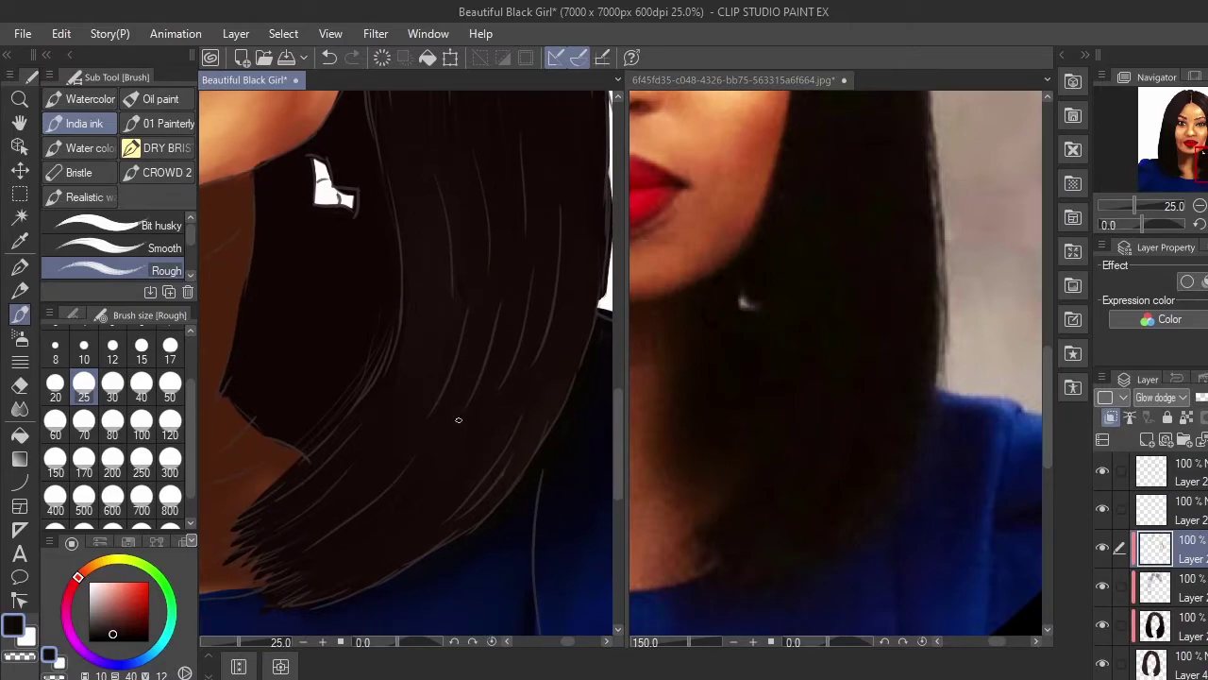
# Step: Blend the glow strands from the right crown down the right hair length
pyautogui.scroll(8, 440, 408)
pyautogui.press('j')
pyautogui.scroll(6, 850, 327)
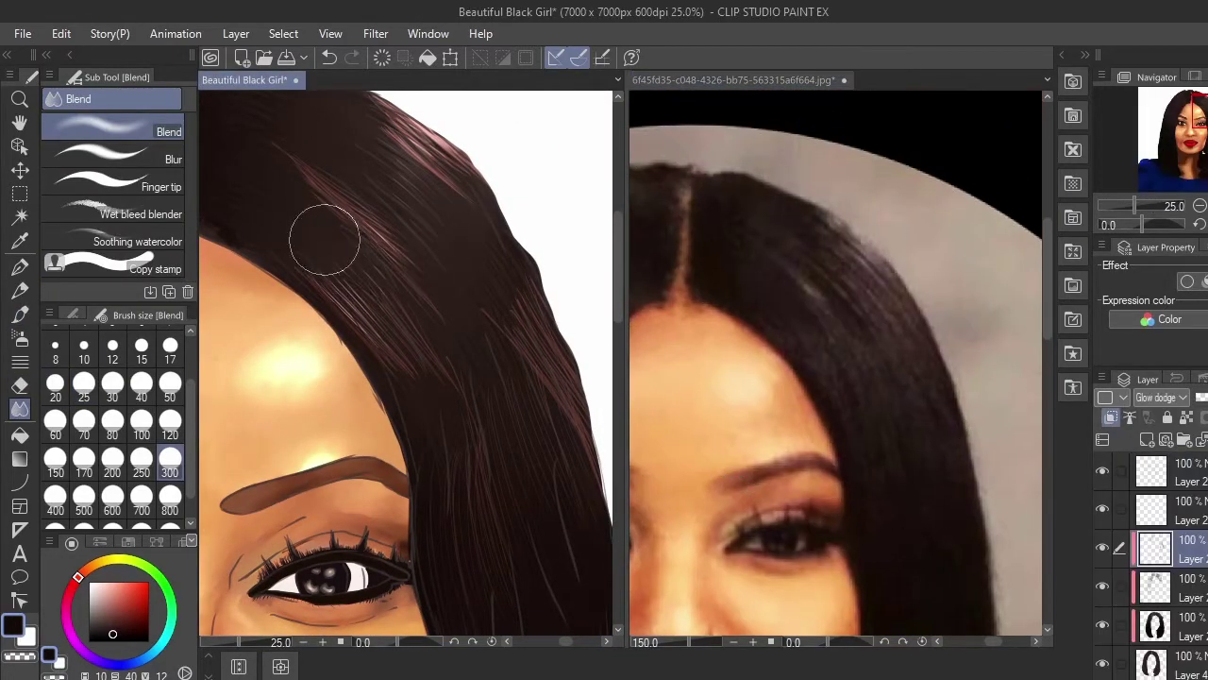
pyautogui.scroll(-5, 424, 318)
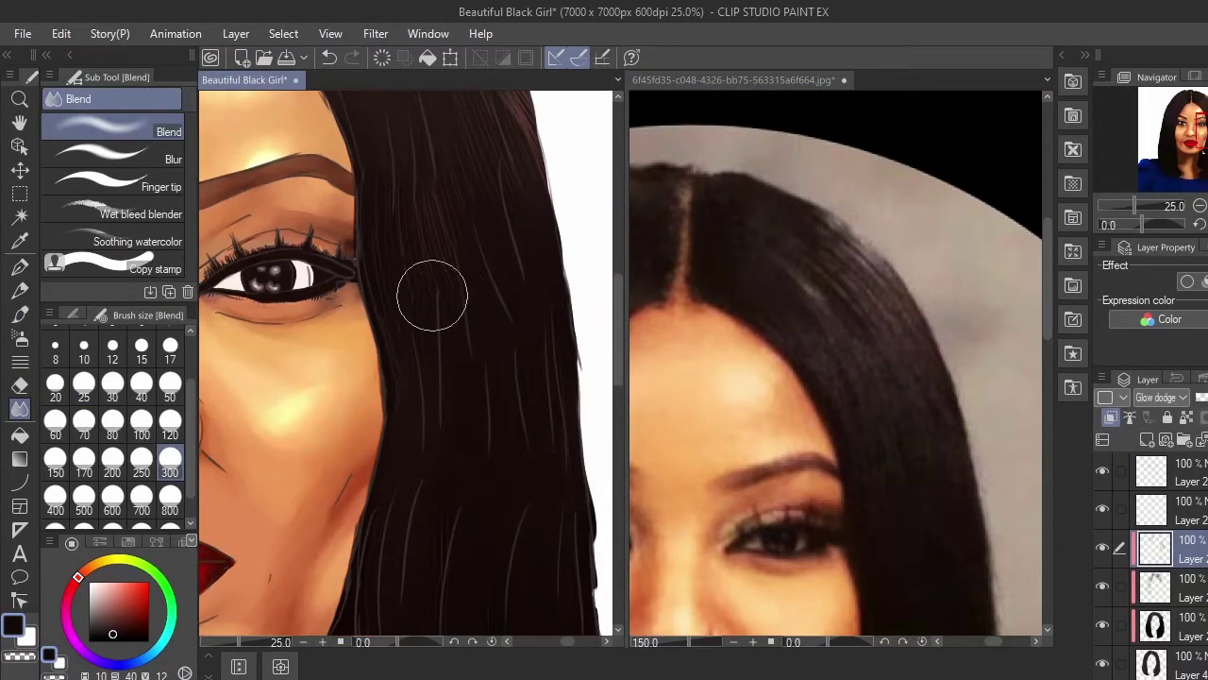
pyautogui.scroll(-4, 461, 390)
pyautogui.scroll(10, 463, 296)
pyautogui.moveTo(427, 289); pyautogui.dragTo(427, 282)
# Step: Add an empty layer below the hair layers and set the Rough brush to size 150
pyautogui.hotkey('ctrl', '0')
pyautogui.scroll(-3, 1192, 604)
pyautogui.click(1194, 604)
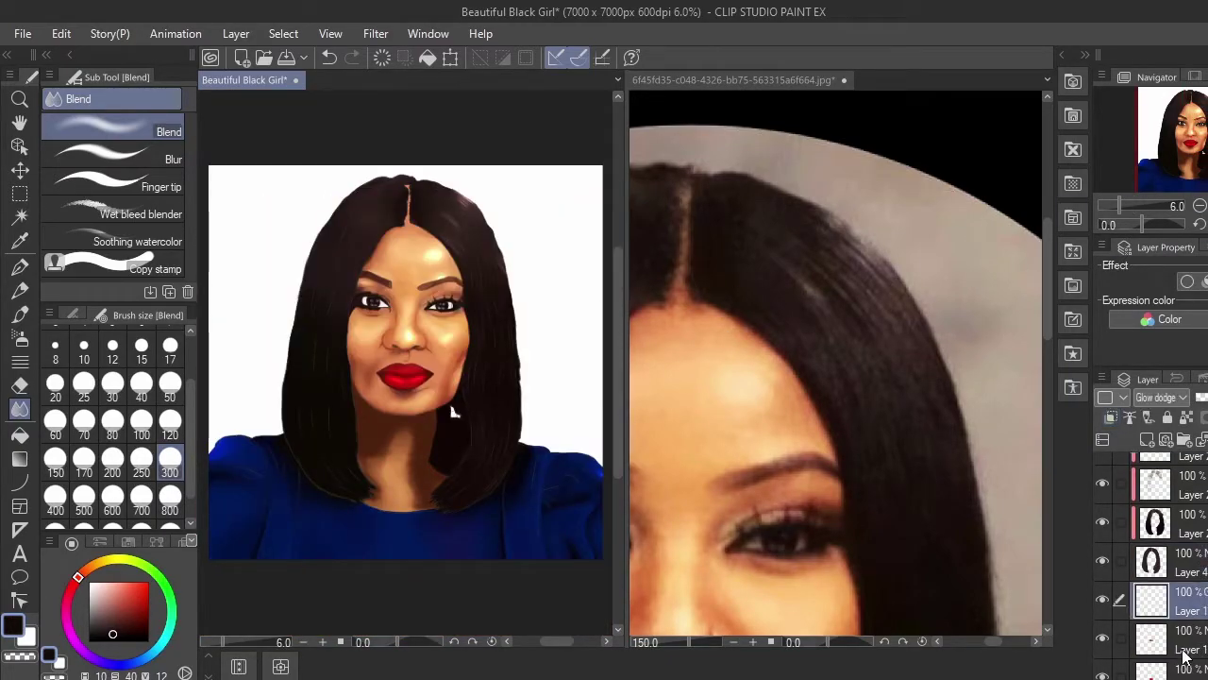
pyautogui.hotkey('ctrl', '+')
pyautogui.hotkey('ctrl', '+')
pyautogui.click(21, 316)
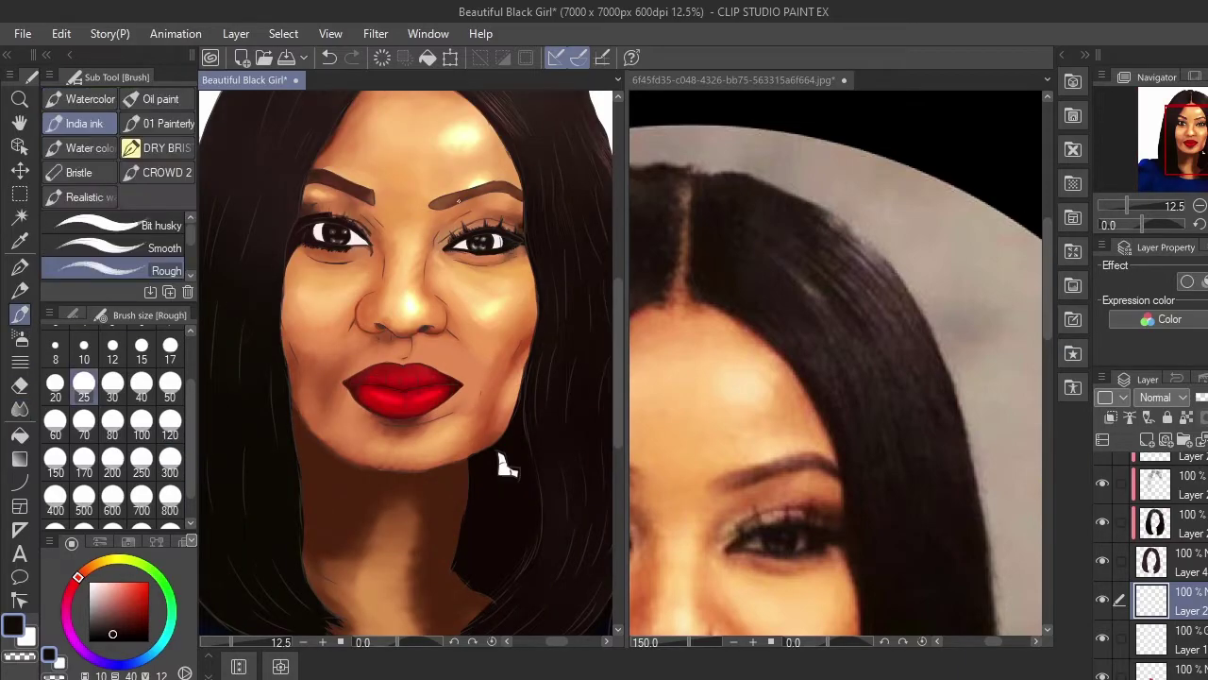
pyautogui.moveTo(563, 126); pyautogui.dragTo(511, 288)
pyautogui.click(55, 460)
# Step: Paint dark strokes along the edges of the right-side hair on the new layer, undoing the unwanted strokes
pyautogui.scroll(2, 477, 203)
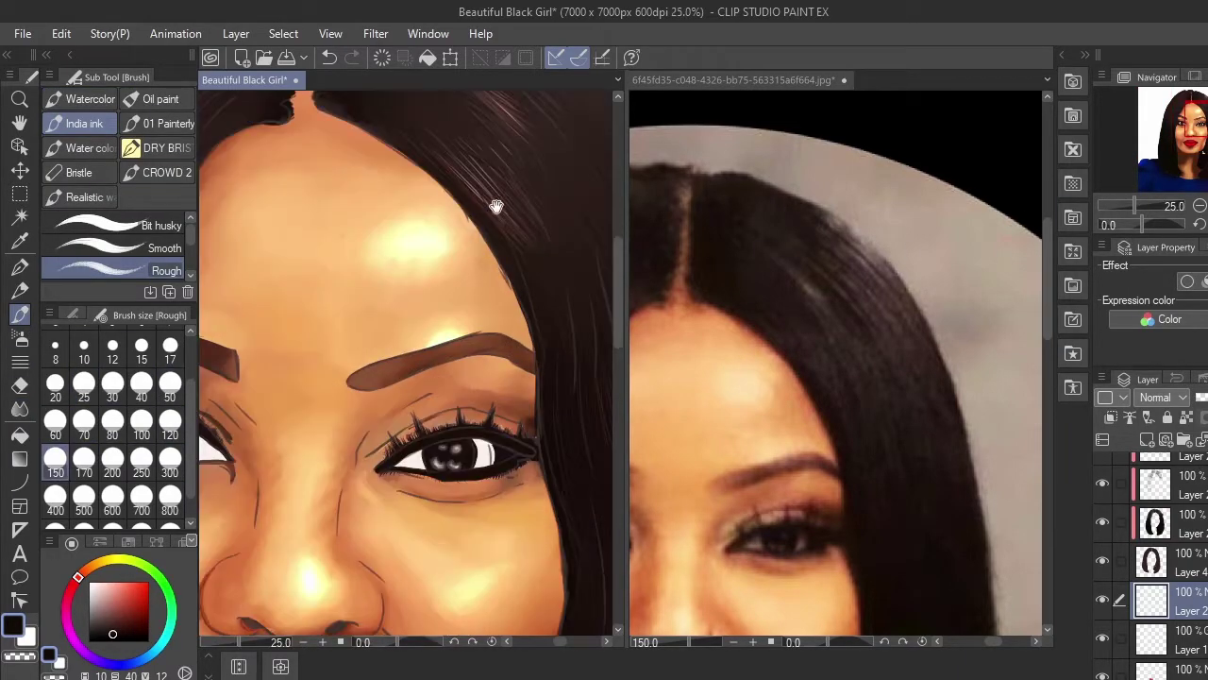
pyautogui.moveTo(437, 223); pyautogui.dragTo(529, 450)
pyautogui.moveTo(472, 317); pyautogui.dragTo(415, 186)
pyautogui.moveTo(458, 229); pyautogui.dragTo(500, 415)
pyautogui.moveTo(492, 374)
pyautogui.mouseDown()
pyautogui.moveTo(446, 222)
pyautogui.moveTo(493, 500)
pyautogui.mouseUp()
pyautogui.scroll(-3, 467, 289)
pyautogui.scroll(-4, 477, 226)
pyautogui.moveTo(443, 427); pyautogui.dragTo(427, 279)
pyautogui.moveTo(478, 247); pyautogui.dragTo(484, 455)
pyautogui.moveTo(493, 312); pyautogui.dragTo(493, 402)
pyautogui.click(328, 58)
pyautogui.click(328, 58)
pyautogui.moveTo(479, 281); pyautogui.dragTo(477, 453)
# Step: Paint dark strokes along the outer edge of the left-side hair to smooth and fill out its silhouette
pyautogui.moveTo(371, 613); pyautogui.dragTo(393, 458)
pyautogui.moveTo(356, 344)
pyautogui.mouseDown()
pyautogui.moveTo(482, 402)
pyautogui.moveTo(547, 373)
pyautogui.mouseUp()
pyautogui.moveTo(274, 368); pyautogui.dragTo(501, 352)
pyautogui.scroll(3, 397, 320)
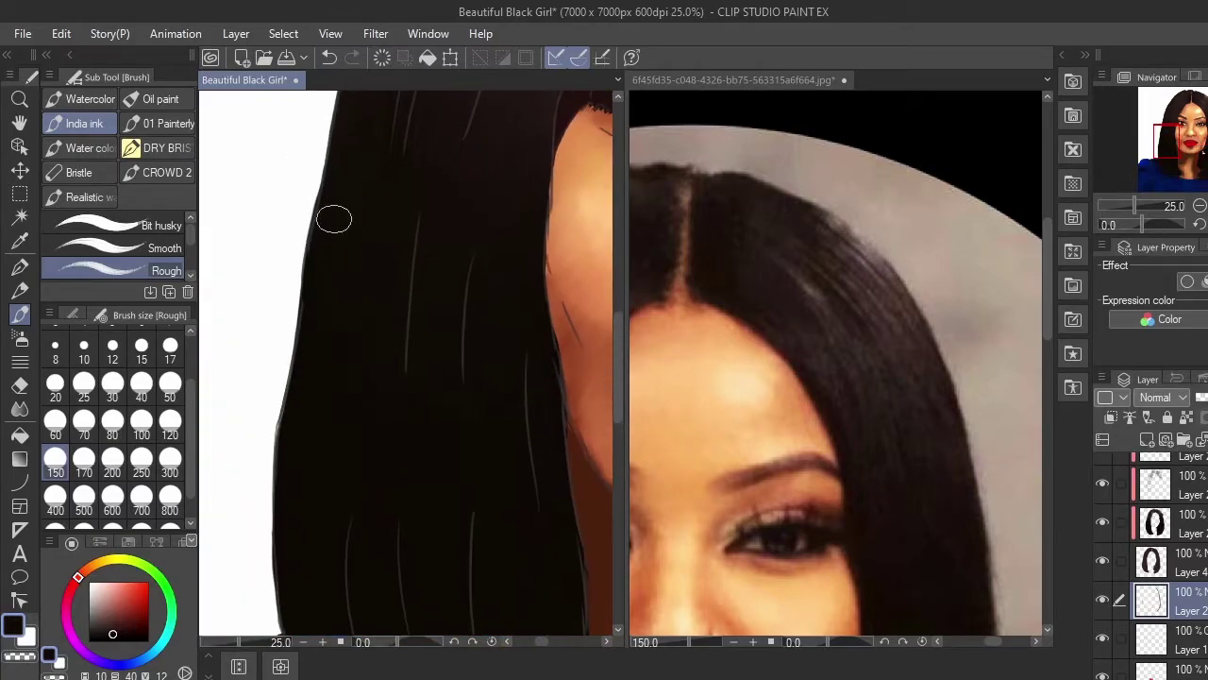
pyautogui.scroll(4, 324, 288)
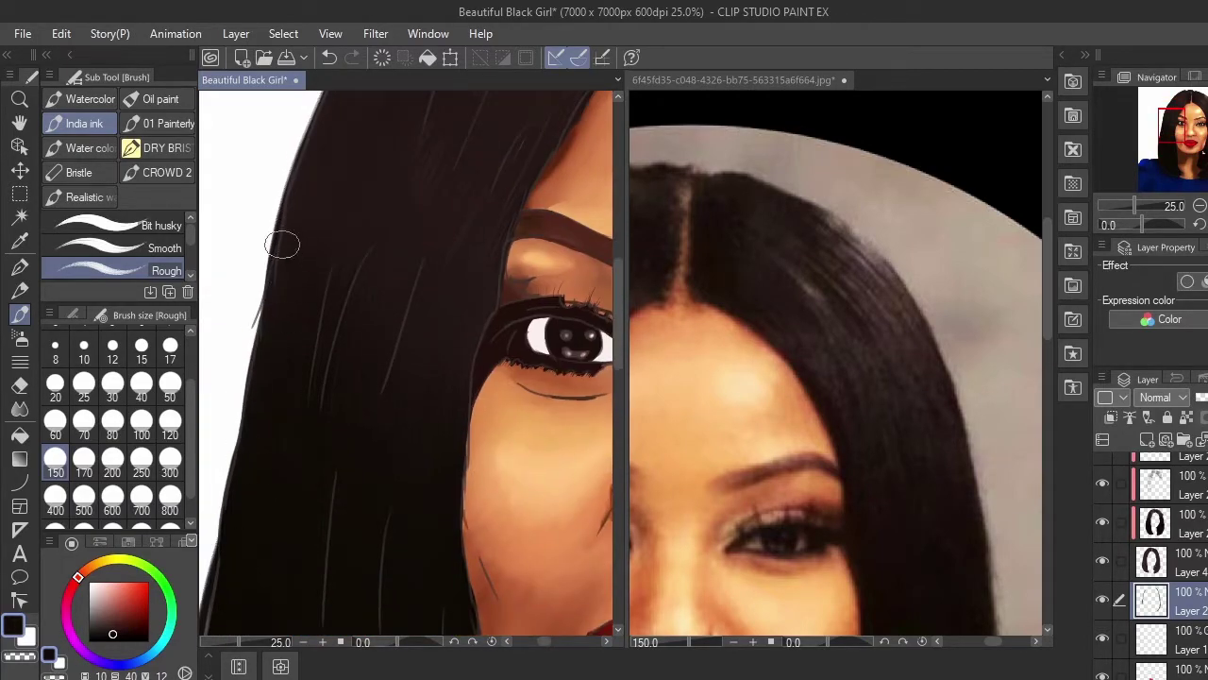
pyautogui.moveTo(249, 386); pyautogui.dragTo(303, 285)
pyautogui.moveTo(332, 192); pyautogui.dragTo(292, 340)
pyautogui.moveTo(326, 161); pyautogui.dragTo(272, 435)
pyautogui.moveTo(321, 212); pyautogui.dragTo(293, 382)
pyautogui.moveTo(307, 242); pyautogui.dragTo(271, 445)
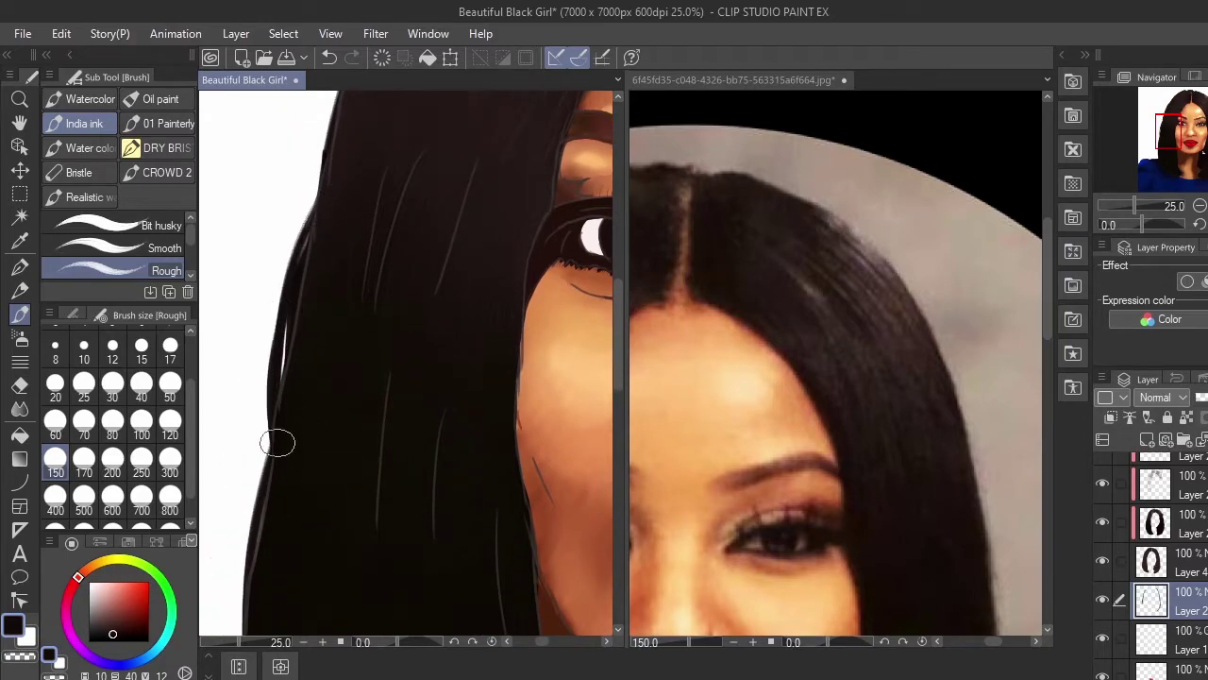
# Step: Fill out the top edge of the hair around the crown and parting with dark strokes
pyautogui.scroll(-5, 280, 347)
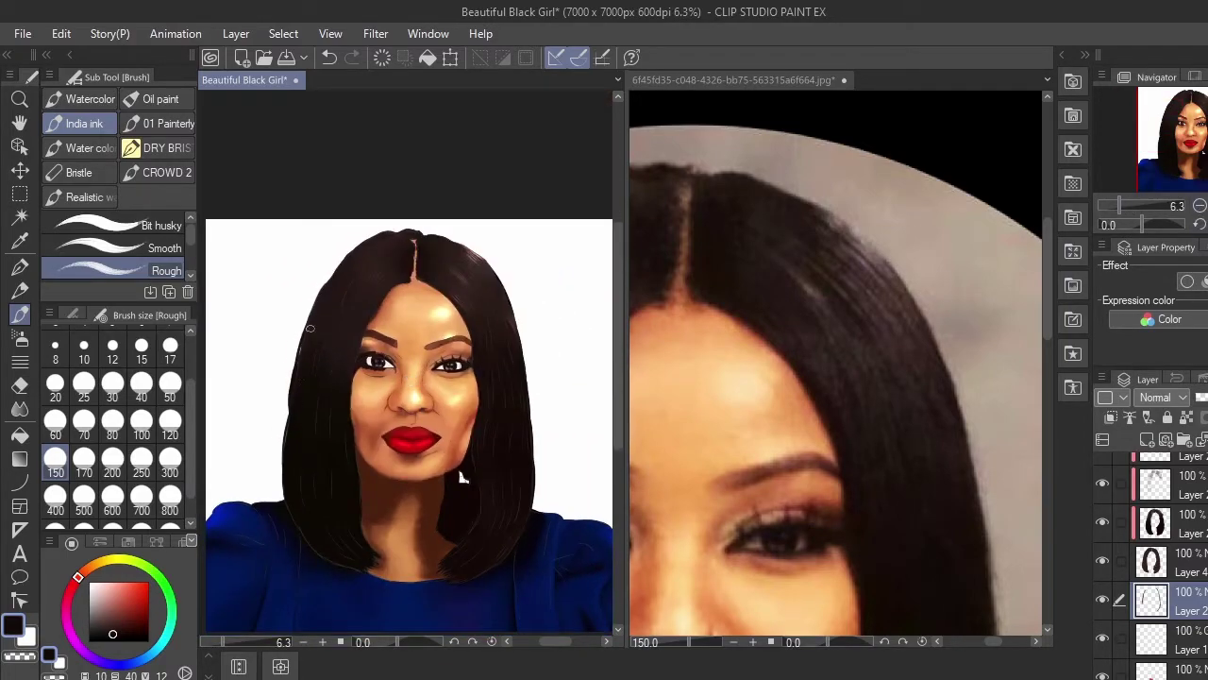
pyautogui.scroll(3, 401, 241)
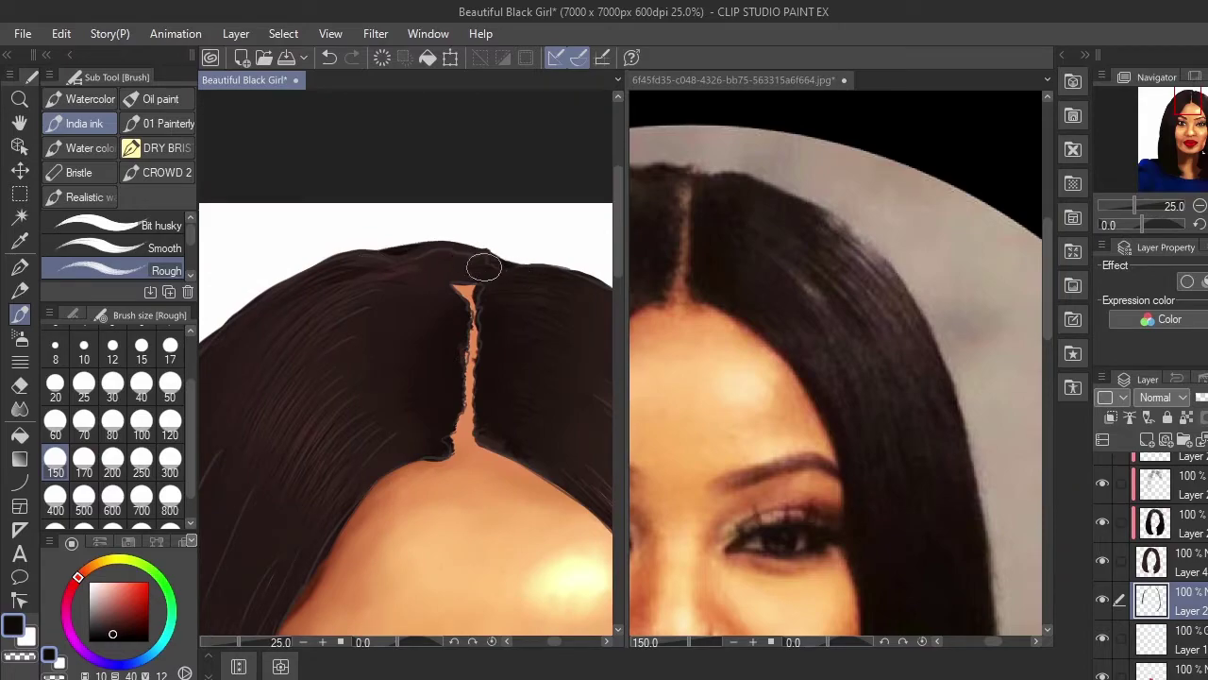
pyautogui.moveTo(332, 322); pyautogui.dragTo(441, 251)
pyautogui.moveTo(529, 176); pyautogui.dragTo(476, 185)
pyautogui.hotkey('ctrl', '0')
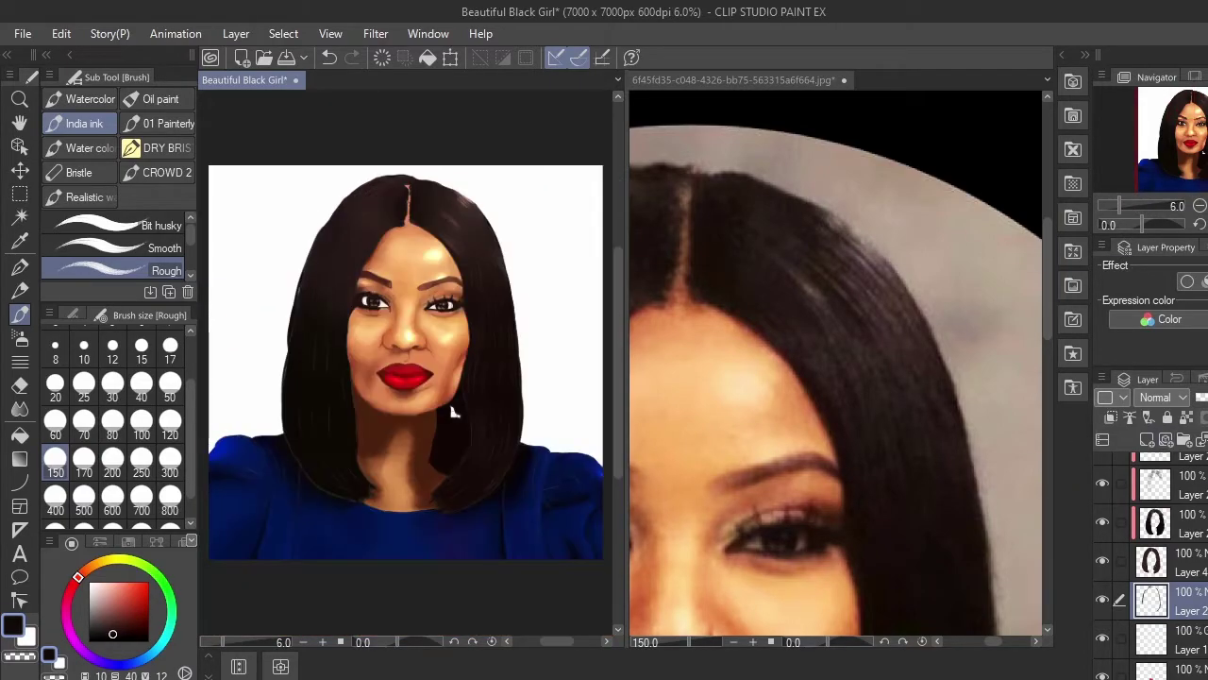
# Step: Select the layer holding the dark hair behind the neck and paint strand strokes along the right side of the neck
pyautogui.scroll(-5, 1204, 474)
pyautogui.click(1161, 576)
pyautogui.scroll(5, 500, 464)
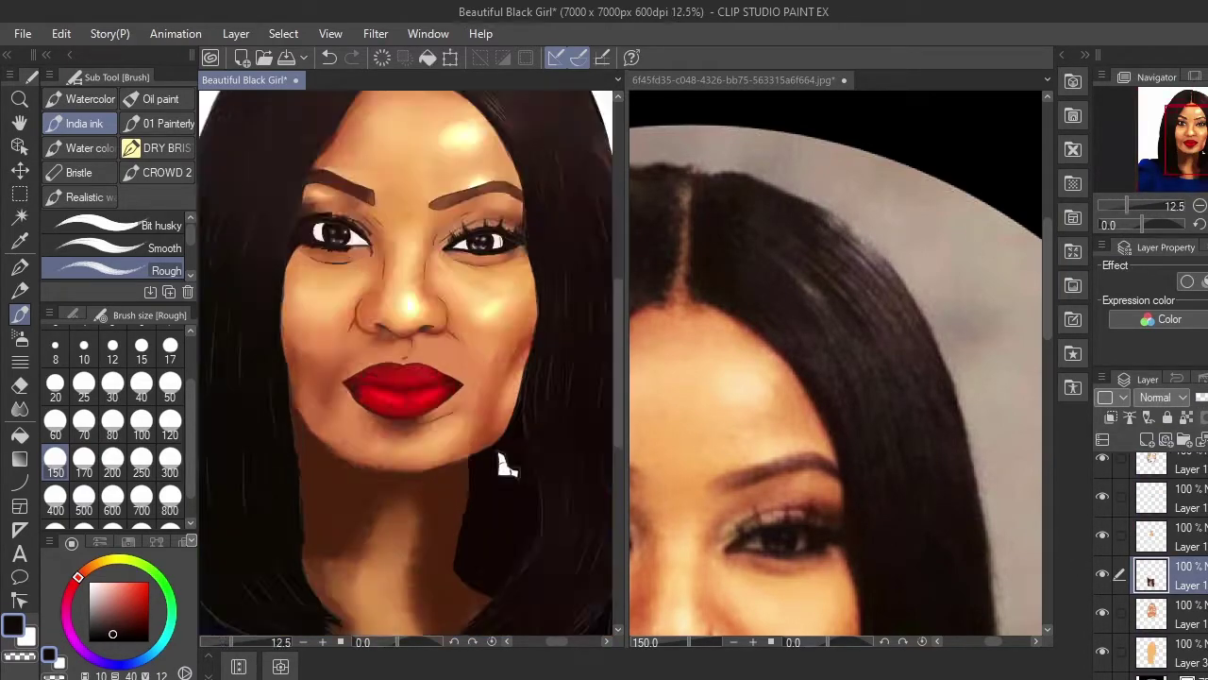
pyautogui.moveTo(469, 337)
pyautogui.mouseDown()
pyautogui.moveTo(465, 510)
pyautogui.moveTo(468, 407)
pyautogui.mouseUp()
pyautogui.moveTo(447, 368); pyautogui.dragTo(416, 510)
pyautogui.moveTo(434, 447); pyautogui.dragTo(412, 540)
pyautogui.moveTo(477, 526)
pyautogui.mouseDown()
pyautogui.moveTo(435, 421)
pyautogui.moveTo(398, 468)
pyautogui.mouseUp()
pyautogui.moveTo(442, 445); pyautogui.dragTo(412, 472)
pyautogui.moveTo(926, 516); pyautogui.dragTo(918, 236)
pyautogui.moveTo(814, 462); pyautogui.dragTo(817, 167)
pyautogui.click(478, 424)
pyautogui.moveTo(472, 444); pyautogui.dragTo(389, 503)
pyautogui.moveTo(408, 436); pyautogui.dragTo(361, 468)
pyautogui.moveTo(378, 385); pyautogui.dragTo(338, 415)
pyautogui.moveTo(436, 220); pyautogui.dragTo(437, 321)
pyautogui.moveTo(408, 329); pyautogui.dragTo(372, 368)
pyautogui.moveTo(406, 283); pyautogui.dragTo(369, 329)
# Step: Paint dark jagged hair strands behind the jaw and along the left side of the neck
pyautogui.moveTo(429, 235)
pyautogui.mouseDown()
pyautogui.moveTo(380, 284)
pyautogui.moveTo(359, 240)
pyautogui.moveTo(566, 238)
pyautogui.mouseUp()
pyautogui.moveTo(255, 283)
pyautogui.mouseDown()
pyautogui.moveTo(447, 290)
pyautogui.moveTo(415, 363)
pyautogui.mouseUp()
pyautogui.moveTo(656, 253); pyautogui.dragTo(831, 272)
pyautogui.moveTo(321, 179); pyautogui.dragTo(321, 241)
pyautogui.moveTo(286, 200); pyautogui.dragTo(309, 279)
pyautogui.moveTo(292, 232); pyautogui.dragTo(373, 394)
pyautogui.moveTo(315, 354); pyautogui.dragTo(379, 458)
pyautogui.moveTo(334, 393); pyautogui.dragTo(363, 274)
pyautogui.moveTo(349, 307); pyautogui.dragTo(410, 413)
pyautogui.moveTo(349, 377); pyautogui.dragTo(416, 451)
pyautogui.moveTo(348, 401); pyautogui.dragTo(391, 459)
pyautogui.moveTo(378, 453); pyautogui.dragTo(428, 314)
pyautogui.moveTo(404, 317)
pyautogui.mouseDown()
pyautogui.moveTo(450, 348)
pyautogui.moveTo(426, 359)
pyautogui.mouseUp()
pyautogui.moveTo(404, 363); pyautogui.dragTo(484, 497)
pyautogui.moveTo(464, 544); pyautogui.dragTo(478, 573)
pyautogui.moveTo(401, 141); pyautogui.dragTo(400, 266)
pyautogui.moveTo(426, 215)
pyautogui.mouseDown()
pyautogui.moveTo(428, 345)
pyautogui.moveTo(521, 463)
pyautogui.mouseUp()
pyautogui.moveTo(398, 363); pyautogui.dragTo(500, 478)
pyautogui.moveTo(437, 410); pyautogui.dragTo(522, 494)
pyautogui.moveTo(424, 359); pyautogui.dragTo(510, 431)
# Step: Blend the dark hair strands into the skin along the left side of the neck
pyautogui.press('j')
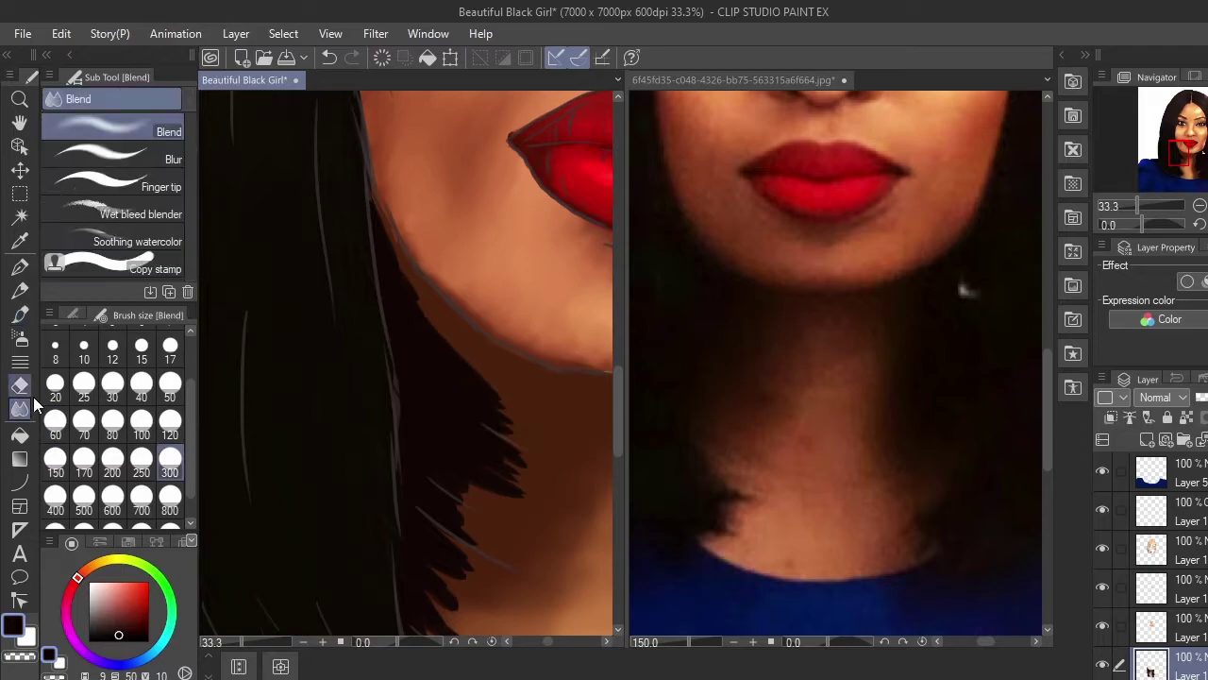
pyautogui.moveTo(477, 368); pyautogui.dragTo(503, 401)
pyautogui.moveTo(507, 404)
pyautogui.mouseDown()
pyautogui.moveTo(544, 453)
pyautogui.moveTo(518, 475)
pyautogui.mouseUp()
pyautogui.moveTo(525, 489)
pyautogui.mouseDown()
pyautogui.moveTo(459, 481)
pyautogui.moveTo(495, 510)
pyautogui.mouseUp()
pyautogui.moveTo(426, 469); pyautogui.dragTo(383, 346)
pyautogui.moveTo(428, 395); pyautogui.dragTo(415, 446)
pyautogui.moveTo(446, 451); pyautogui.dragTo(377, 462)
pyautogui.scroll(-1, 458, 458)
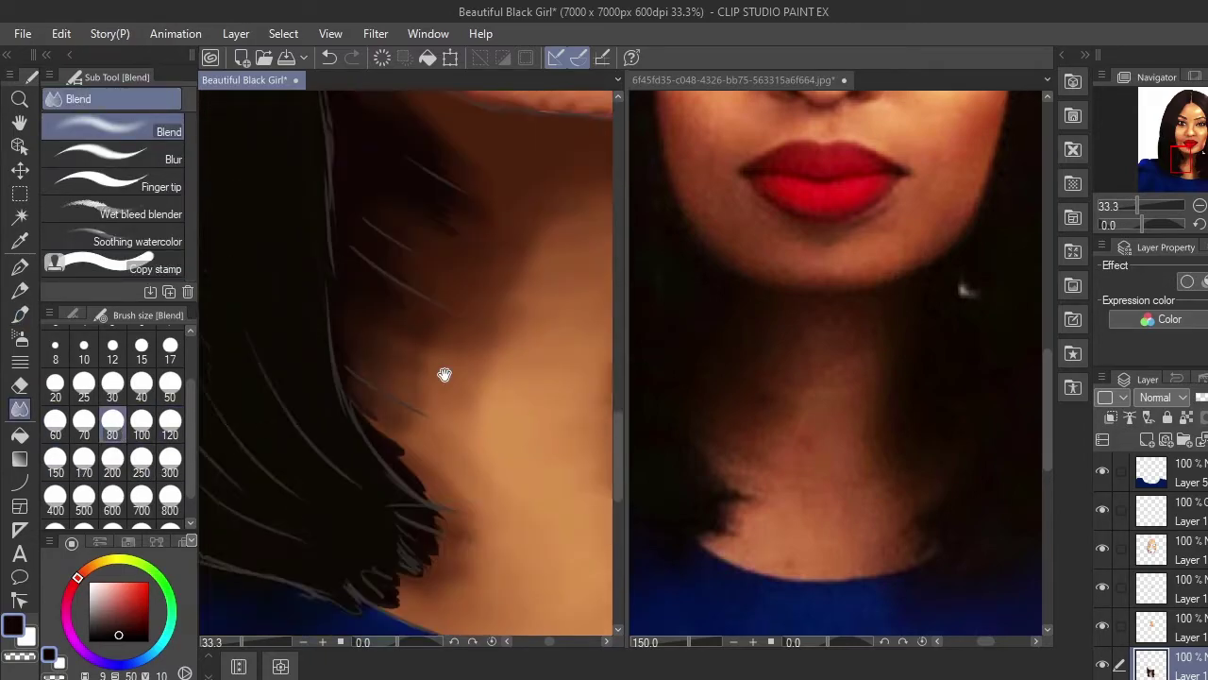
# Step: Blend the dark hair edge into the skin along the right side of the neck with a size 80 Blend tool
pyautogui.moveTo(426, 545)
pyautogui.mouseDown()
pyautogui.moveTo(386, 426)
pyautogui.moveTo(472, 263)
pyautogui.moveTo(477, 403)
pyautogui.mouseUp()
pyautogui.moveTo(590, 325)
pyautogui.mouseDown()
pyautogui.moveTo(394, 326)
pyautogui.moveTo(351, 345)
pyautogui.mouseUp()
pyautogui.moveTo(433, 300)
pyautogui.mouseDown()
pyautogui.moveTo(393, 340)
pyautogui.moveTo(410, 481)
pyautogui.mouseUp()
pyautogui.scroll(-1, 409, 480)
pyautogui.moveTo(372, 409)
pyautogui.mouseDown()
pyautogui.moveTo(432, 488)
pyautogui.moveTo(461, 566)
pyautogui.mouseUp()
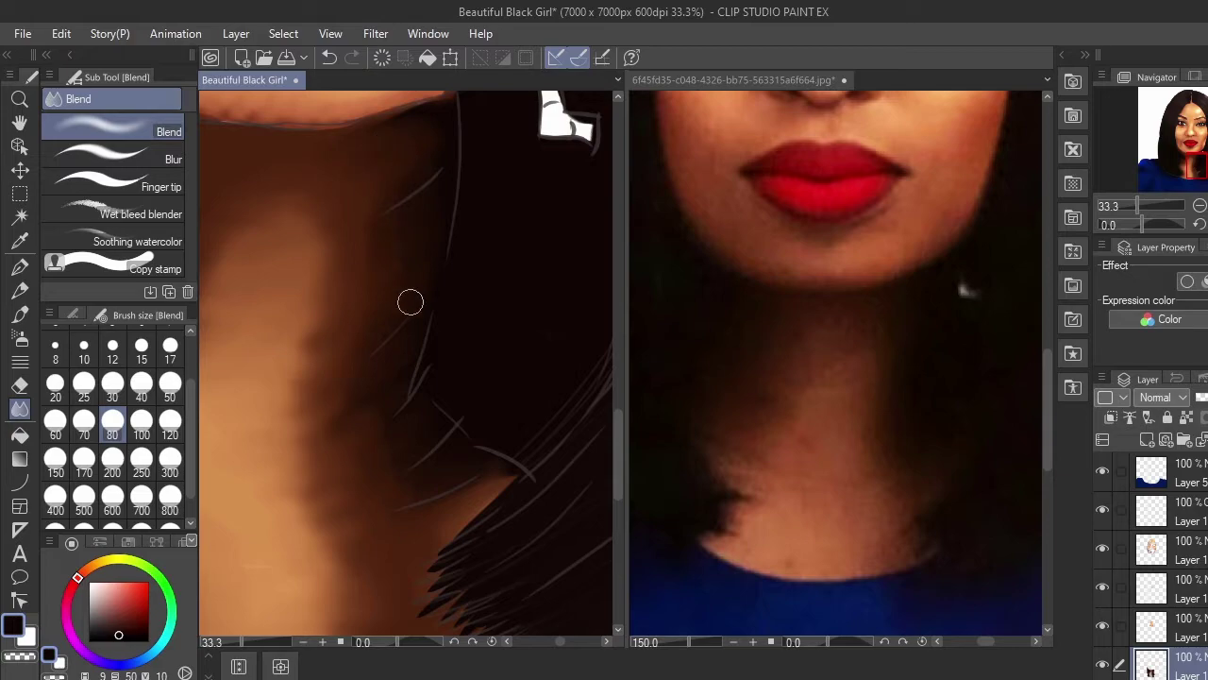
# Step: On the layer holding the dark neck hair, blend its edges into the skin across the lower neck with a size 80 Blend tool
pyautogui.click(20, 313)
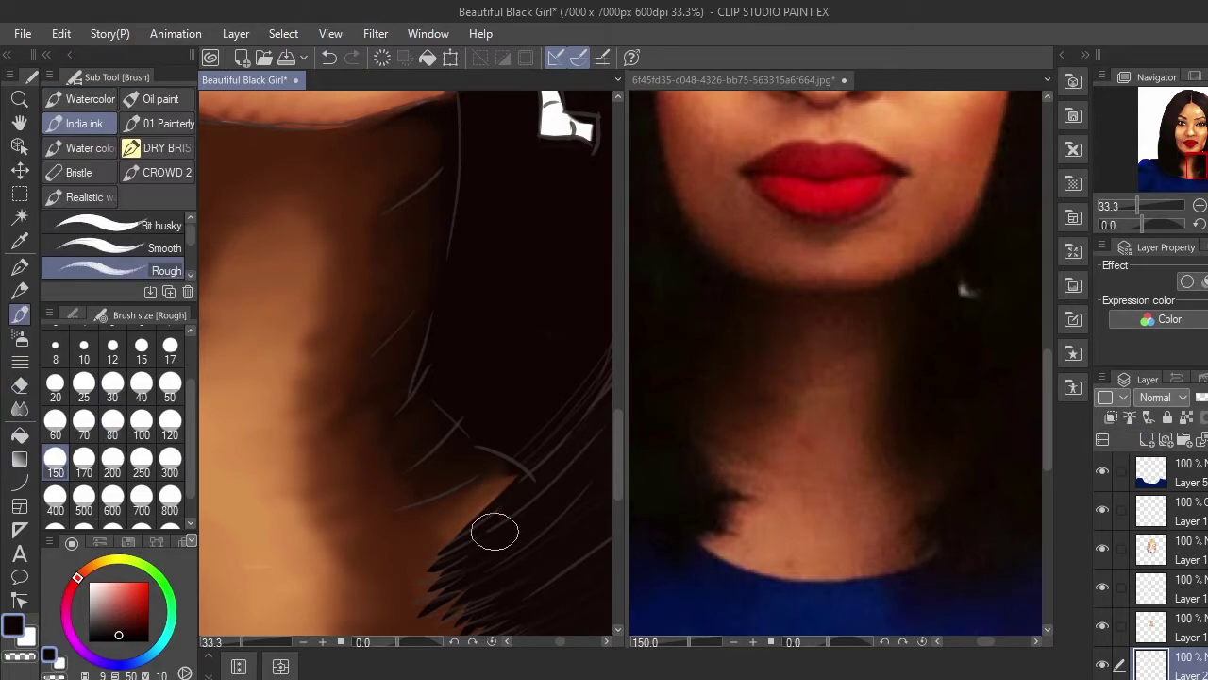
pyautogui.press('j')
pyautogui.moveTo(344, 369); pyautogui.dragTo(441, 456)
pyautogui.scroll(-2, 1178, 616)
pyautogui.click(1178, 612)
pyautogui.moveTo(387, 506); pyautogui.dragTo(387, 480)
pyautogui.moveTo(392, 319); pyautogui.dragTo(419, 319)
pyautogui.moveTo(389, 397); pyautogui.dragTo(372, 489)
pyautogui.moveTo(379, 540)
pyautogui.mouseDown()
pyautogui.moveTo(450, 572)
pyautogui.moveTo(508, 482)
pyautogui.mouseUp()
pyautogui.moveTo(482, 513); pyautogui.dragTo(482, 579)
pyautogui.moveTo(458, 368); pyautogui.dragTo(480, 291)
pyautogui.moveTo(401, 202)
pyautogui.mouseDown()
pyautogui.moveTo(337, 497)
pyautogui.moveTo(462, 577)
pyautogui.mouseUp()
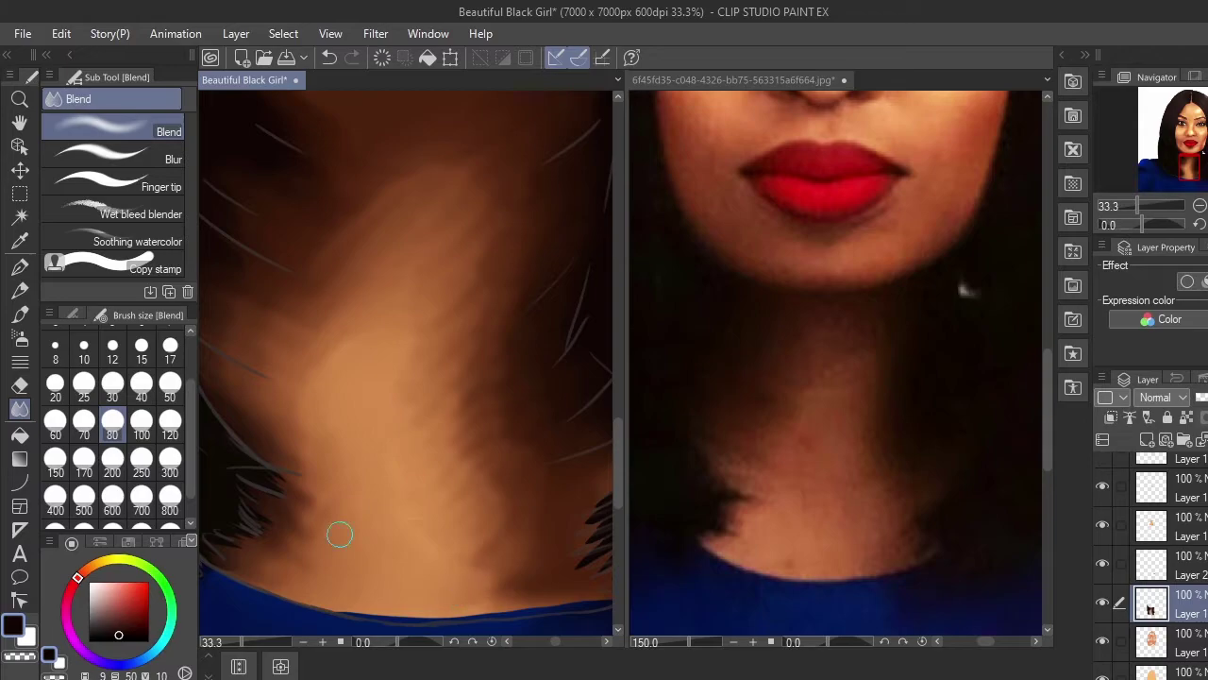
# Step: Soften the shading transition on the neck with the Blend tool at size 120
pyautogui.click(170, 424)
pyautogui.moveTo(424, 542)
pyautogui.mouseDown()
pyautogui.moveTo(389, 330)
pyautogui.moveTo(277, 350)
pyautogui.moveTo(410, 588)
pyautogui.moveTo(315, 294)
pyautogui.moveTo(395, 437)
pyautogui.moveTo(348, 469)
pyautogui.mouseUp()
pyautogui.scroll(5, 502, 391)
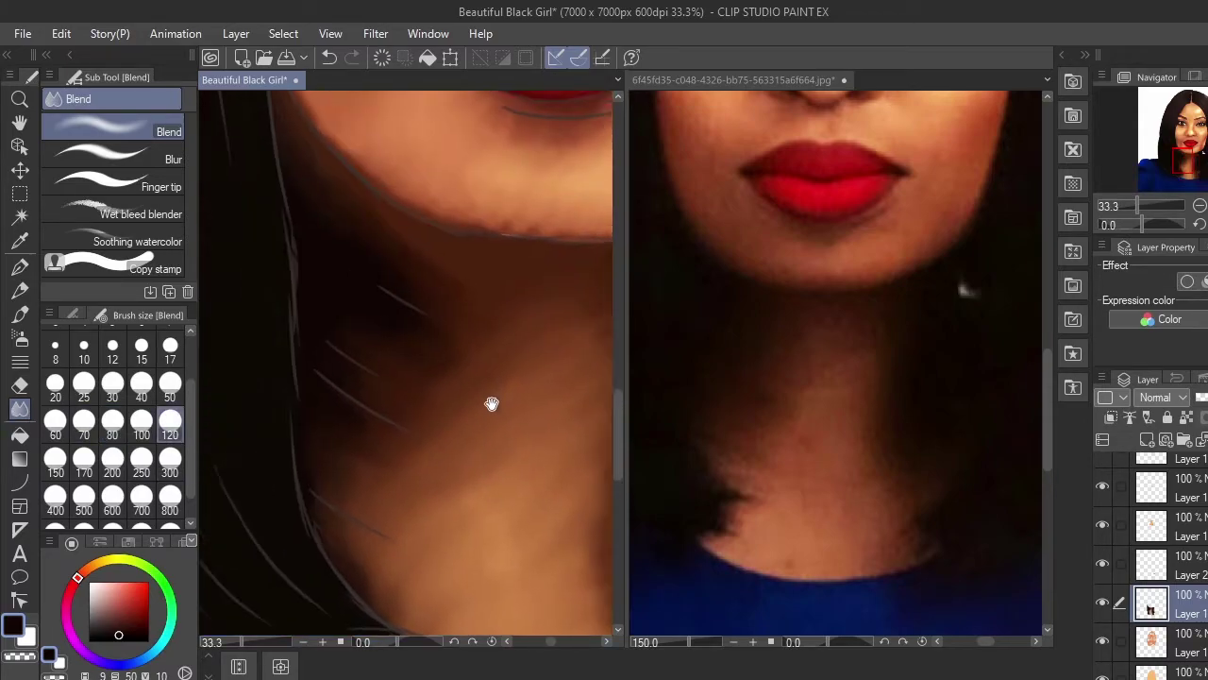
# Step: On the layer above the dark neck hair, paint dark brown along the jaw edge with a size 25 Rough brush
pyautogui.click(20, 314)
pyautogui.click(1191, 564)
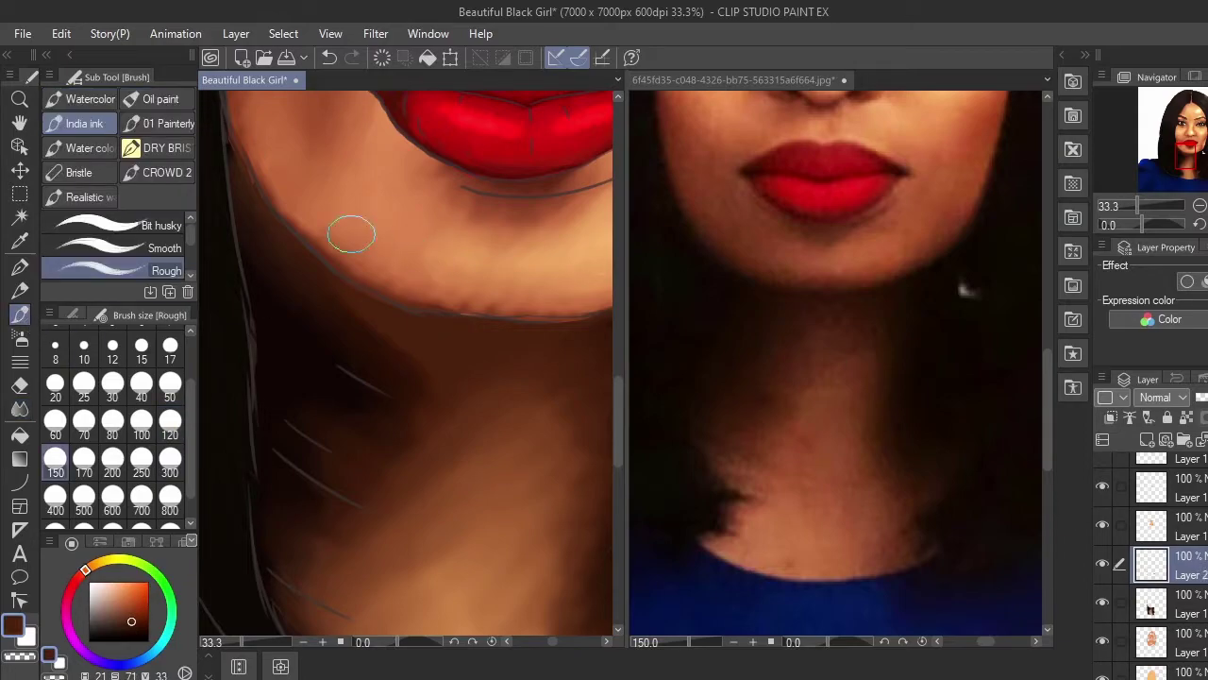
pyautogui.click(170, 386)
pyautogui.click(84, 386)
pyautogui.moveTo(325, 175); pyautogui.dragTo(367, 255)
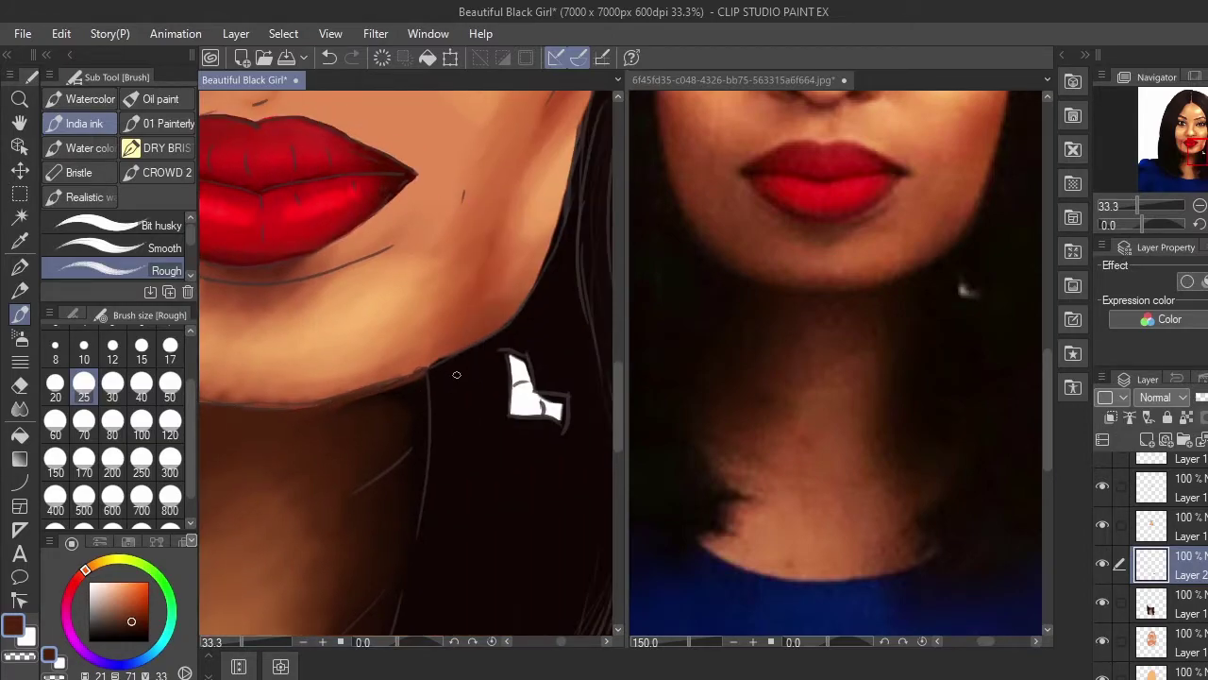
# Step: Select the base hair layer and paint sampled dark hair colour along the jaw's edge above the earring
pyautogui.scroll(-2, 1152, 566)
pyautogui.click(1154, 587)
pyautogui.click(1103, 625)
pyautogui.click(1102, 625)
pyautogui.scroll(5, 1152, 566)
pyautogui.scroll(-2, 1152, 567)
pyautogui.click(1155, 510)
pyautogui.click(1152, 549)
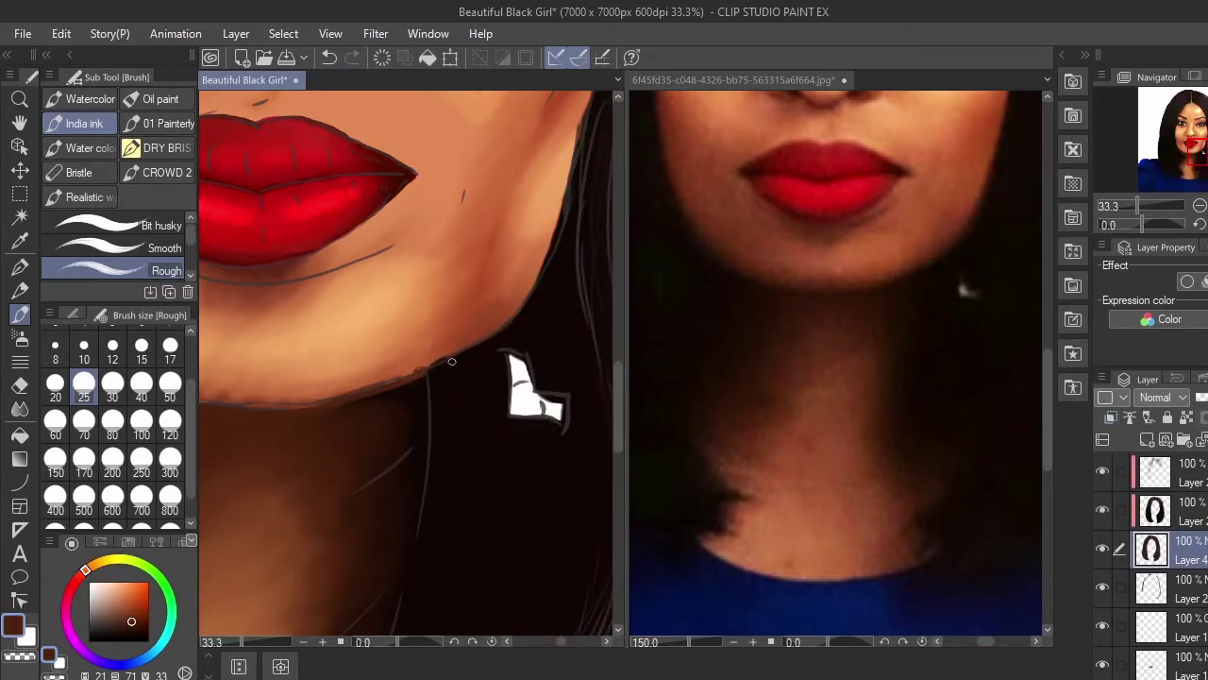
pyautogui.moveTo(404, 272); pyautogui.dragTo(351, 399)
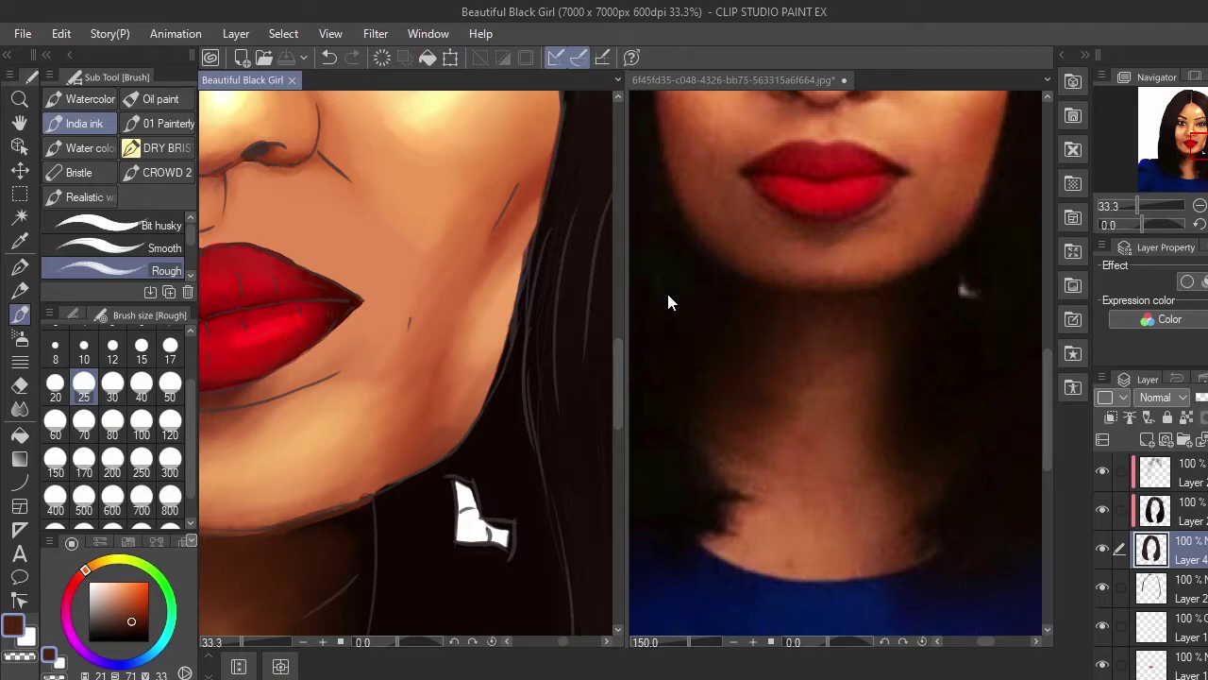
pyautogui.keyDown('alt'); pyautogui.click(502, 420); pyautogui.keyUp('alt')
pyautogui.moveTo(424, 484); pyautogui.dragTo(400, 487)
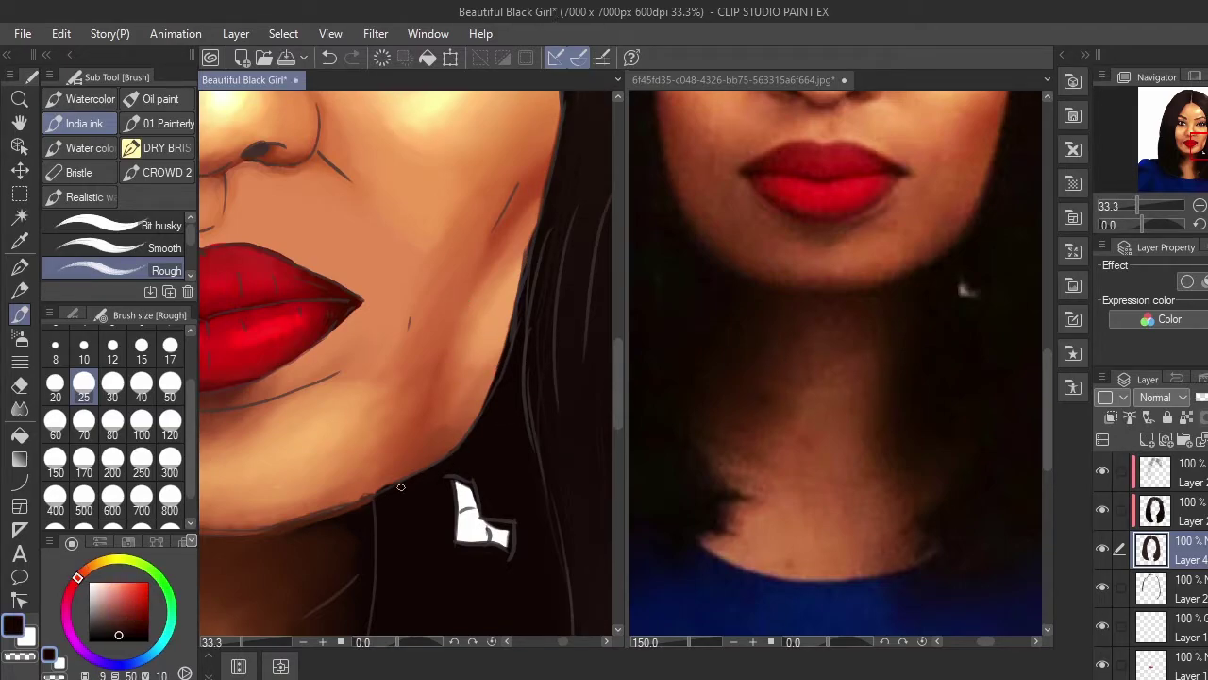
# Step: Sample the reddish-brown cheek shade and paint it along the face's edge from the jaw up to the forehead hairline
pyautogui.keyDown('alt'); pyautogui.click(538, 193); pyautogui.keyUp('alt')
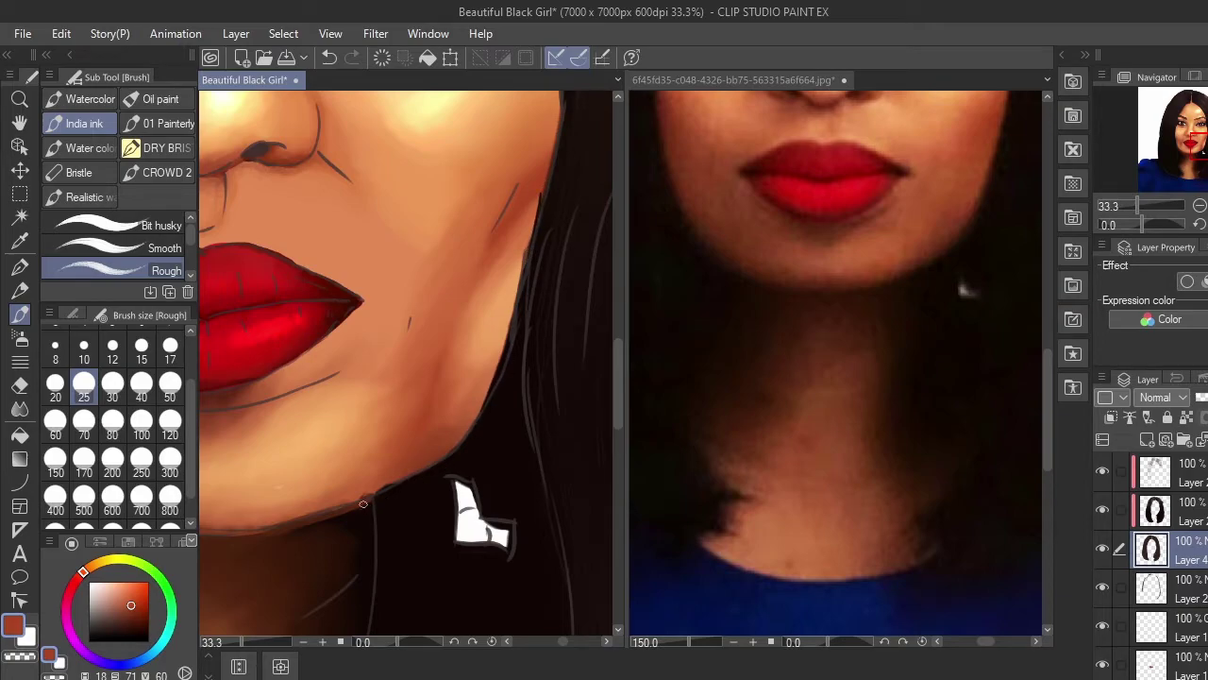
pyautogui.moveTo(568, 247); pyautogui.dragTo(530, 446)
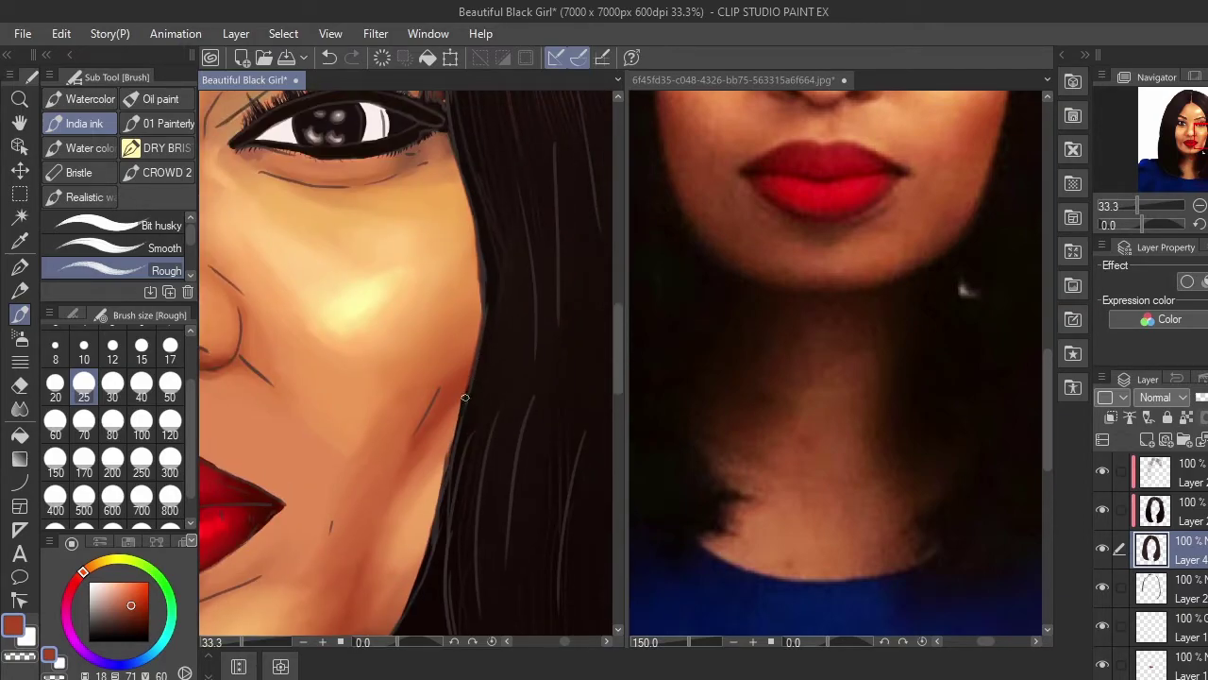
pyautogui.moveTo(498, 254); pyautogui.dragTo(457, 373)
pyautogui.scroll(3, 448, 418)
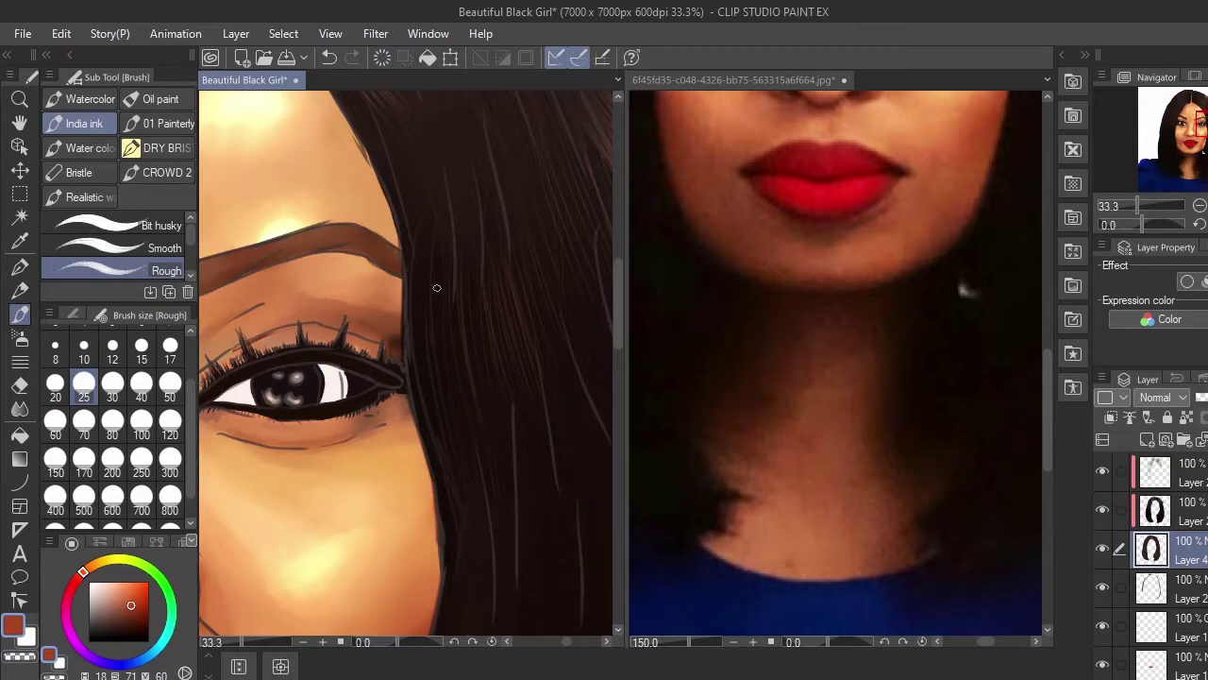
pyautogui.scroll(3, 418, 315)
pyautogui.scroll(3, 406, 337)
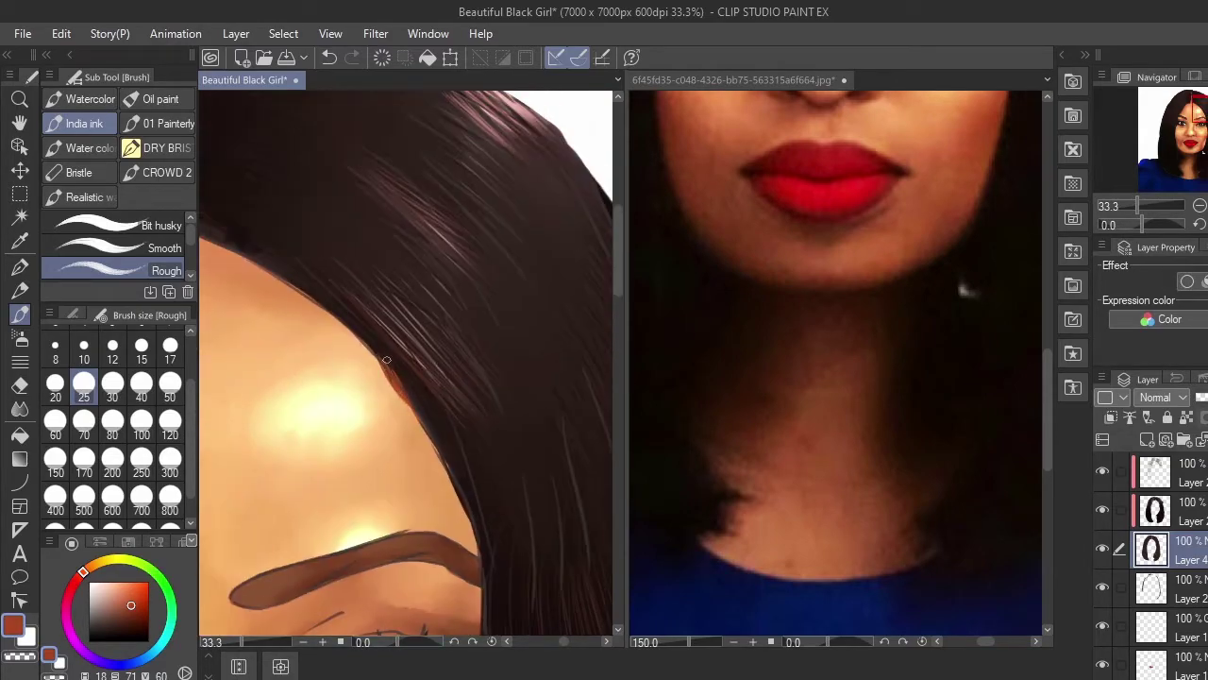
pyautogui.moveTo(260, 197); pyautogui.dragTo(420, 329)
# Step: Select the skin shading layer and paint sampled dark hair colour along the hair parting
pyautogui.click(1102, 549)
pyautogui.click(1103, 549)
pyautogui.scroll(-5, 1105, 556)
pyautogui.click(1102, 540)
pyautogui.click(1102, 540)
pyautogui.click(1175, 542)
pyautogui.scroll(-3, 1103, 581)
pyautogui.click(1103, 635)
pyautogui.click(1103, 634)
pyautogui.click(1186, 606)
pyautogui.keyDown('alt'); pyautogui.click(415, 275); pyautogui.keyUp('alt')
pyautogui.moveTo(337, 271)
pyautogui.mouseDown()
pyautogui.moveTo(347, 338)
pyautogui.moveTo(334, 159)
pyautogui.mouseUp()
# Step: Blend the dark colour into the skin along the hair parting with a size 50 Blend tool
pyautogui.click(20, 409)
pyautogui.press('[')
pyautogui.press('[')
pyautogui.press('[')
pyautogui.press('[')
pyautogui.press('[')
pyautogui.moveTo(355, 220); pyautogui.dragTo(343, 203)
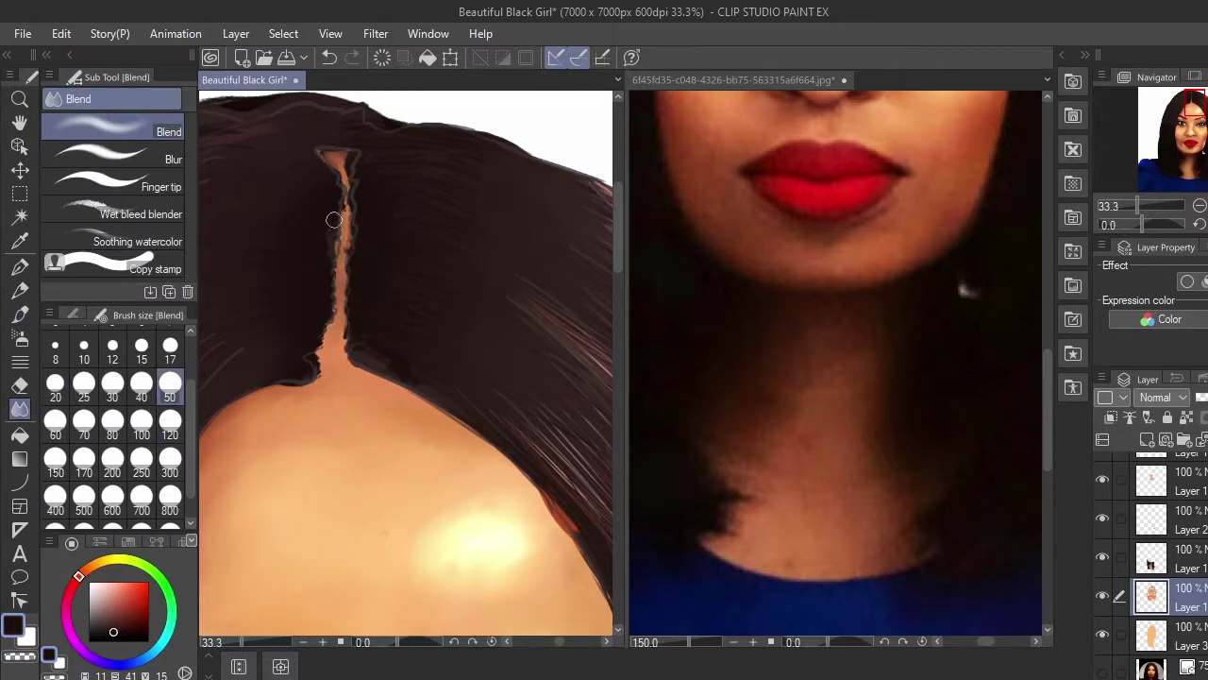
# Step: Compare the whole portrait with the whole reference photo
pyautogui.hotkey('ctrl', '-')
pyautogui.hotkey('ctrl', '-')
pyautogui.hotkey('ctrl', '-')
pyautogui.hotkey('ctrl', '-')
pyautogui.hotkey('ctrl', '-')
pyautogui.hotkey('ctrl', '-')
pyautogui.hotkey('ctrl', '-')
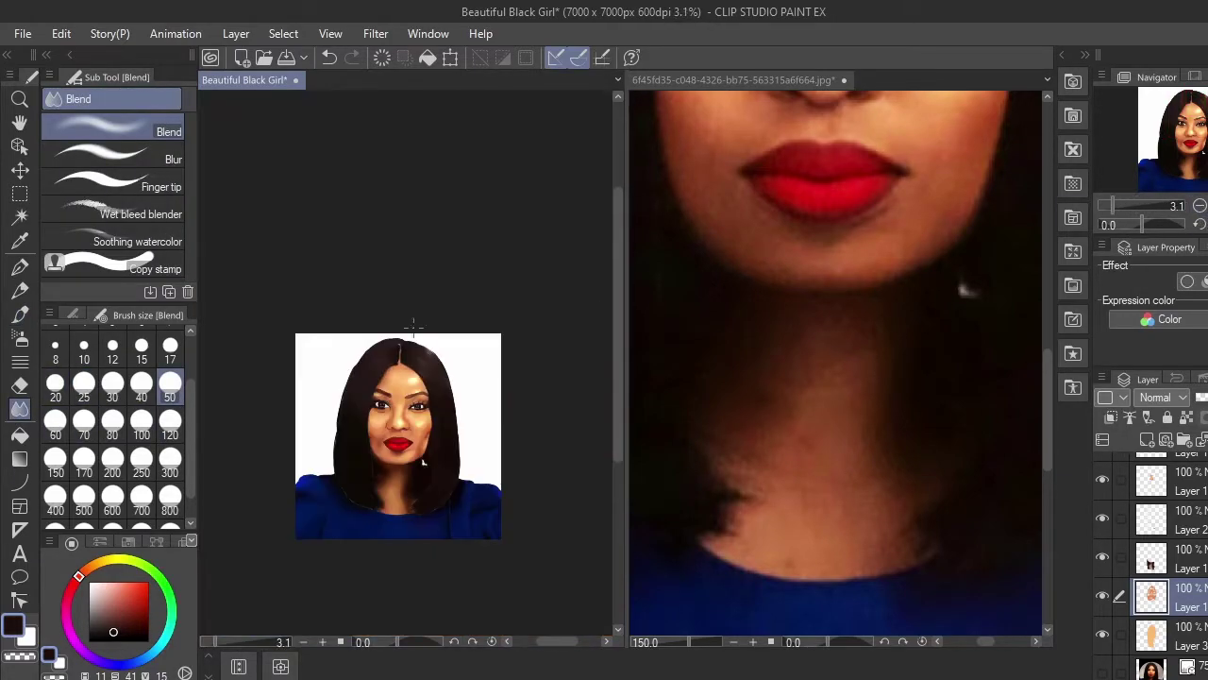
pyautogui.click(1045, 258)
pyautogui.hotkey('ctrl', '0')
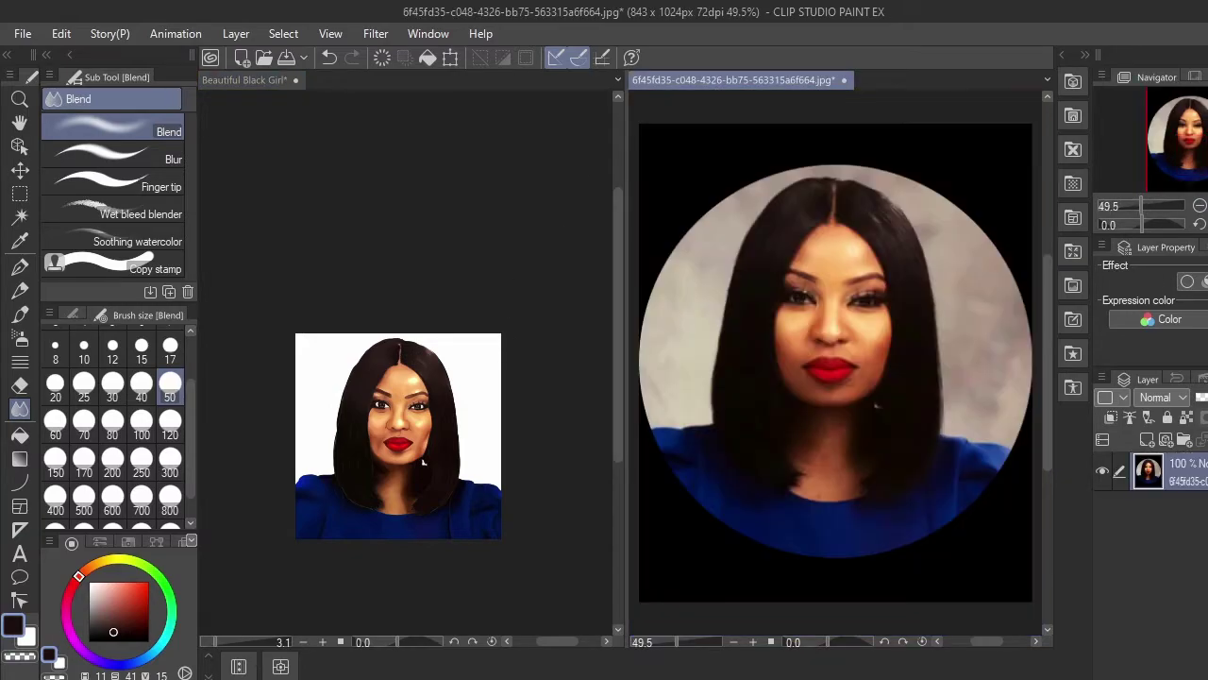
# Step: Examine the earring up close in both the reference photo and the painting
pyautogui.hotkey('ctrl', '+')
pyautogui.hotkey('ctrl', '+')
pyautogui.hotkey('ctrl', '+')
pyautogui.hotkey('ctrl', '+')
pyautogui.hotkey('ctrl', '+')
pyautogui.hotkey('ctrl', '+')
pyautogui.hotkey('ctrl', '+')
pyautogui.moveTo(1025, 576); pyautogui.dragTo(825, 416)
pyautogui.click(401, 294)
pyautogui.hotkey('ctrl', '+')
pyautogui.hotkey('ctrl', '+')
pyautogui.hotkey('ctrl', '+')
pyautogui.hotkey('ctrl', '+')
pyautogui.hotkey('ctrl', '+')
pyautogui.hotkey('ctrl', '+')
pyautogui.hotkey('ctrl', '+')
pyautogui.moveTo(528, 605)
pyautogui.mouseDown()
pyautogui.moveTo(394, 358)
pyautogui.moveTo(364, 141)
pyautogui.mouseUp()
pyautogui.moveTo(529, 604)
pyautogui.mouseDown()
pyautogui.moveTo(455, 359)
pyautogui.moveTo(525, 361)
pyautogui.mouseUp()
# Step: Sample the dark tone around the reference earring and paint over the white earring with a size 40 Rough brush
pyautogui.click(877, 451)
pyautogui.keyDown('alt'); pyautogui.click(864, 450); pyautogui.keyUp('alt')
pyautogui.click(245, 80)
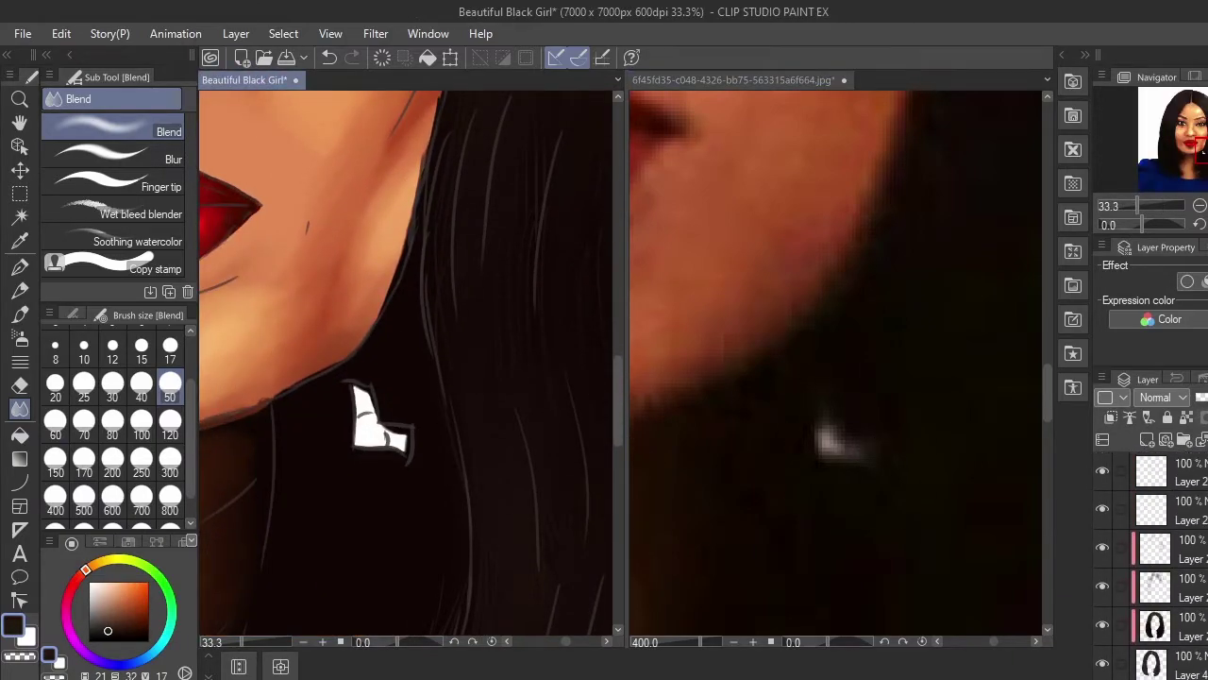
pyautogui.press('b')
pyautogui.click(1207, 205)
pyautogui.click(142, 384)
pyautogui.moveTo(326, 396); pyautogui.dragTo(331, 460)
pyautogui.moveTo(333, 408)
pyautogui.mouseDown()
pyautogui.moveTo(357, 472)
pyautogui.moveTo(327, 428)
pyautogui.mouseUp()
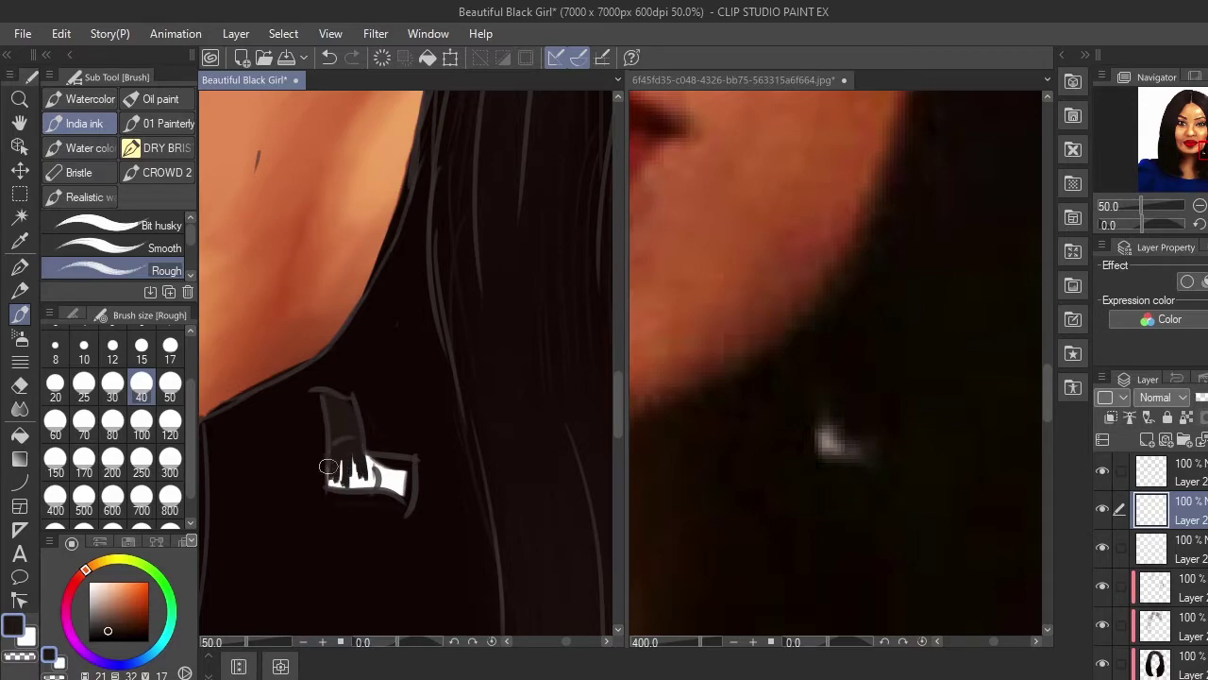
pyautogui.moveTo(353, 470)
pyautogui.mouseDown()
pyautogui.moveTo(375, 460)
pyautogui.moveTo(338, 478)
pyautogui.mouseUp()
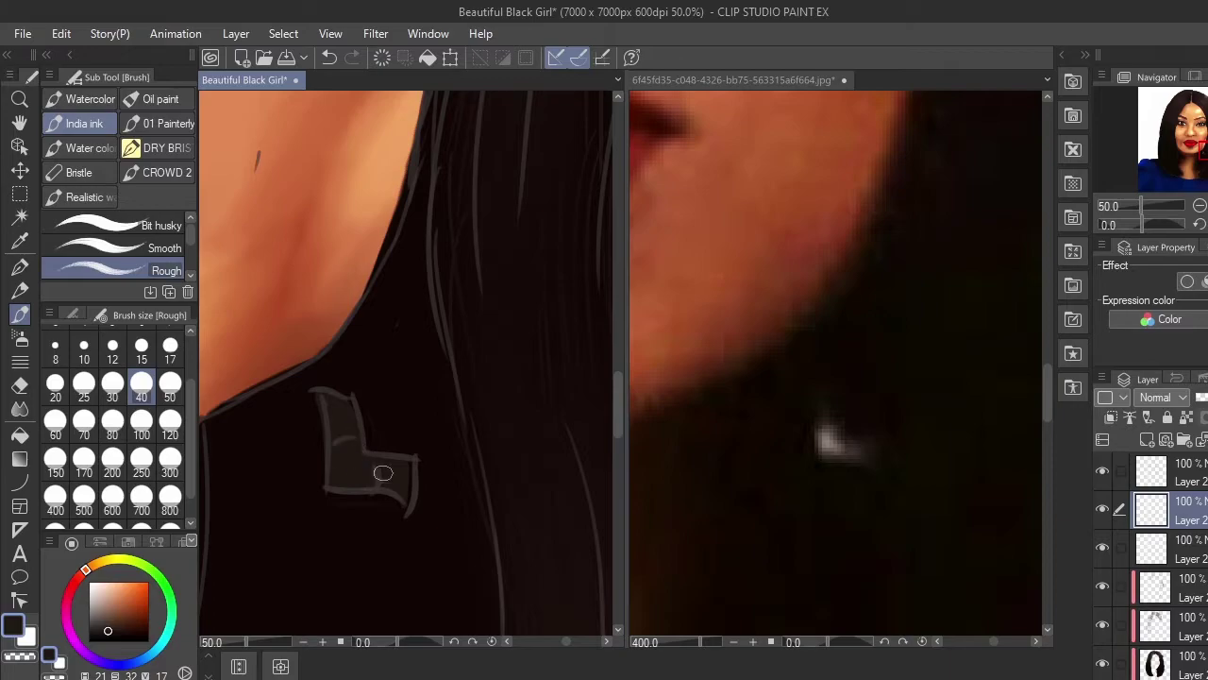
# Step: Add a Glow dodge layer, paint a pale highlight inside the earring and soften it with a size 20 Blend tool
pyautogui.click(1166, 440)
pyautogui.keyDown('alt'); pyautogui.click(825, 443); pyautogui.keyUp('alt')
pyautogui.moveTo(343, 451); pyautogui.dragTo(376, 471)
pyautogui.click(95, 585)
pyautogui.click(19, 408)
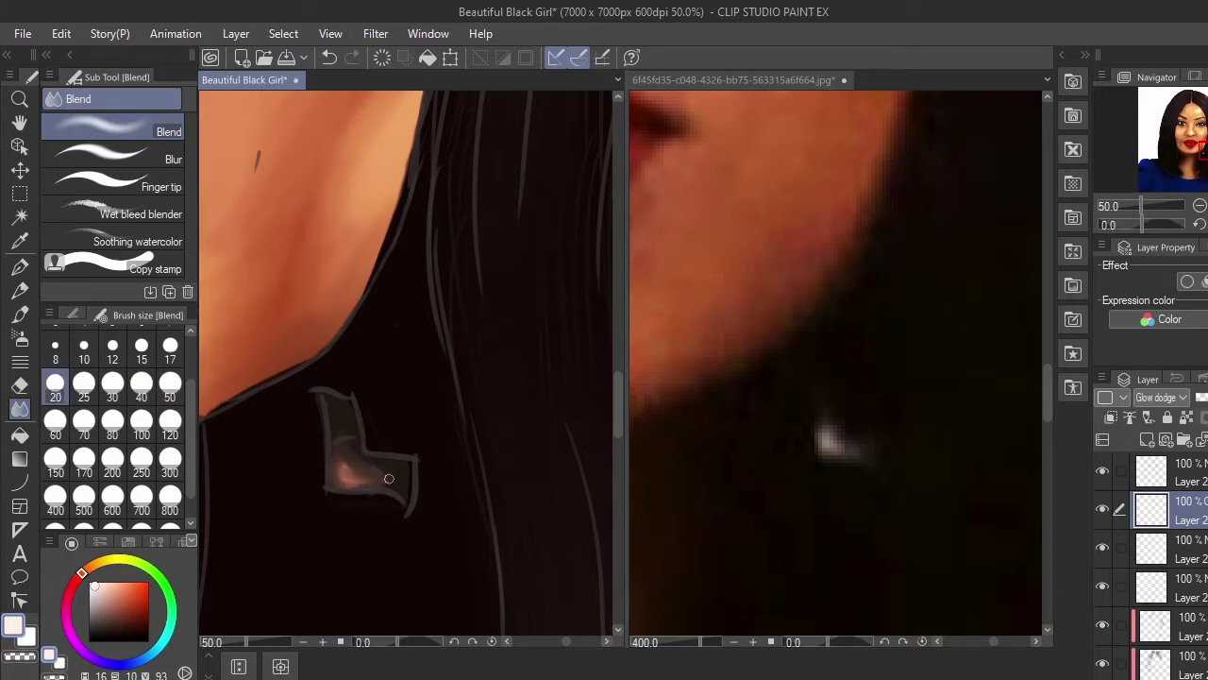
pyautogui.click(20, 315)
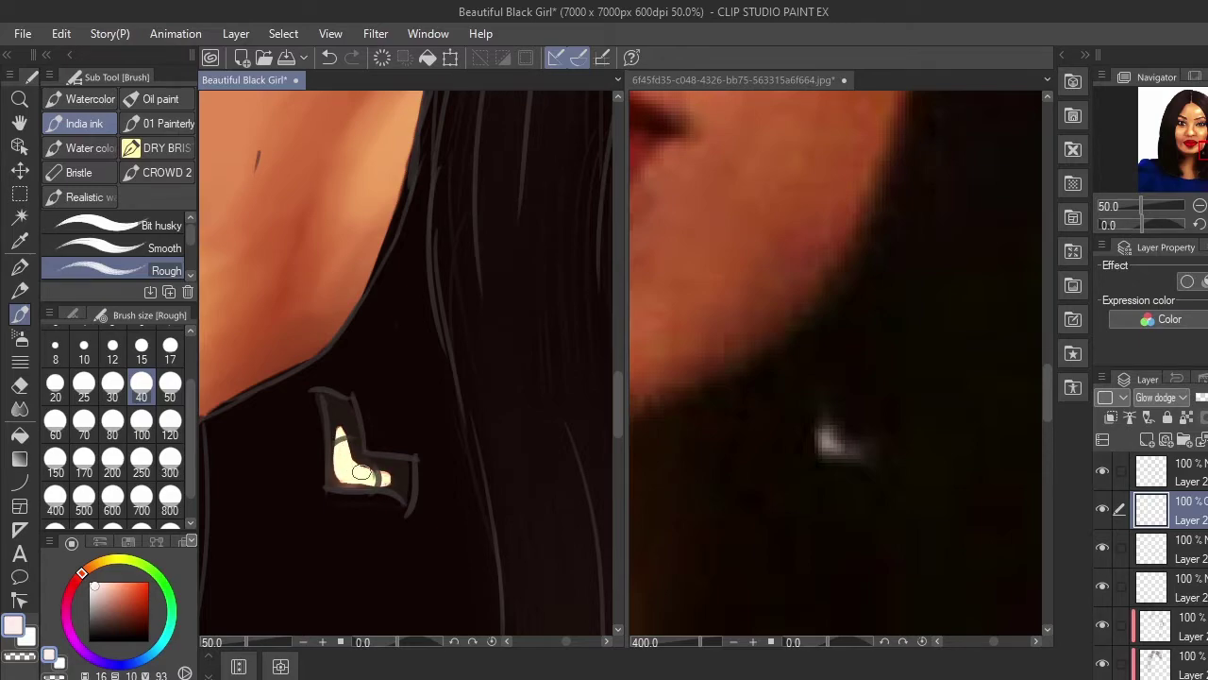
pyautogui.press('j')
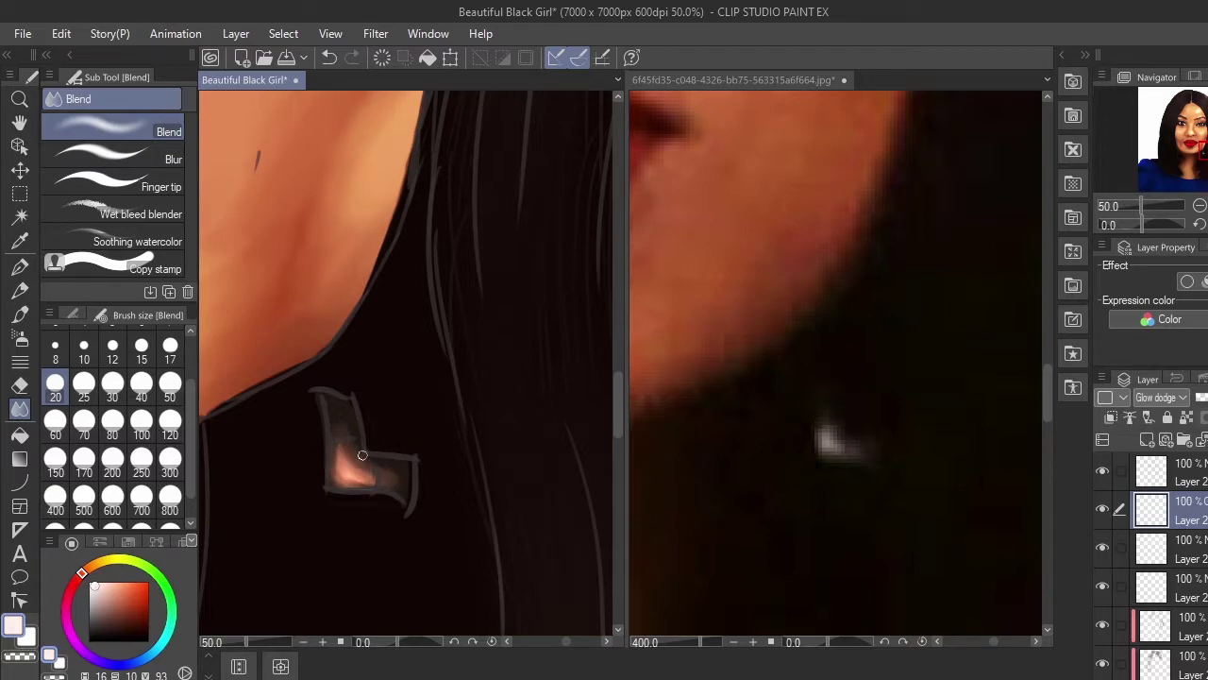
# Step: Hide the line art and try a pale highlight at the earring's top on the layer below the glow
pyautogui.click(1103, 471)
pyautogui.click(1176, 550)
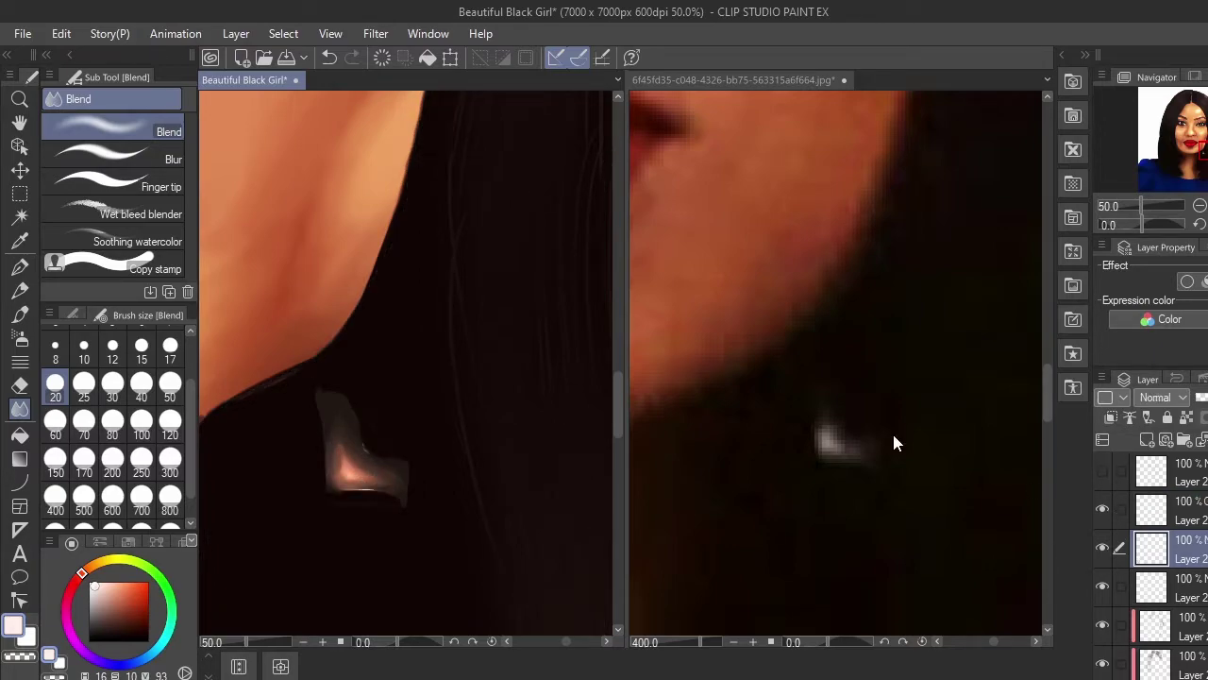
pyautogui.press('b')
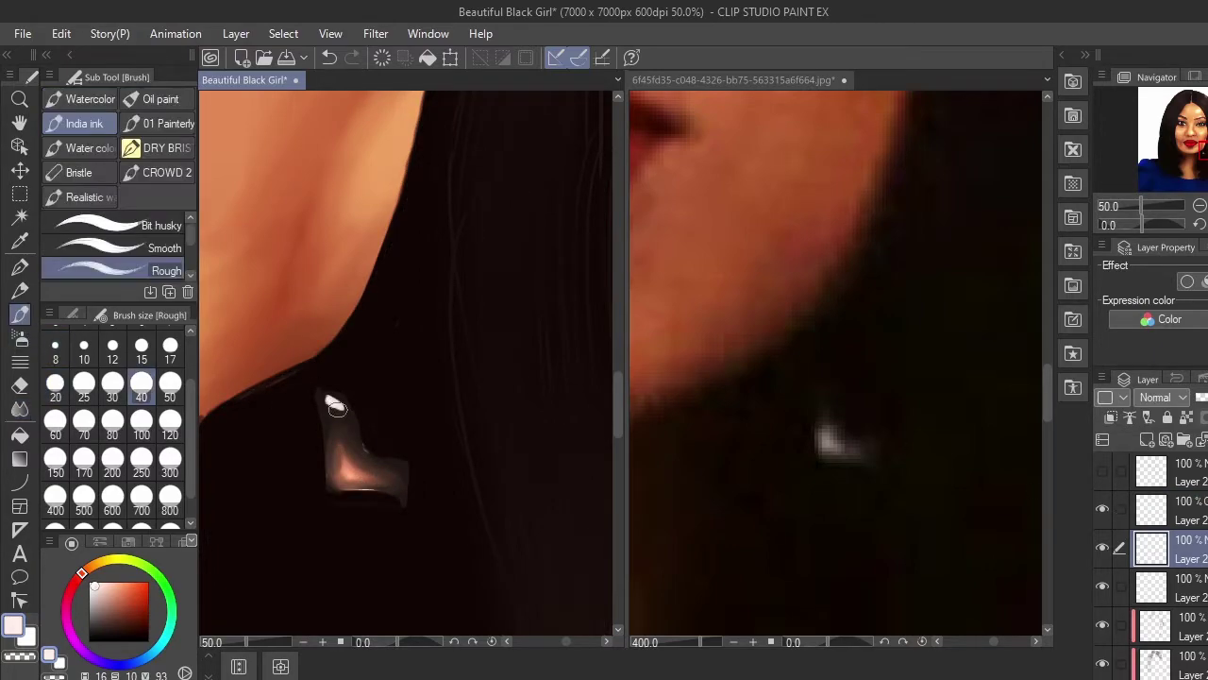
pyautogui.keyDown('alt'); pyautogui.click(336, 407); pyautogui.keyUp('alt')
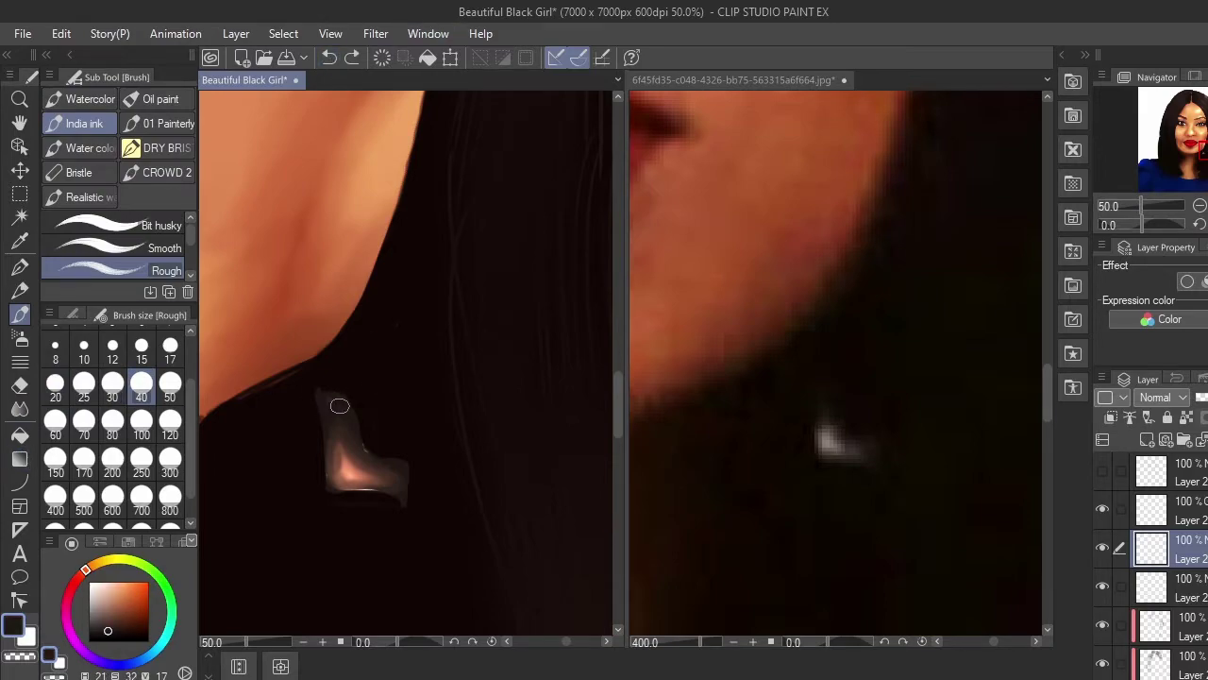
pyautogui.moveTo(396, 471); pyautogui.dragTo(514, 499)
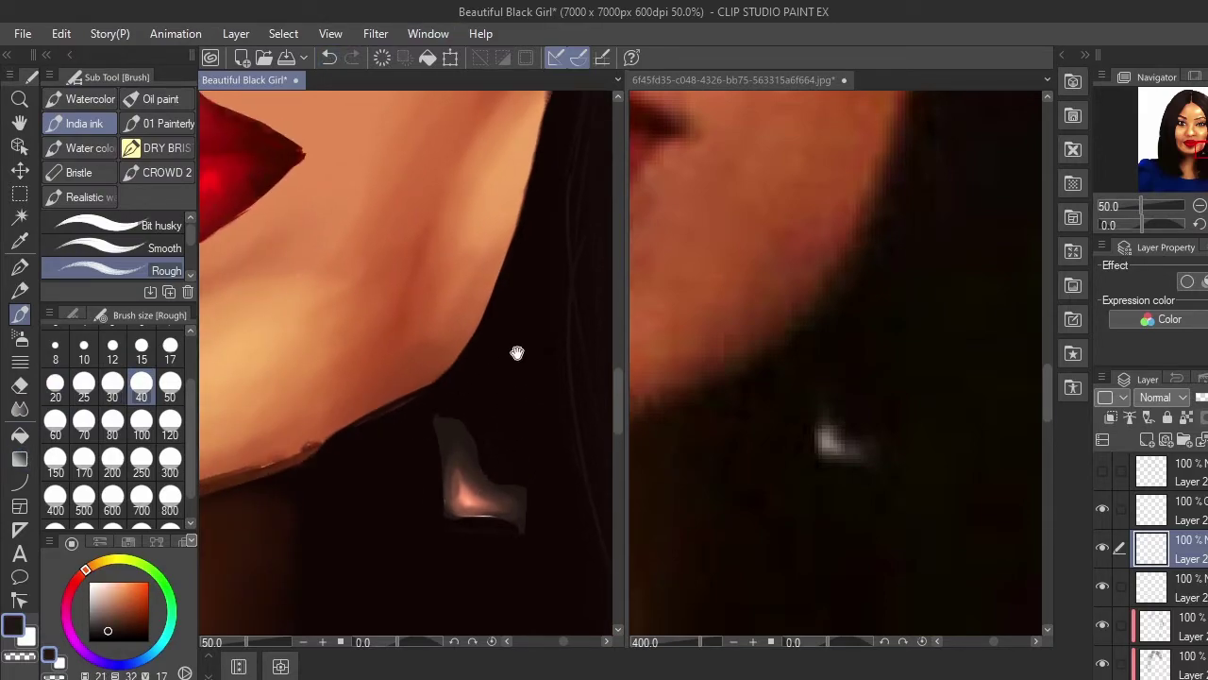
pyautogui.moveTo(515, 357); pyautogui.dragTo(497, 385)
# Step: Compare the full portrait with the full reference photo and close the reference image
pyautogui.hotkey('ctrl', '0')
pyautogui.click(739, 81)
pyautogui.hotkey('ctrl', '0')
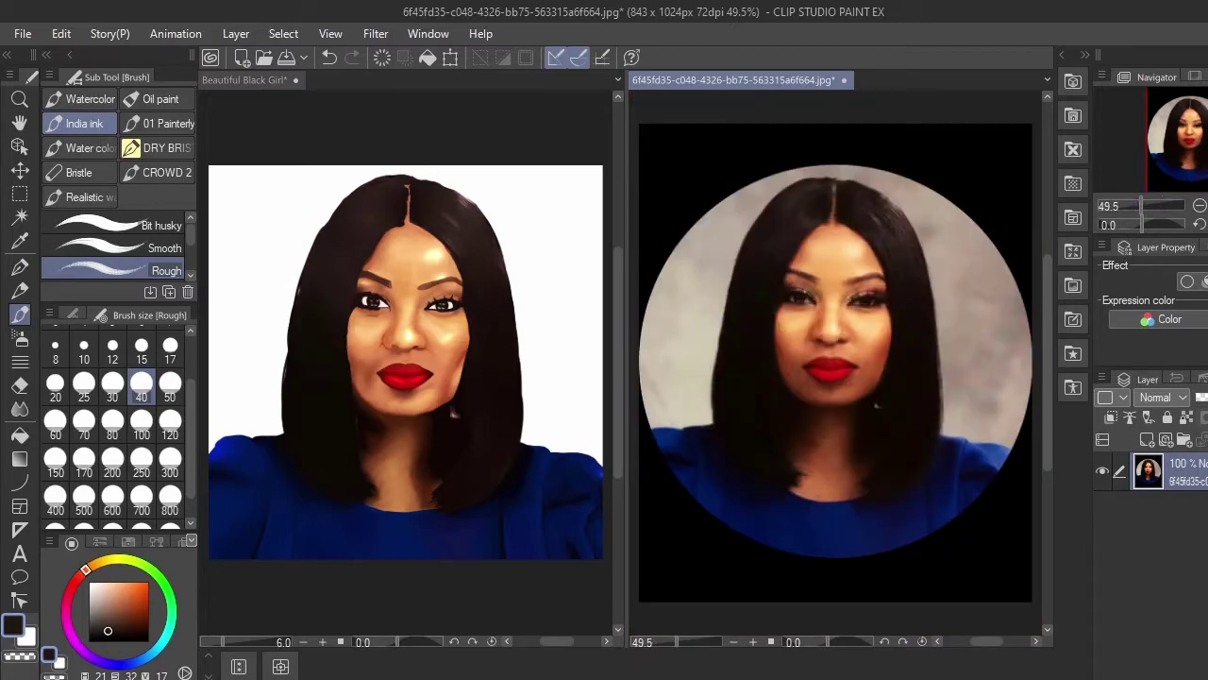
pyautogui.click(842, 81)
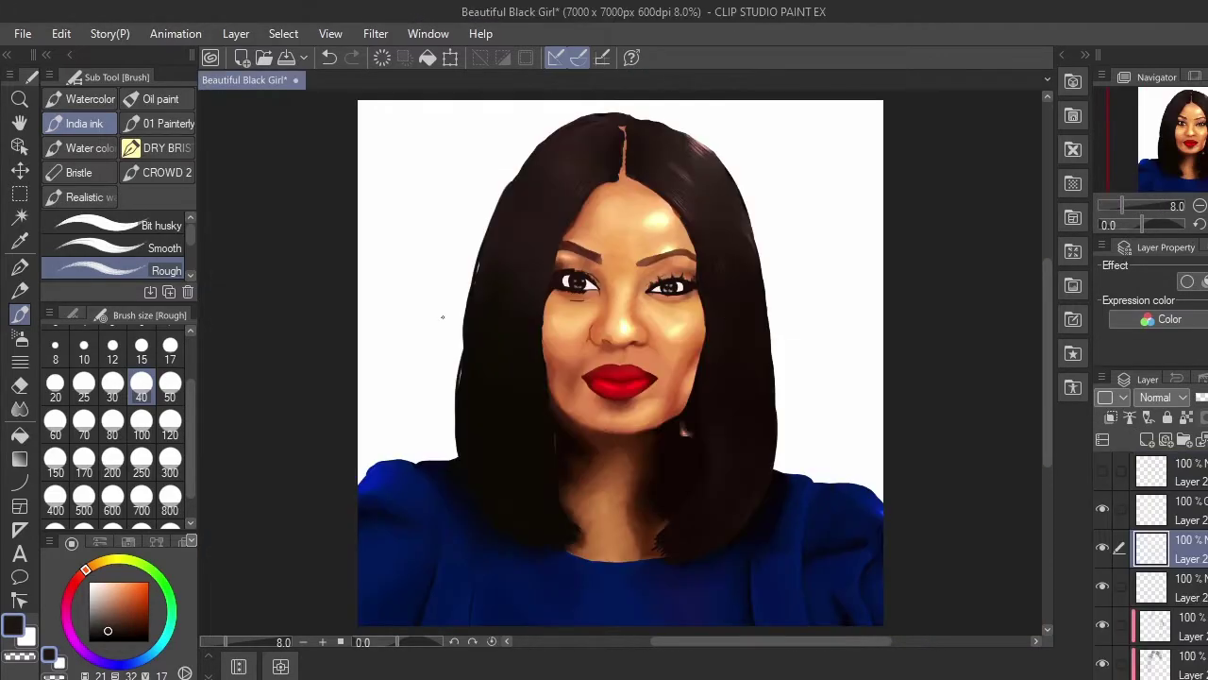
# Step: Select the hair outline layer and smooth the outer edge of the hair with near-black paint using a size 120 Rough brush
pyautogui.click(170, 425)
pyautogui.scroll(-2, 1171, 566)
pyautogui.scroll(2, 1170, 566)
pyautogui.scroll(-4, 1171, 567)
pyautogui.click(1187, 614)
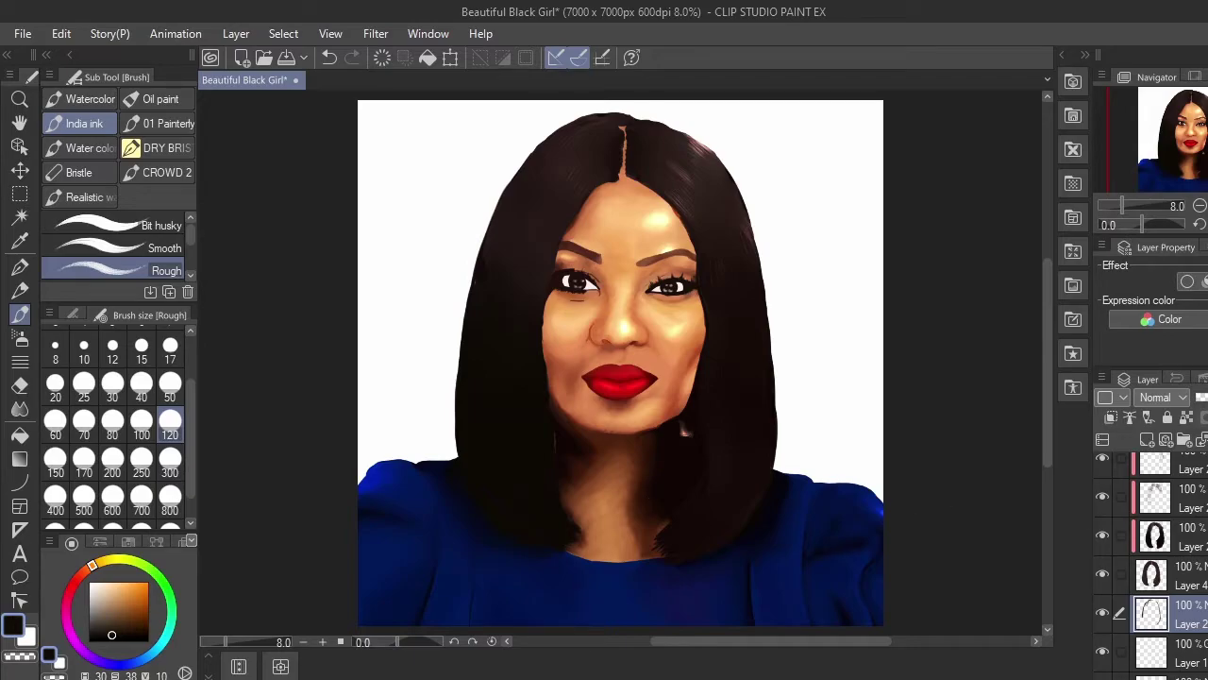
# Step: Choose the size 800 Watercolor - Wash brush and add a brightness/contrast correction layer above the Glow dodge layer
pyautogui.click(90, 147)
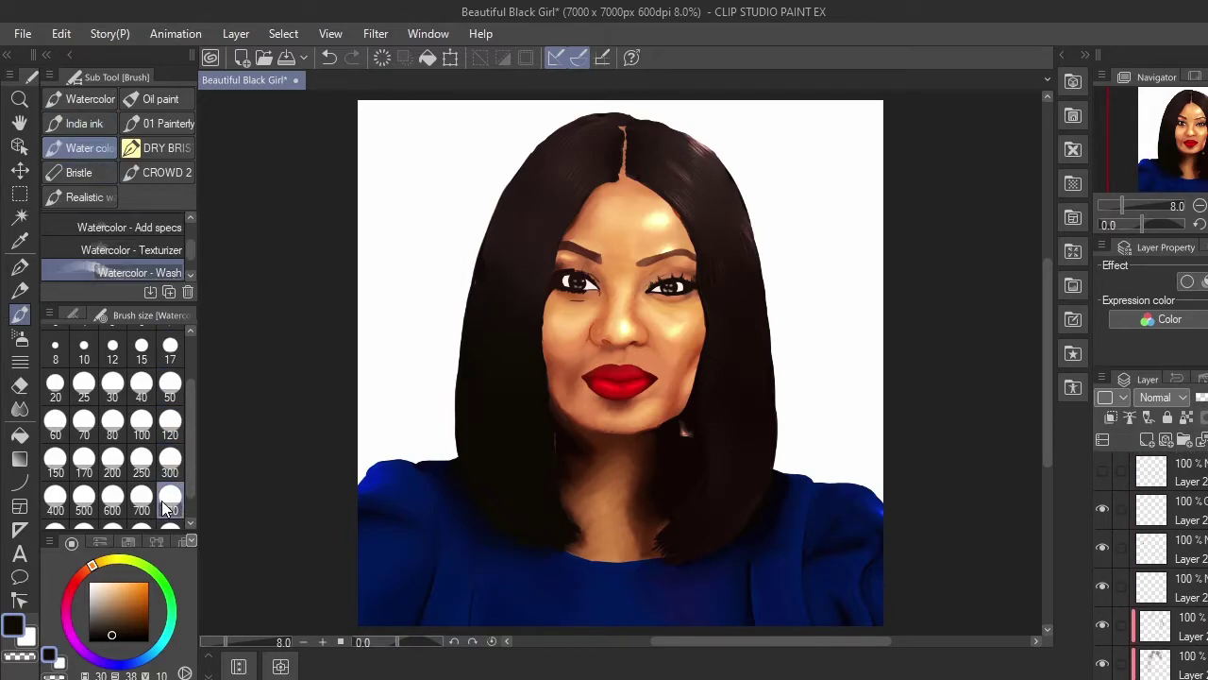
pyautogui.click(1185, 510)
pyautogui.click(241, 36)
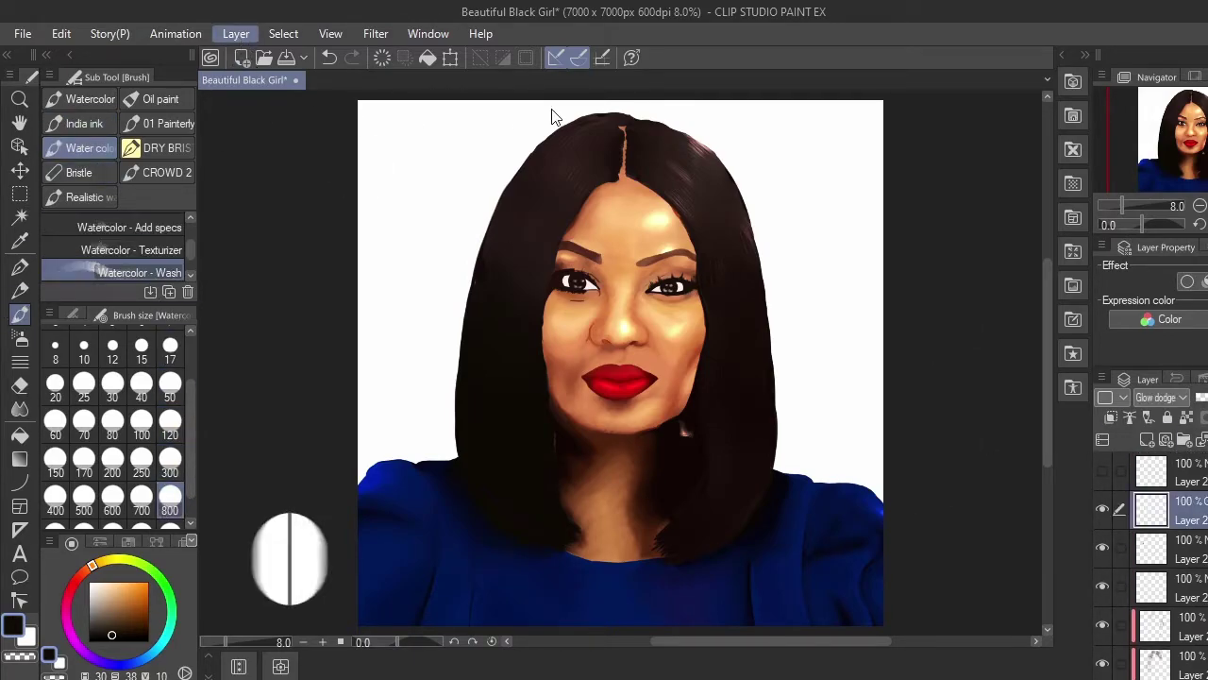
pyautogui.click(553, 115)
pyautogui.click(936, 258)
pyautogui.click(942, 305)
pyautogui.click(1054, 242)
# Step: Add hue/saturation, level and tone curve correction layers above the portrait to deepen its colours and contrast
pyautogui.click(241, 36)
pyautogui.click(526, 122)
pyautogui.moveTo(935, 200)
pyautogui.mouseDown()
pyautogui.moveTo(953, 199)
pyautogui.moveTo(937, 200)
pyautogui.mouseUp()
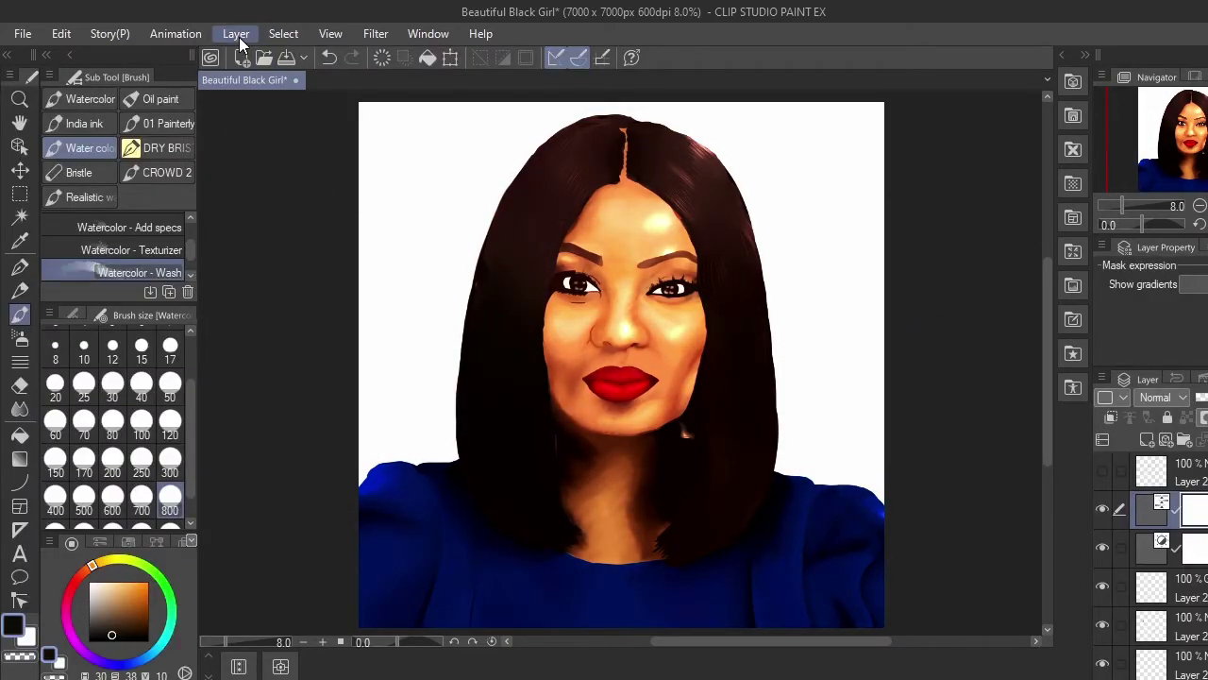
pyautogui.click(583, 168)
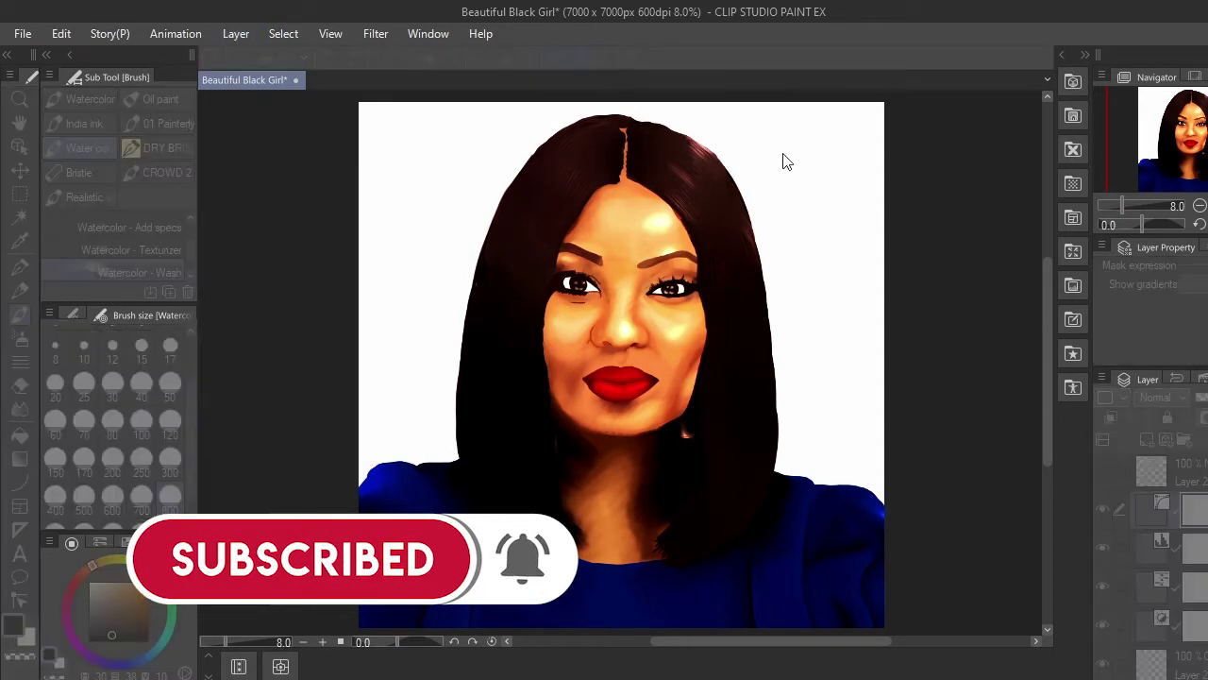
pyautogui.click(1168, 173)
pyautogui.click(236, 34)
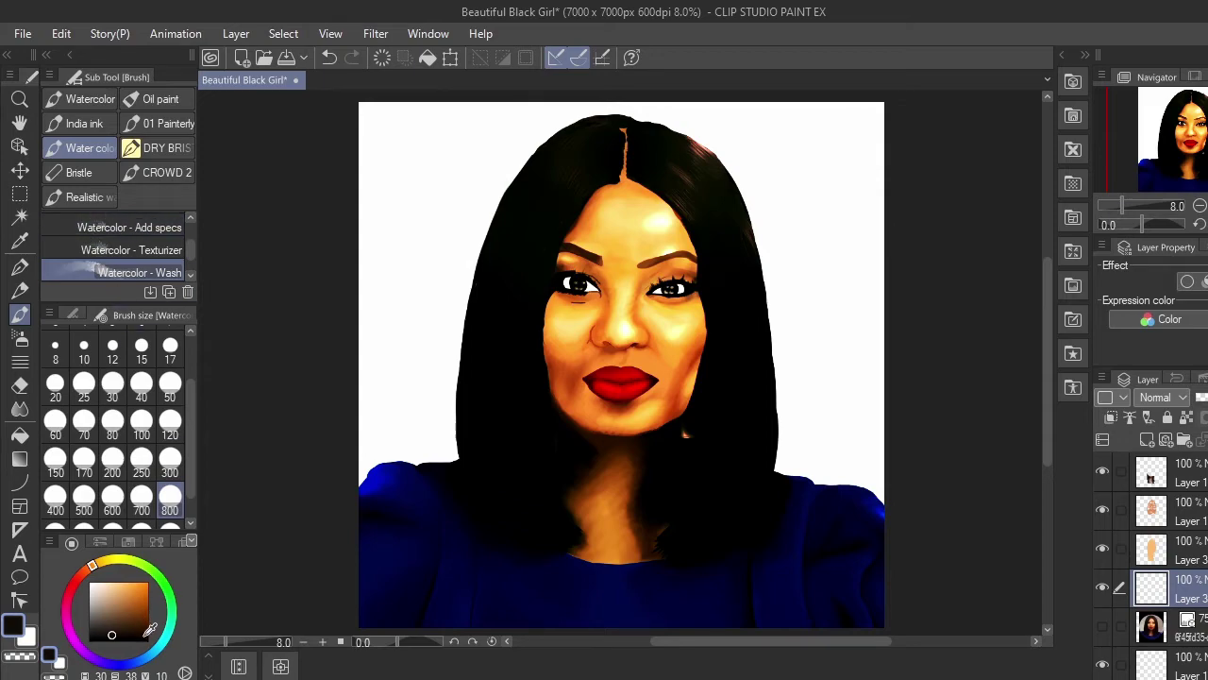
# Step: On the empty layer beneath the skin, pick a saturated red and paint pale watercolor washes on both sides of the hair
pyautogui.click(69, 590)
pyautogui.click(148, 582)
pyautogui.moveTo(369, 341)
pyautogui.mouseDown()
pyautogui.moveTo(457, 365)
pyautogui.moveTo(426, 391)
pyautogui.moveTo(493, 357)
pyautogui.moveTo(433, 392)
pyautogui.moveTo(475, 353)
pyautogui.moveTo(465, 338)
pyautogui.moveTo(506, 281)
pyautogui.moveTo(522, 228)
pyautogui.moveTo(468, 143)
pyautogui.moveTo(462, 108)
pyautogui.mouseUp()
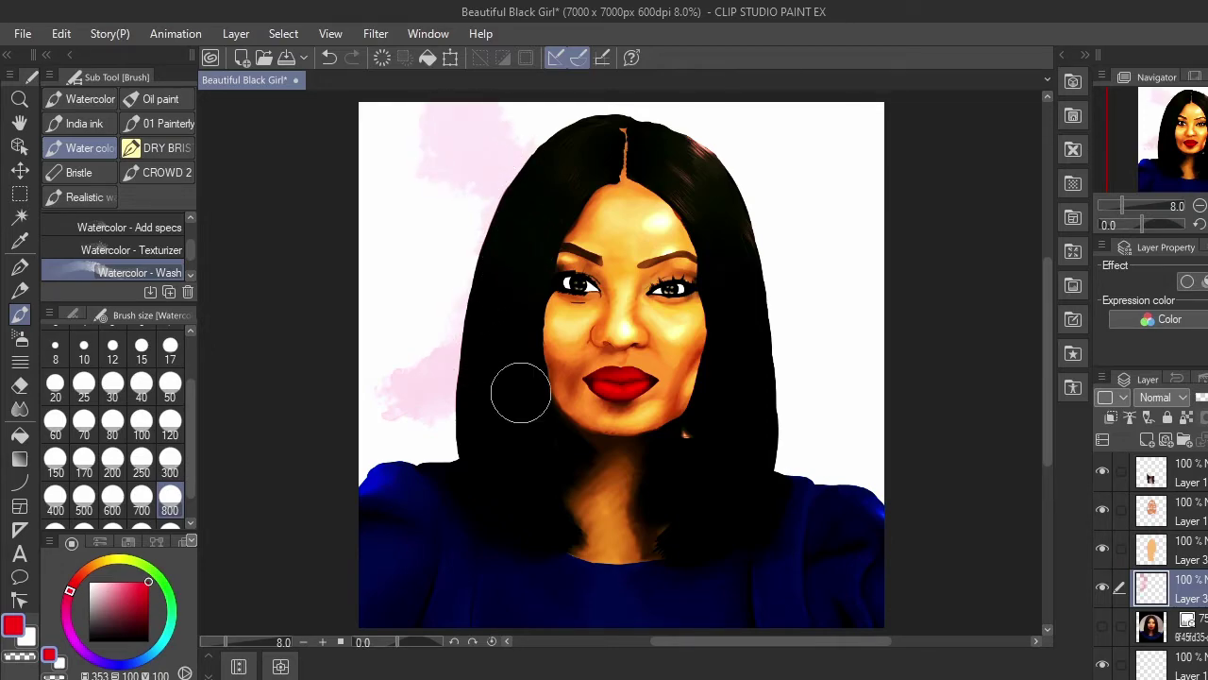
pyautogui.moveTo(784, 561)
pyautogui.mouseDown()
pyautogui.moveTo(840, 492)
pyautogui.moveTo(874, 406)
pyautogui.moveTo(766, 424)
pyautogui.moveTo(756, 403)
pyautogui.moveTo(772, 359)
pyautogui.mouseUp()
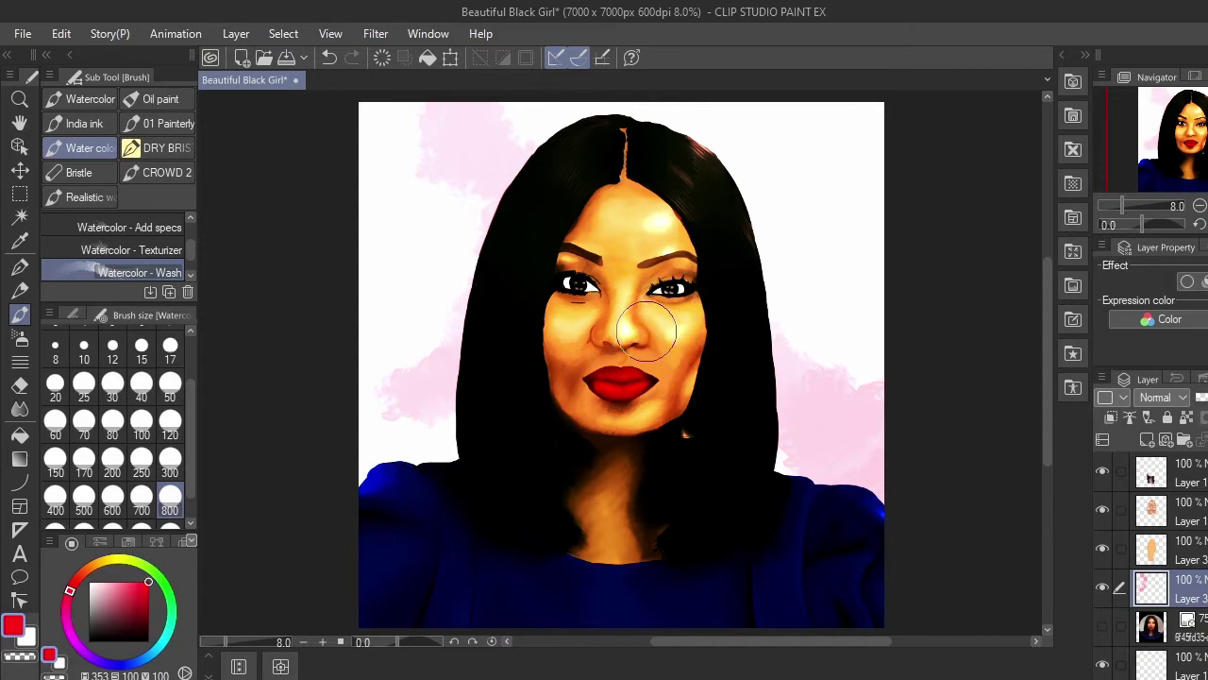
# Step: Build up darker pink and crimson watercolor blotches in the background around the head and shoulders
pyautogui.moveTo(566, 121)
pyautogui.mouseDown()
pyautogui.moveTo(460, 162)
pyautogui.moveTo(503, 148)
pyautogui.moveTo(512, 282)
pyautogui.moveTo(537, 355)
pyautogui.mouseUp()
pyautogui.moveTo(746, 432)
pyautogui.mouseDown()
pyautogui.moveTo(796, 475)
pyautogui.moveTo(831, 483)
pyautogui.mouseUp()
pyautogui.moveTo(714, 154)
pyautogui.mouseDown()
pyautogui.moveTo(818, 194)
pyautogui.moveTo(858, 296)
pyautogui.moveTo(870, 406)
pyautogui.mouseUp()
pyautogui.moveTo(741, 236)
pyautogui.mouseDown()
pyautogui.moveTo(817, 323)
pyautogui.moveTo(840, 423)
pyautogui.moveTo(805, 340)
pyautogui.moveTo(801, 368)
pyautogui.moveTo(831, 283)
pyautogui.mouseUp()
pyautogui.moveTo(495, 459)
pyautogui.mouseDown()
pyautogui.moveTo(451, 375)
pyautogui.moveTo(496, 483)
pyautogui.moveTo(447, 453)
pyautogui.moveTo(421, 460)
pyautogui.moveTo(403, 399)
pyautogui.moveTo(448, 318)
pyautogui.moveTo(652, 148)
pyautogui.moveTo(713, 171)
pyautogui.moveTo(553, 141)
pyautogui.moveTo(548, 156)
pyautogui.mouseUp()
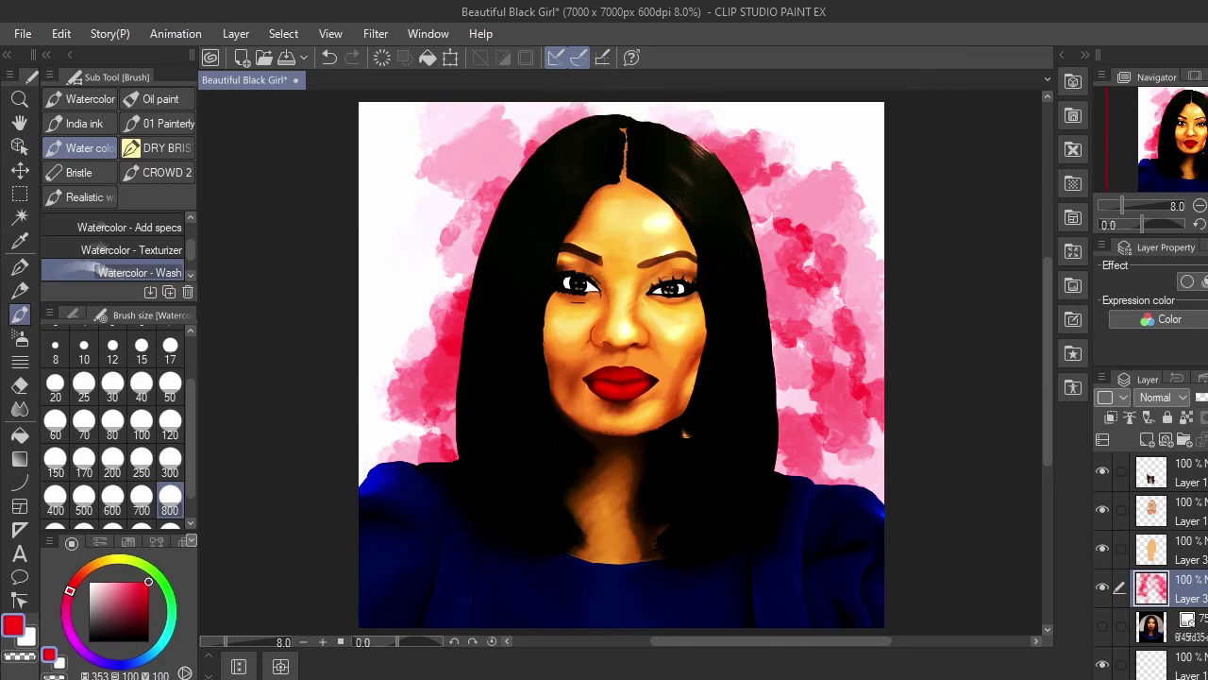